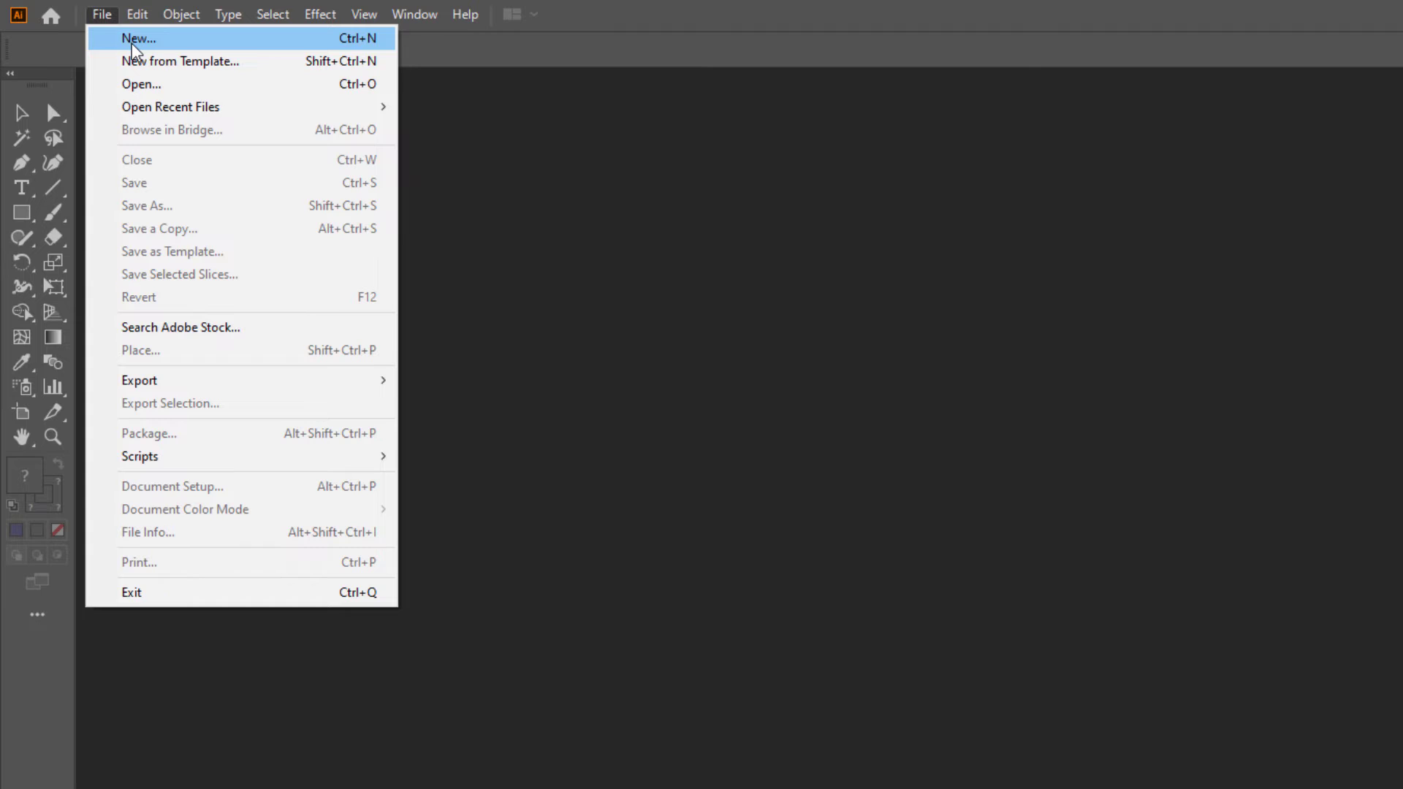
Step: Create a new document with a 1200 × 1200 pt artboard
click(133, 44)
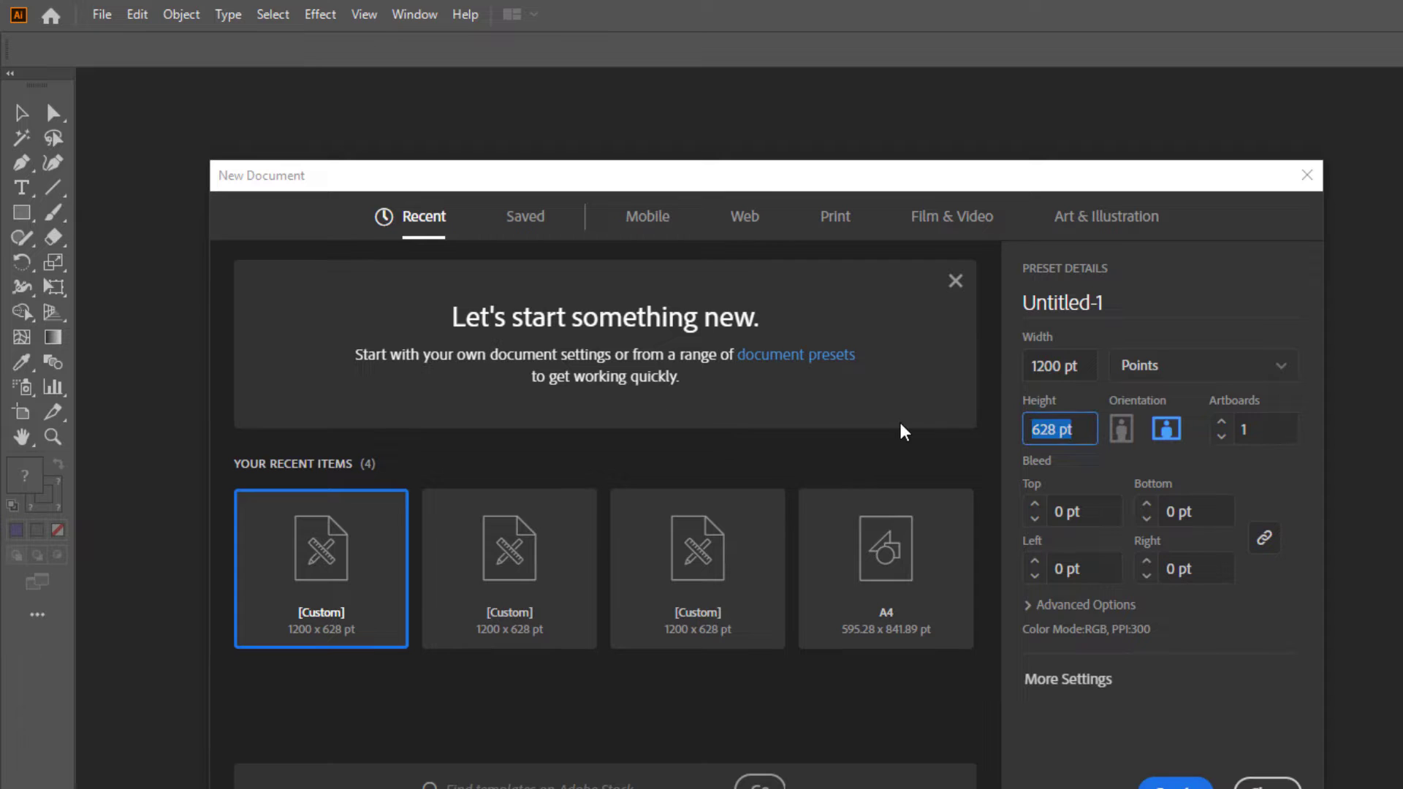
text(1200)
click(1162, 786)
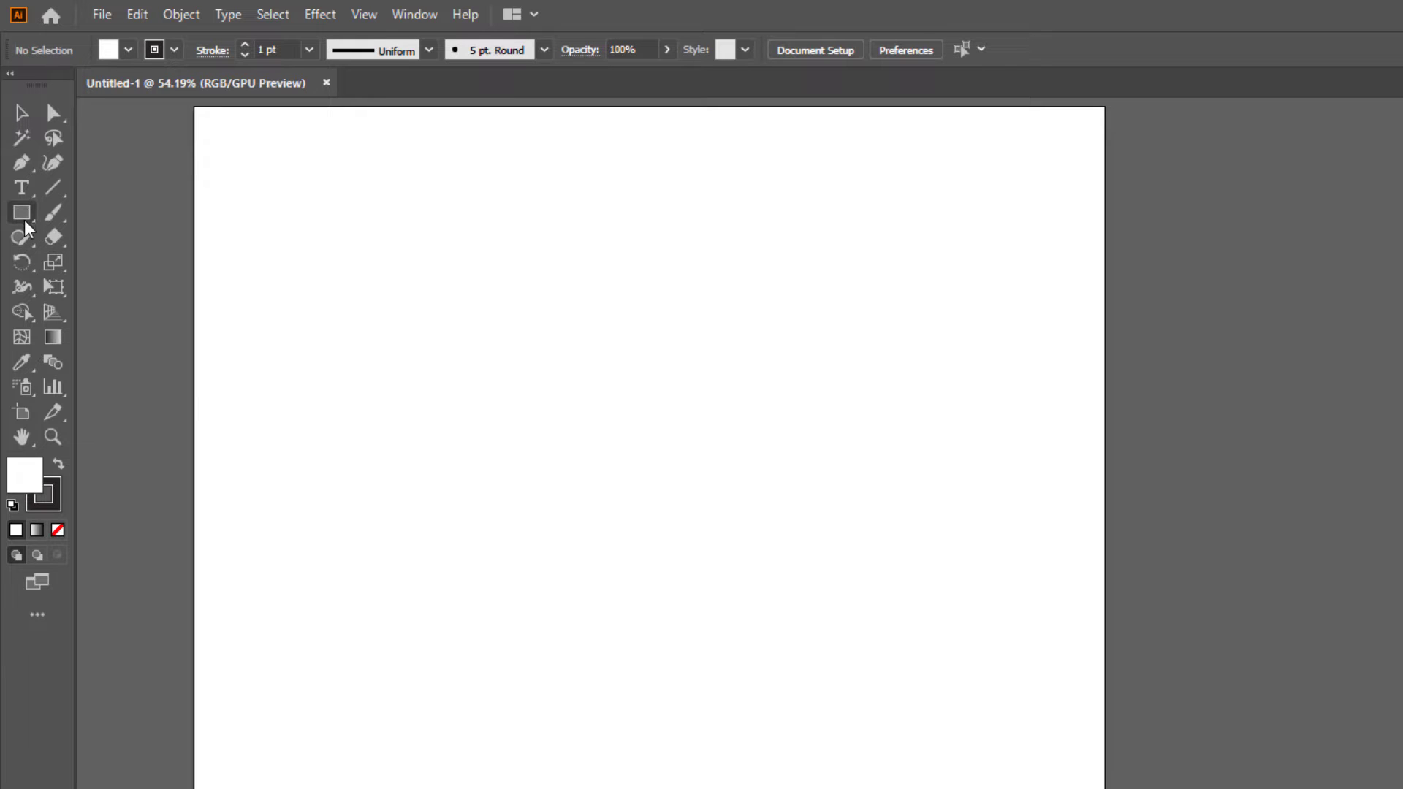
Step: Draw a circle near the middle of the artboard and set its diameter to 300 pt
drag(24, 219, 97, 261)
drag(492, 306, 676, 491)
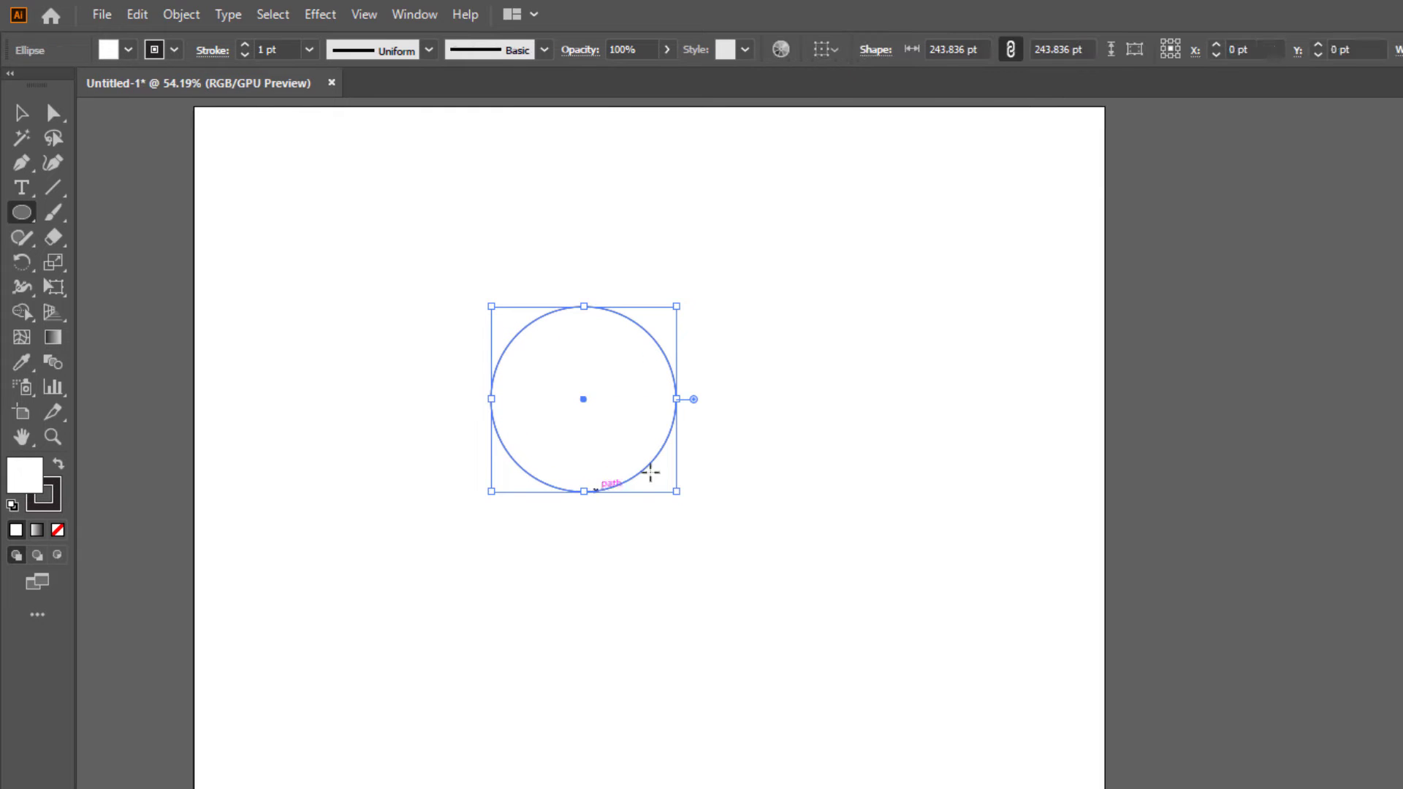
click(973, 48)
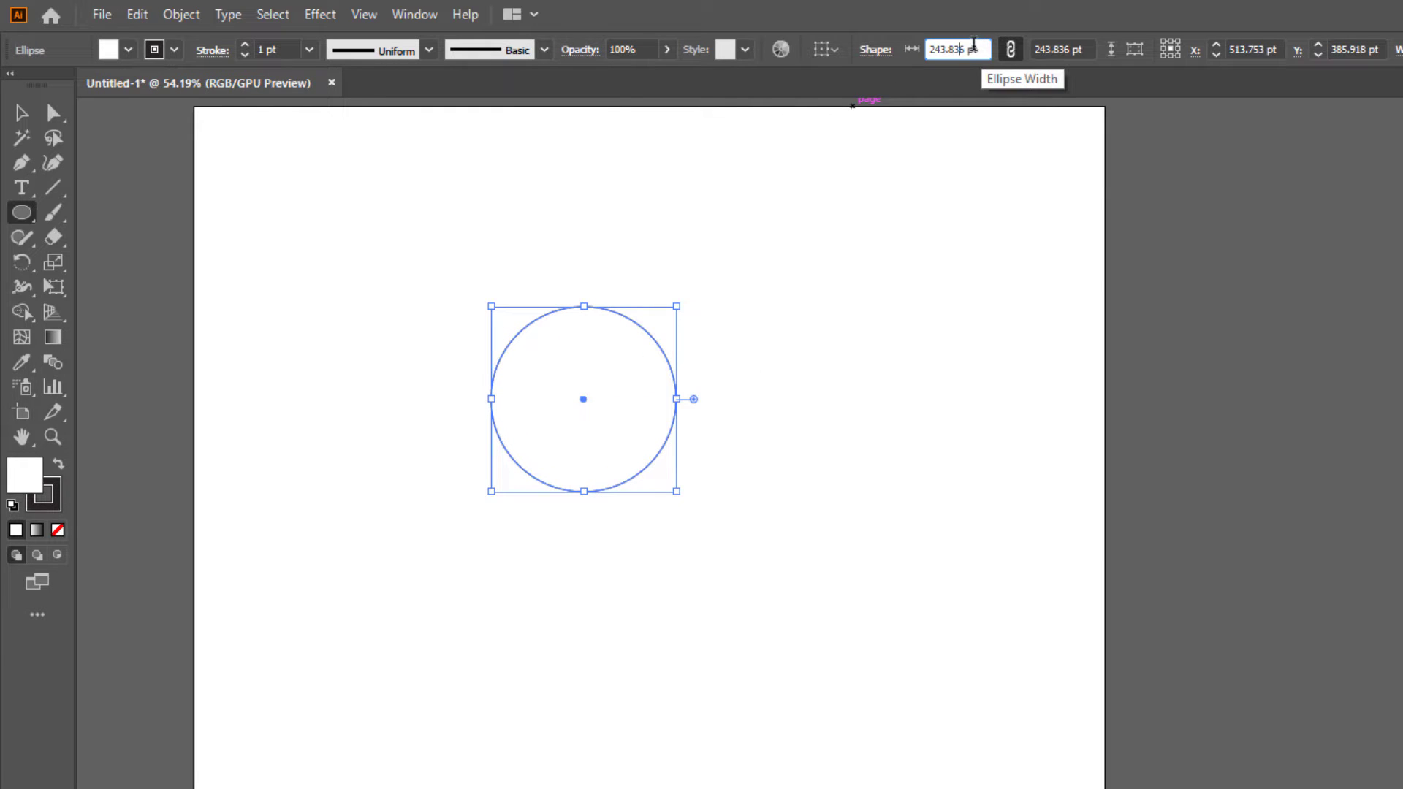
key(ctrl+a)
text(300)
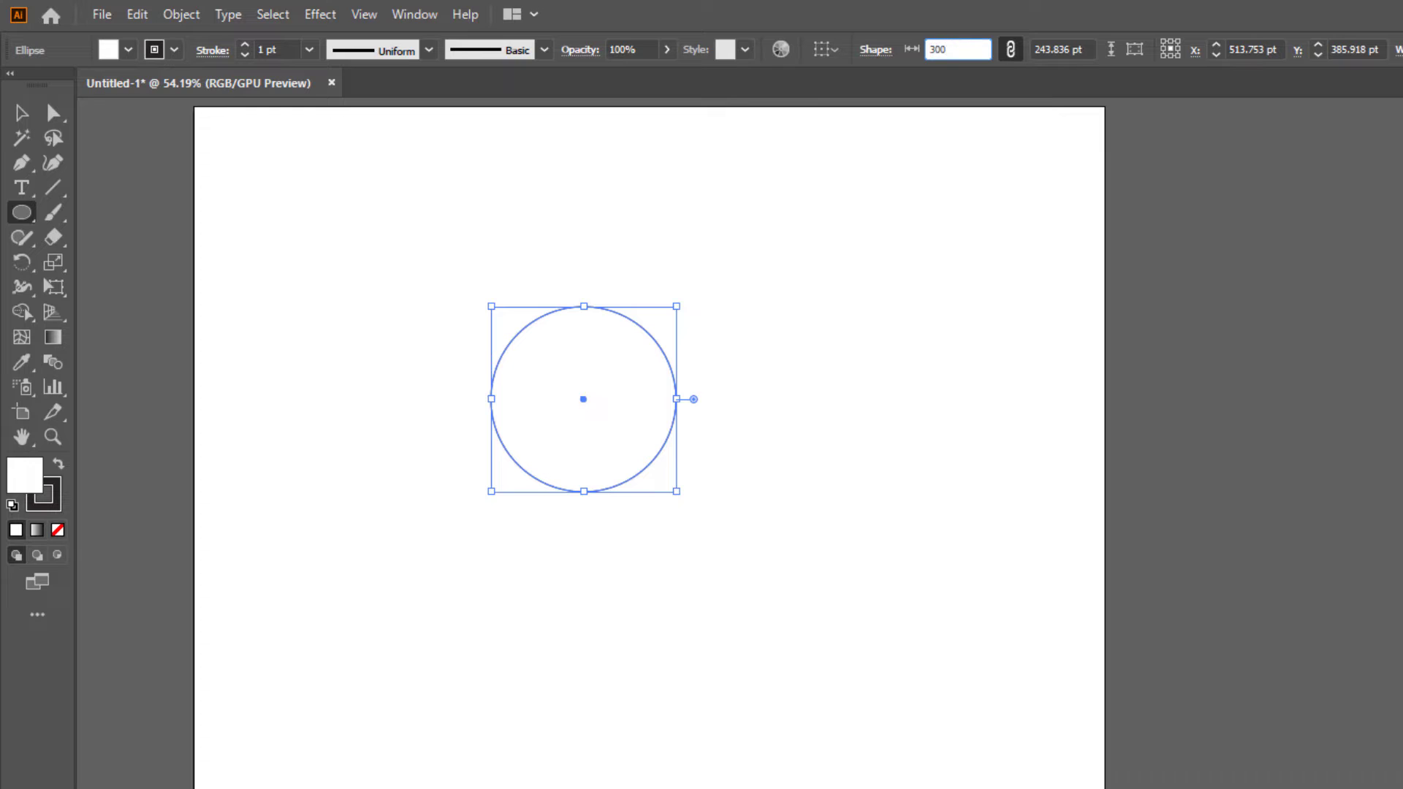
key(Return)
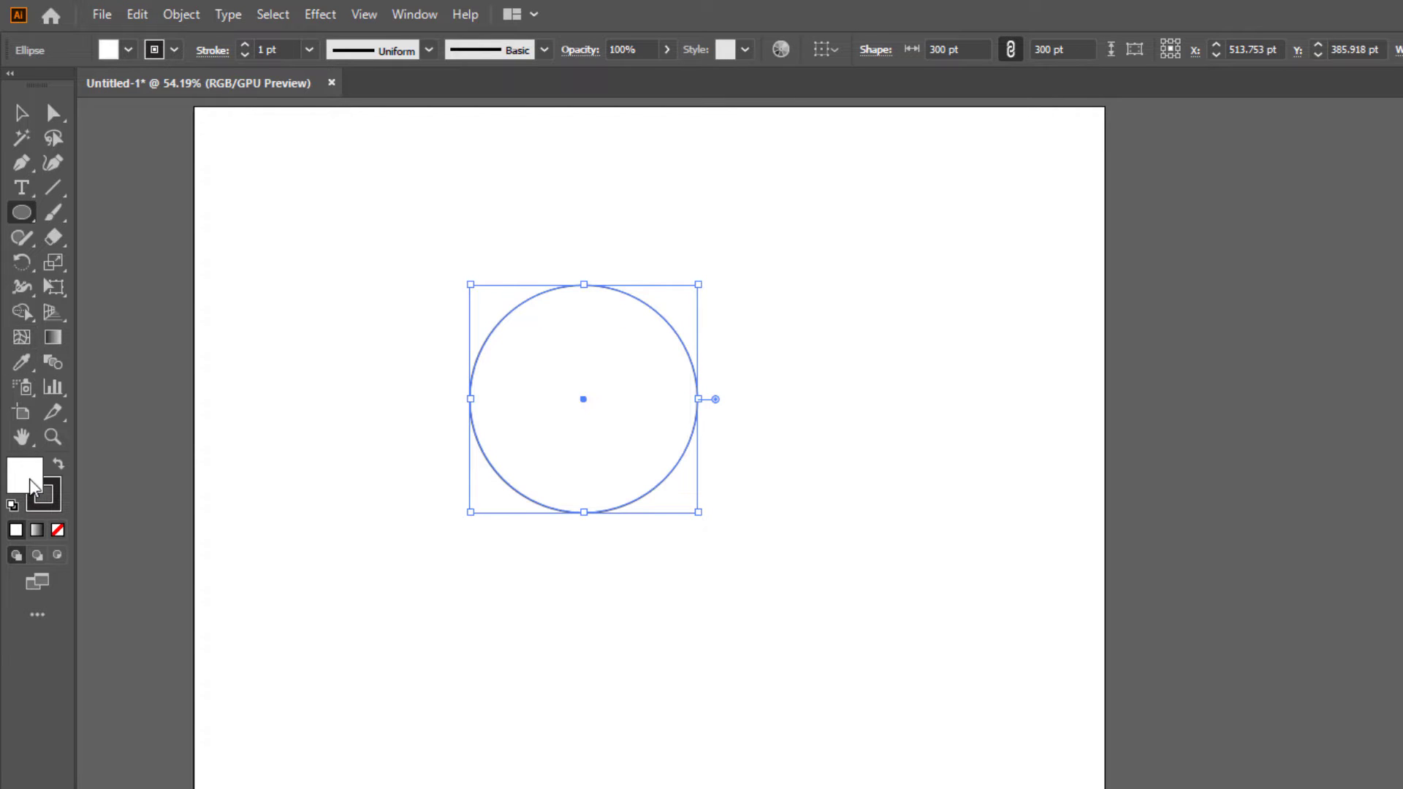
Step: Remove the circle's stroke and fill it with black, 000000
click(58, 530)
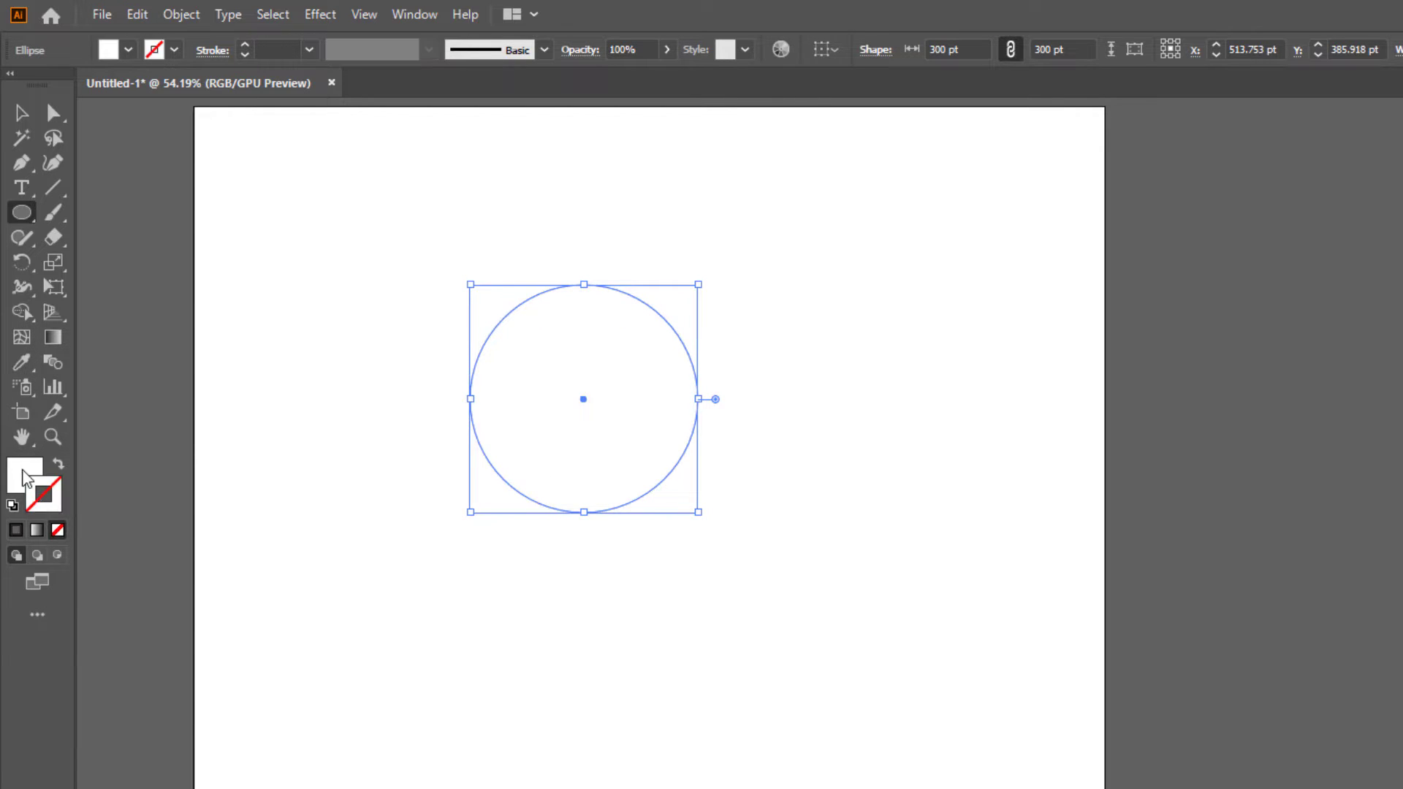
click(20, 471)
double_click(20, 470)
drag(883, 660, 883, 683)
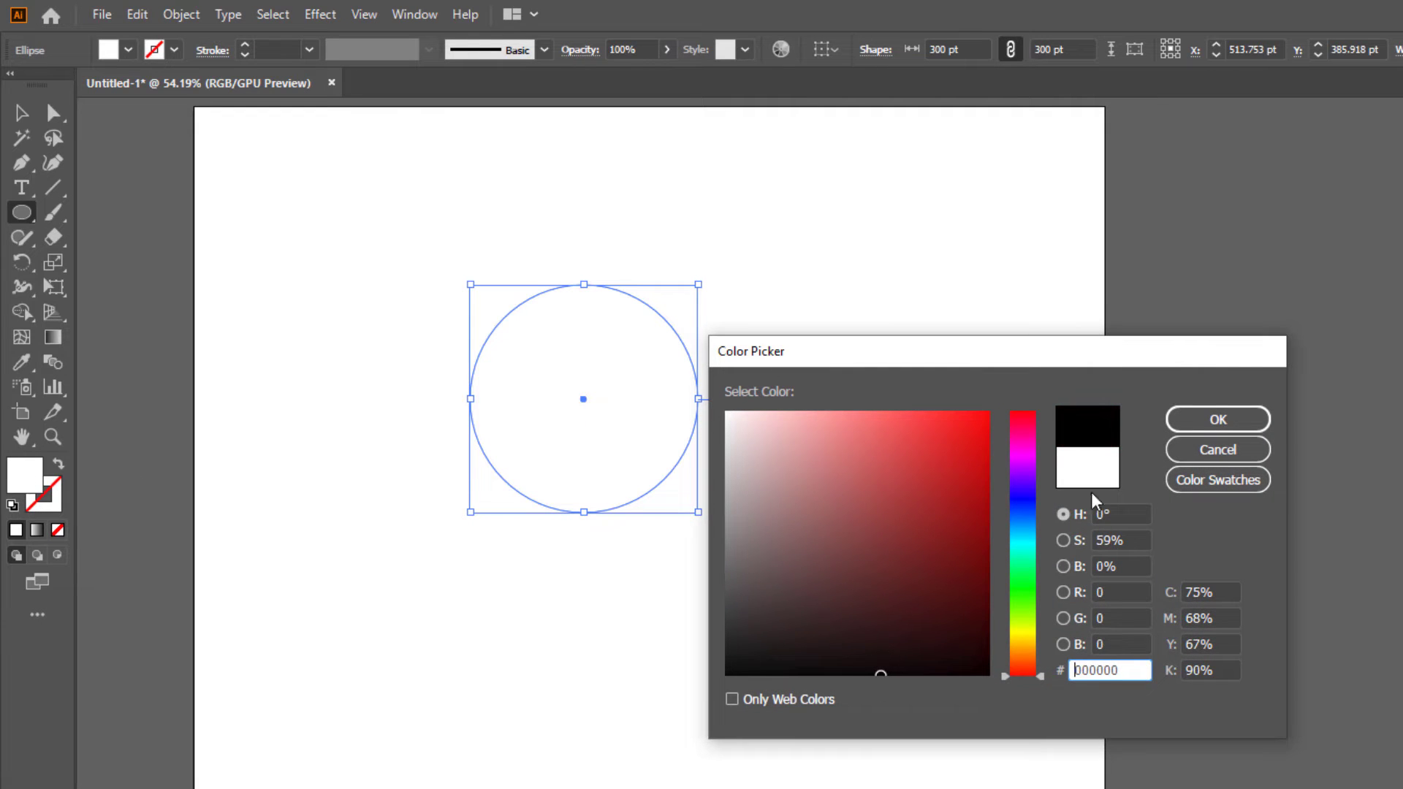
click(1216, 425)
click(21, 112)
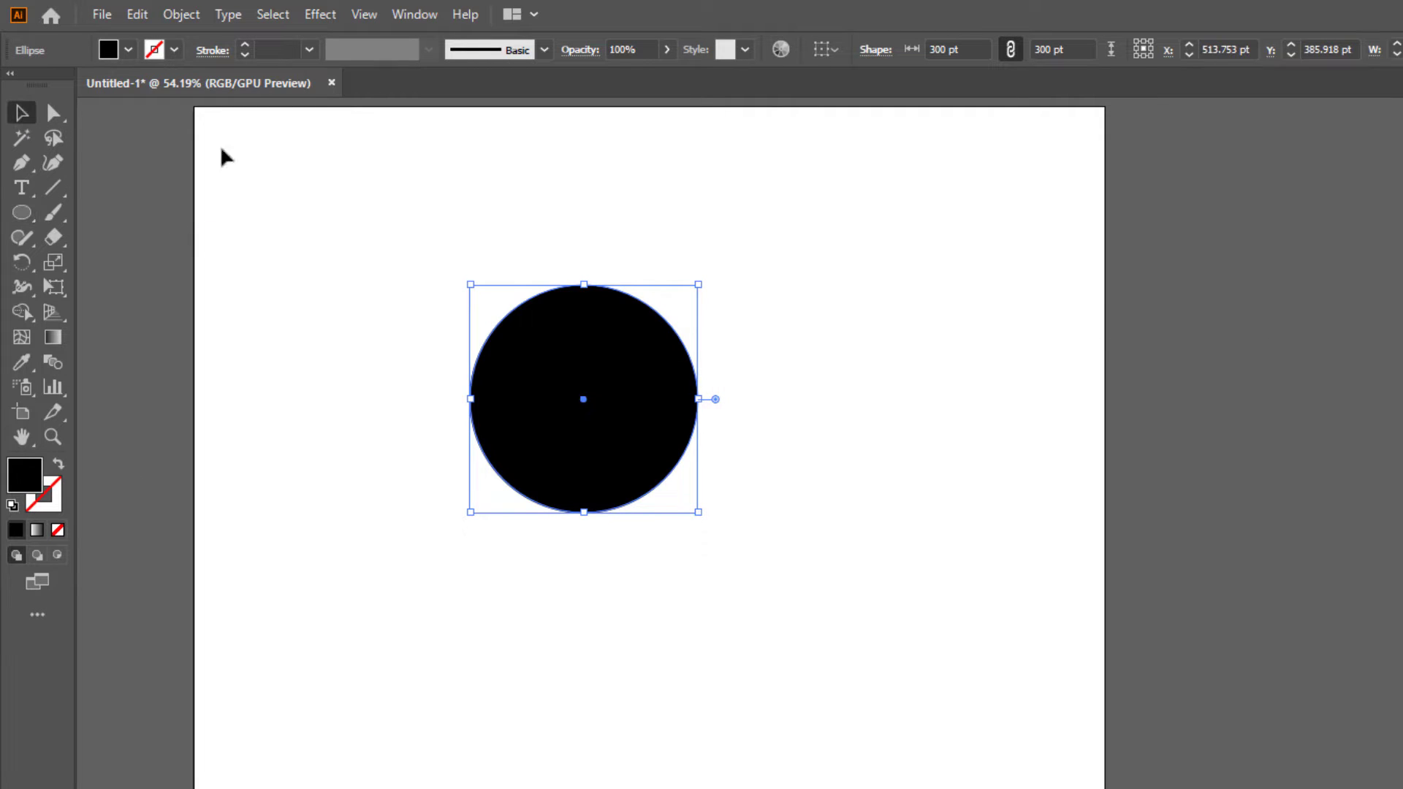
Step: Lower the black circle's opacity to 49%, then deselect it
click(666, 49)
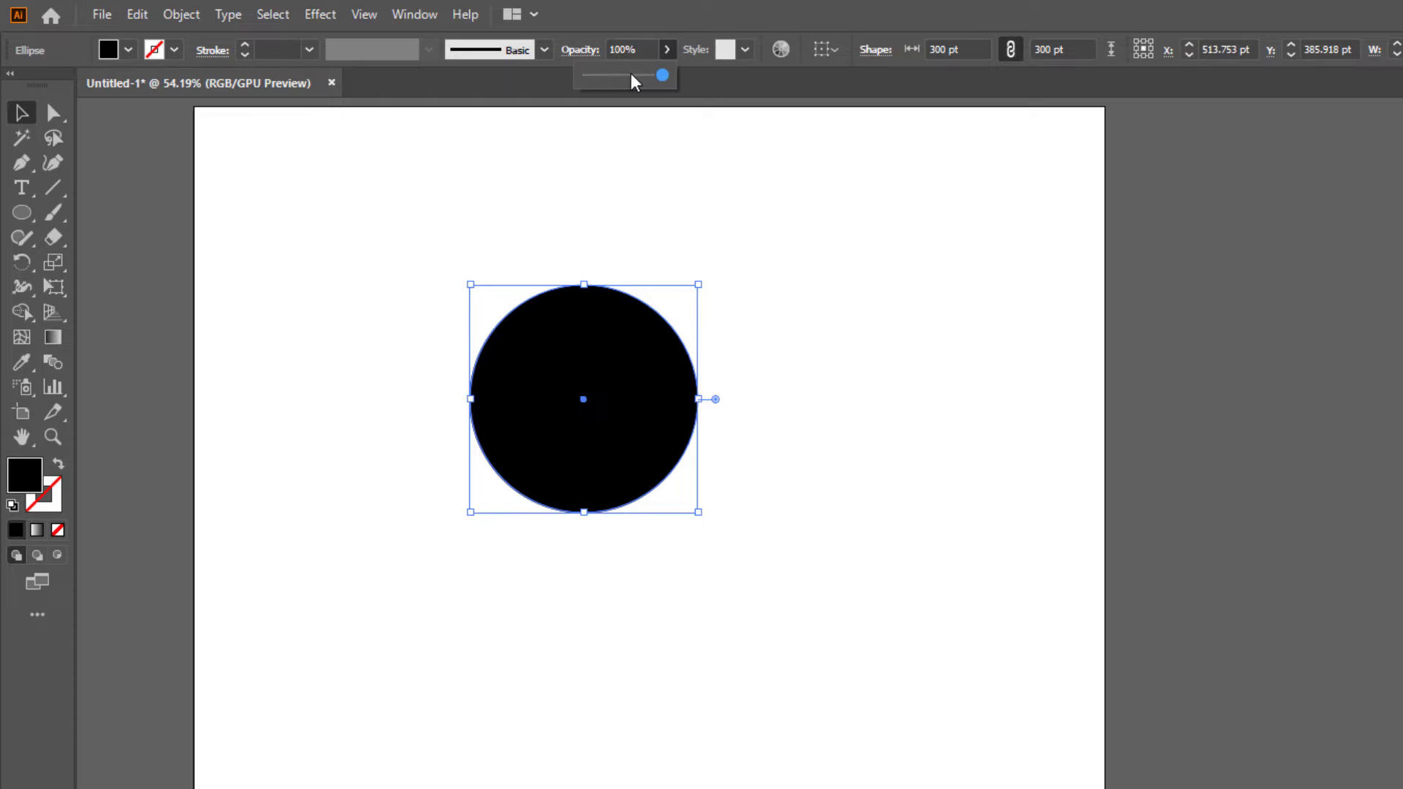
drag(630, 75, 624, 75)
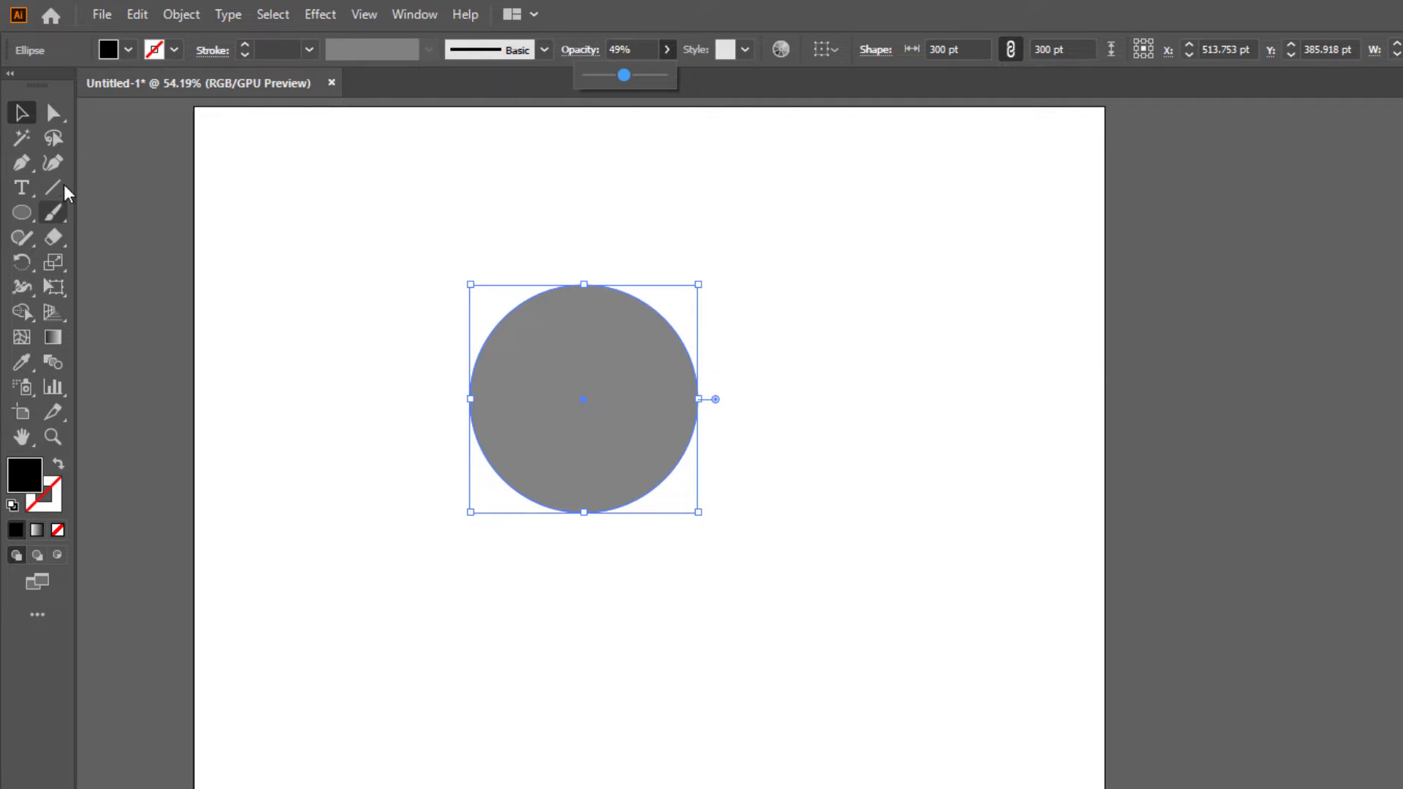
click(22, 113)
click(795, 351)
Step: Duplicate the circle to its lower right and set the copy's diameter to 150 pt
click(582, 430)
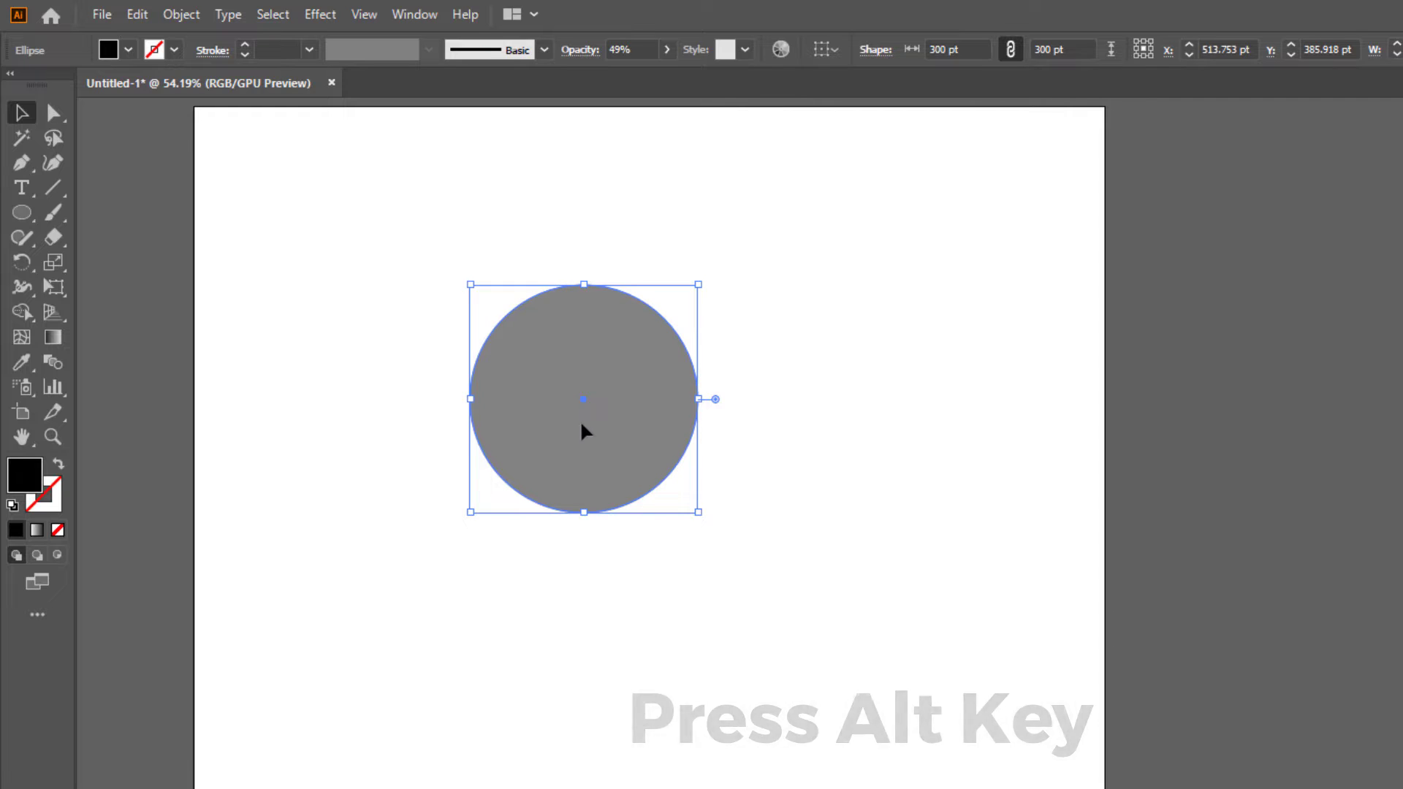
drag(582, 430, 841, 485)
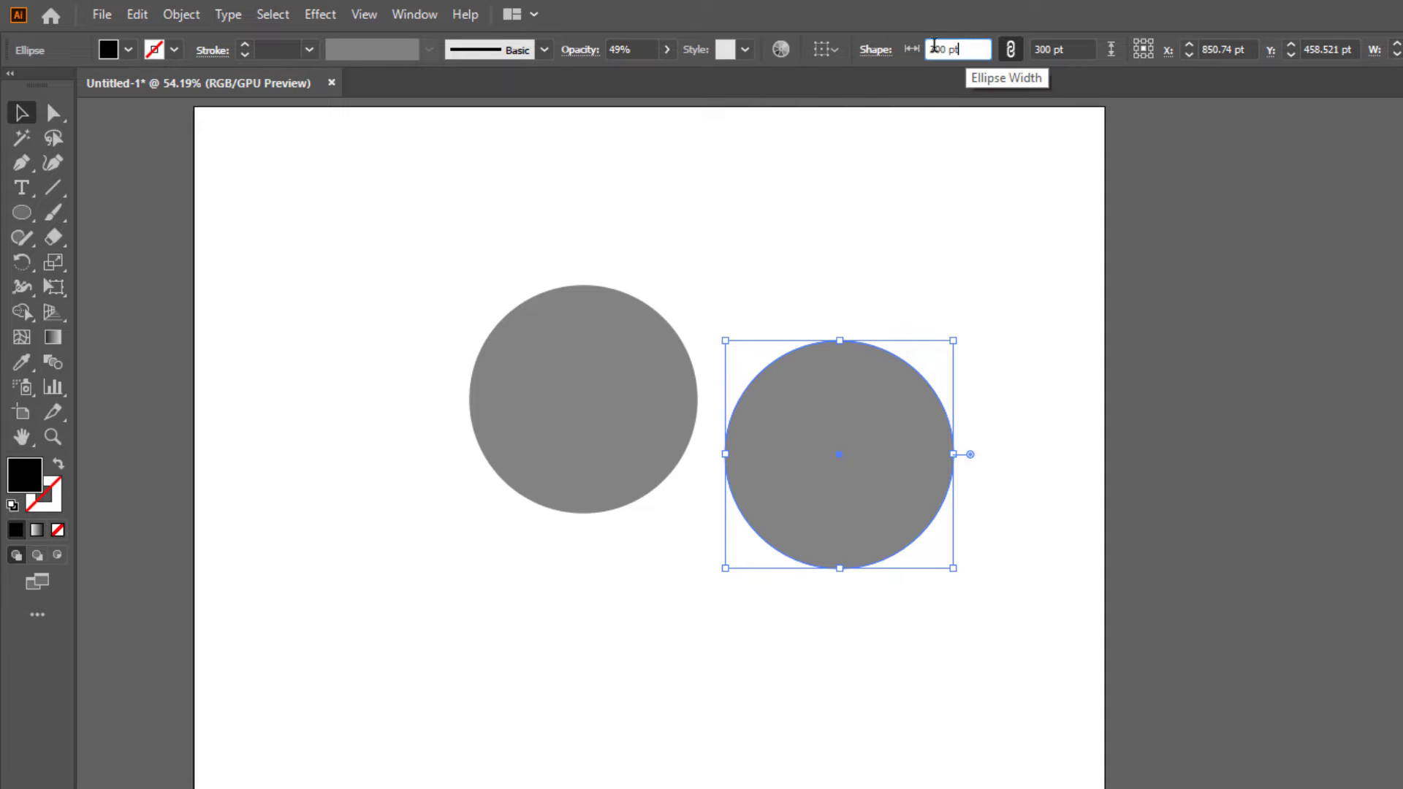
click(962, 47)
text(1)
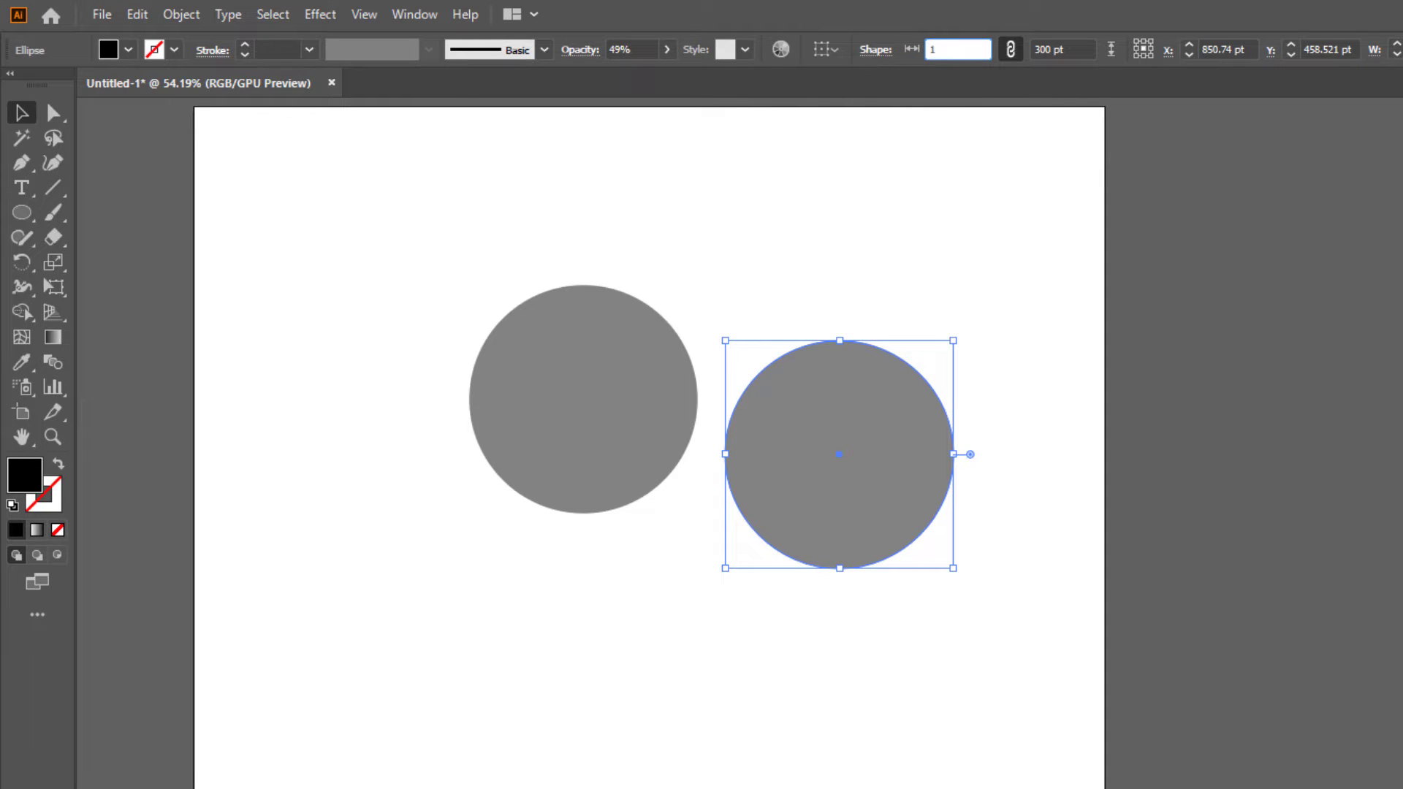
text(50)
key(Return)
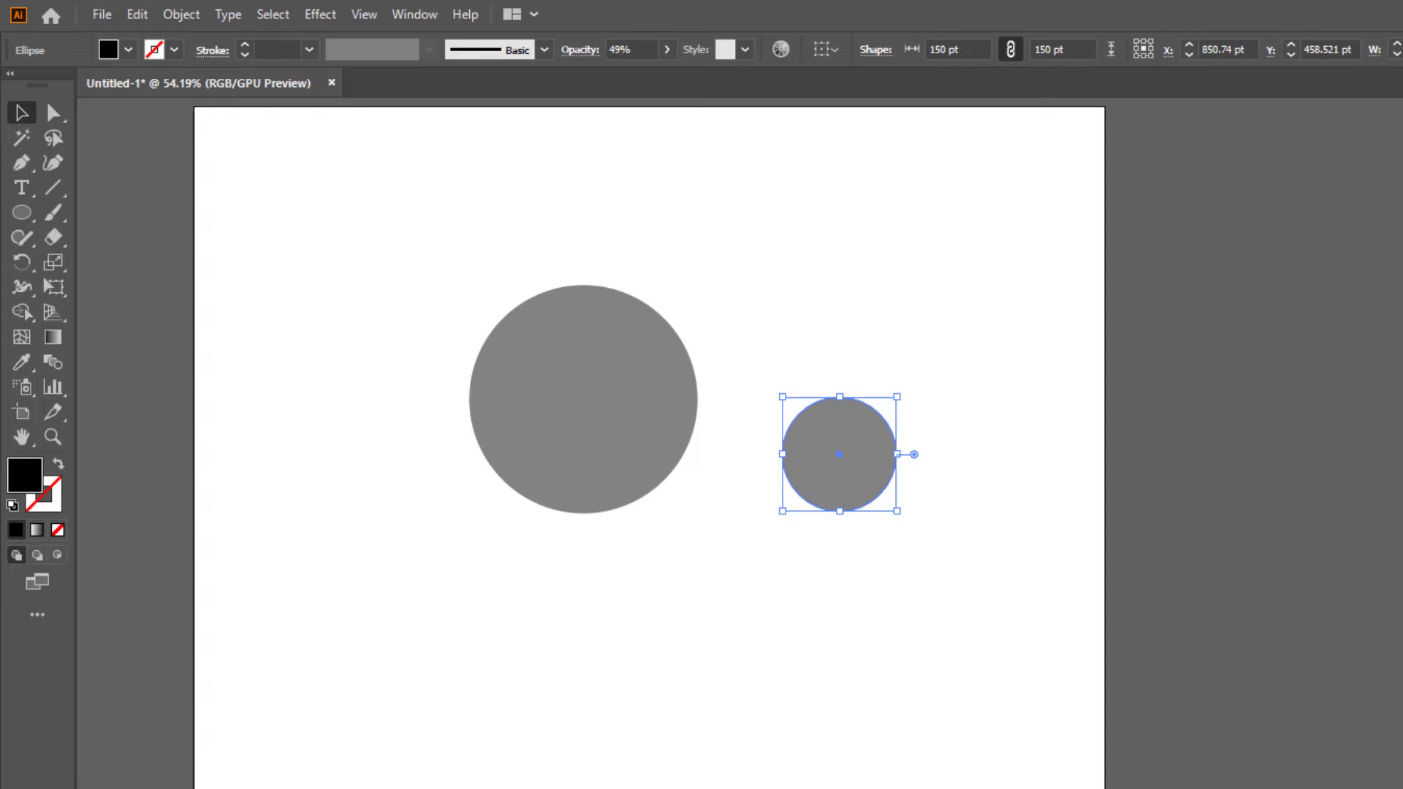
click(357, 145)
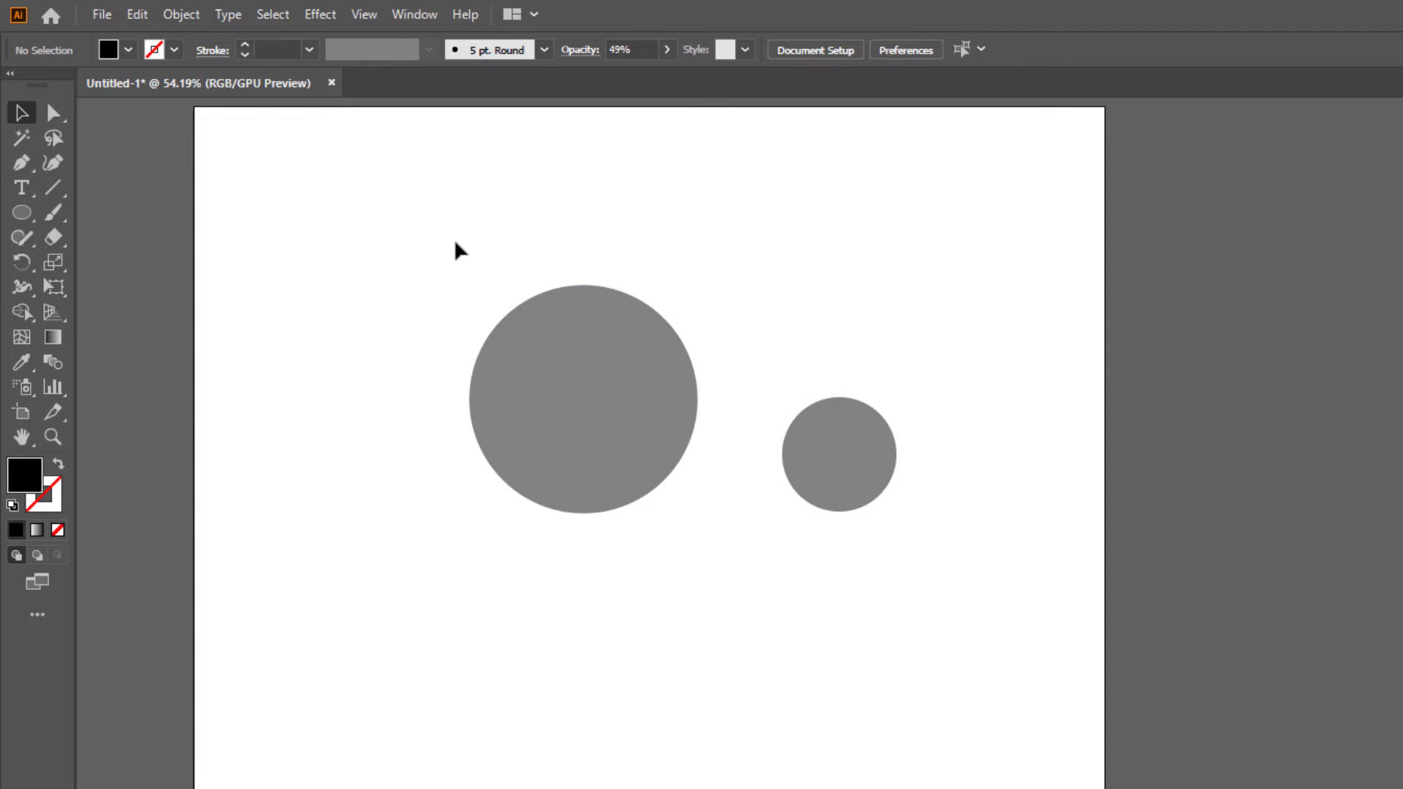
Step: Align the two circles on their horizontal and vertical centers so they are concentric
drag(397, 247, 1008, 585)
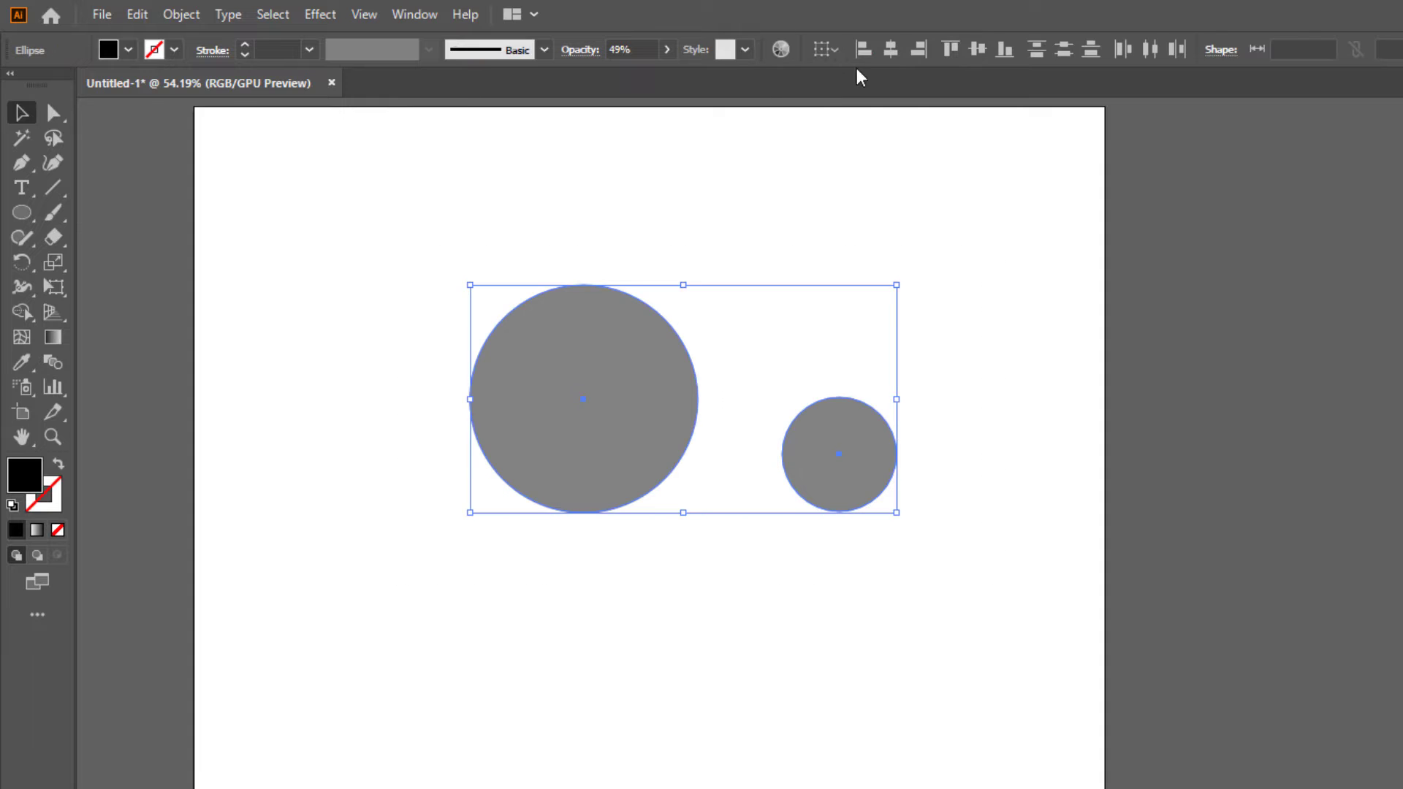
click(890, 48)
click(977, 48)
click(961, 567)
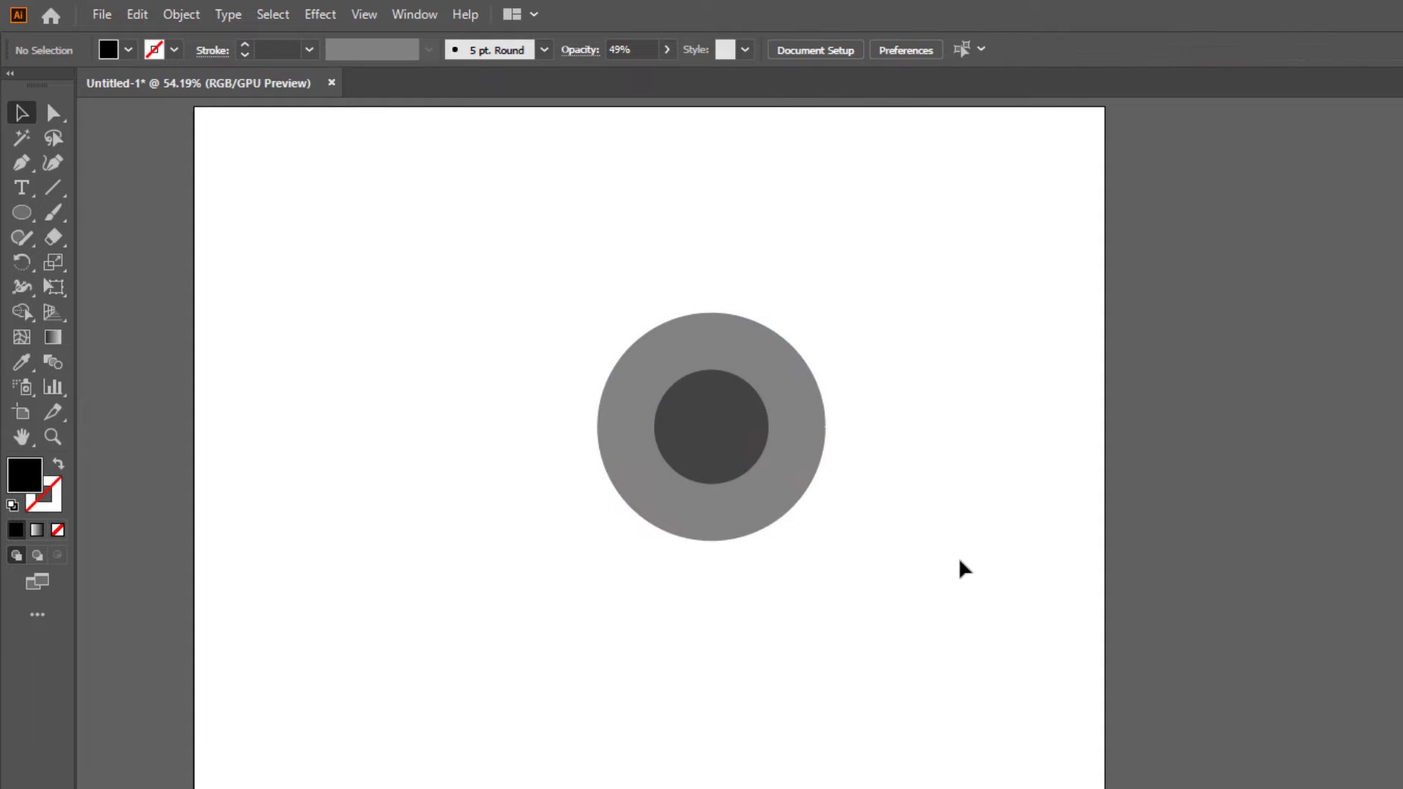
Step: Duplicate the 150 pt inner circle in place and align all the circles on their vertical centers
click(729, 461)
mouse_move(729, 462)
mouse_down()
mouse_move(932, 488)
mouse_move(717, 448)
mouse_up()
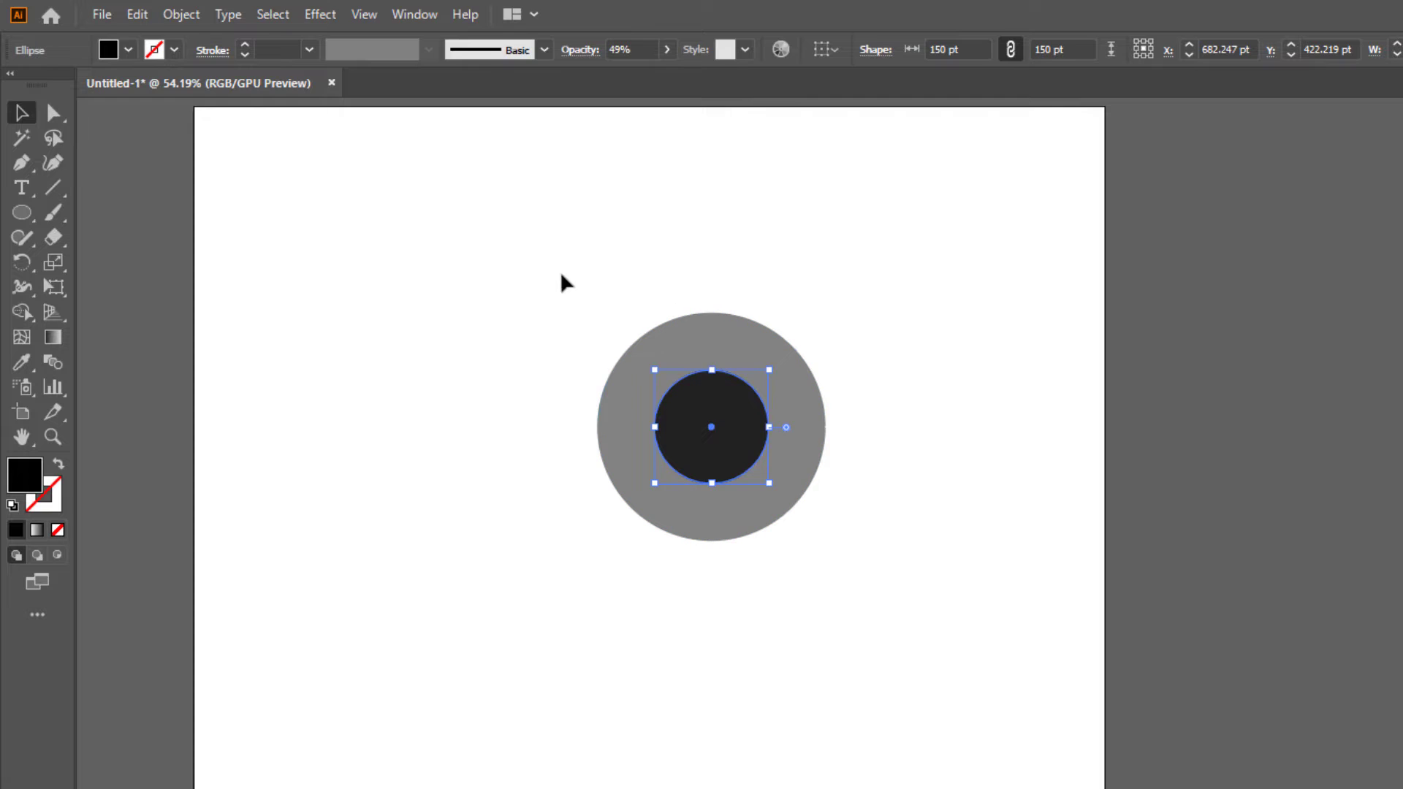
drag(560, 281, 874, 562)
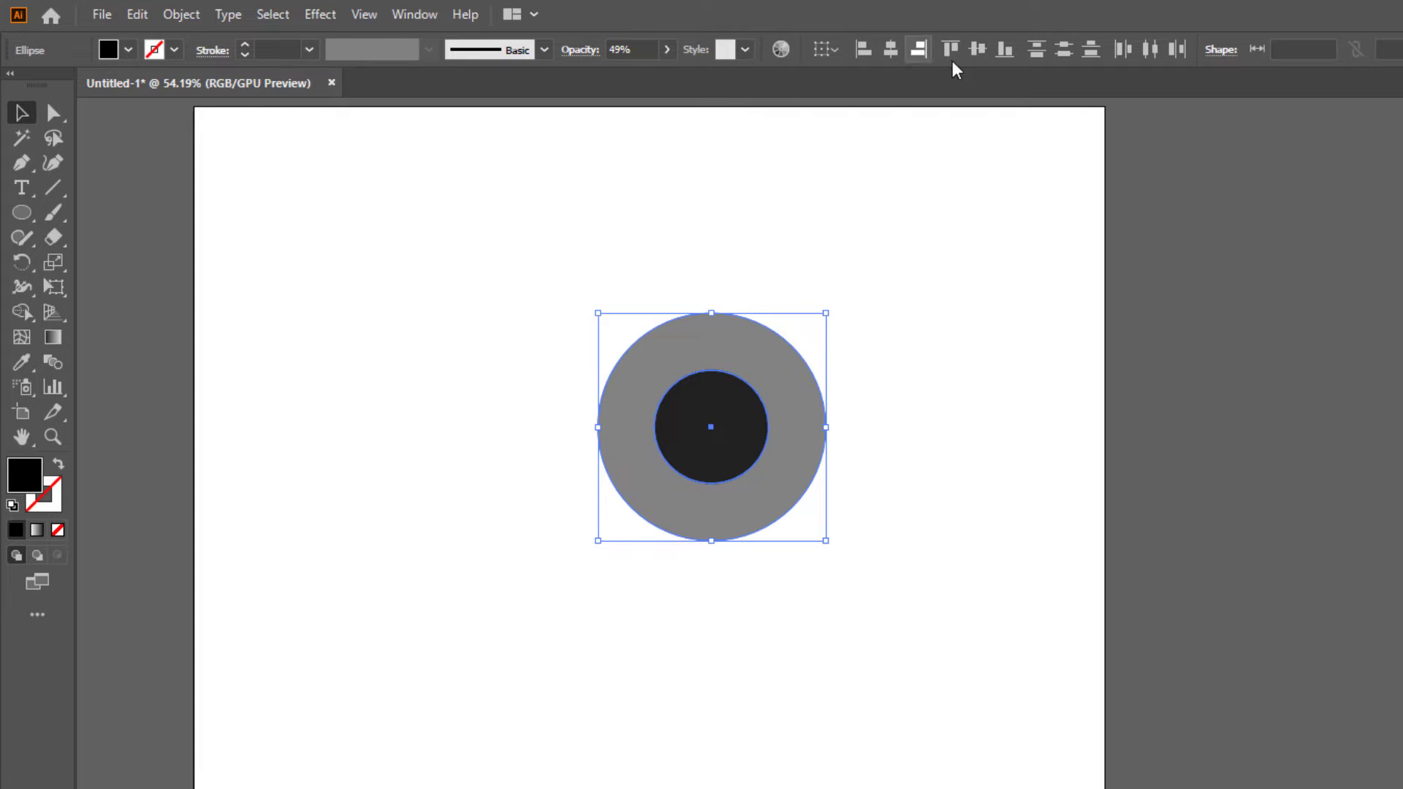
click(977, 49)
click(1061, 432)
Step: Scale the upper inner circle proportionally from its bottom edge to 225 pt so its top meets the outer circle's top
click(700, 440)
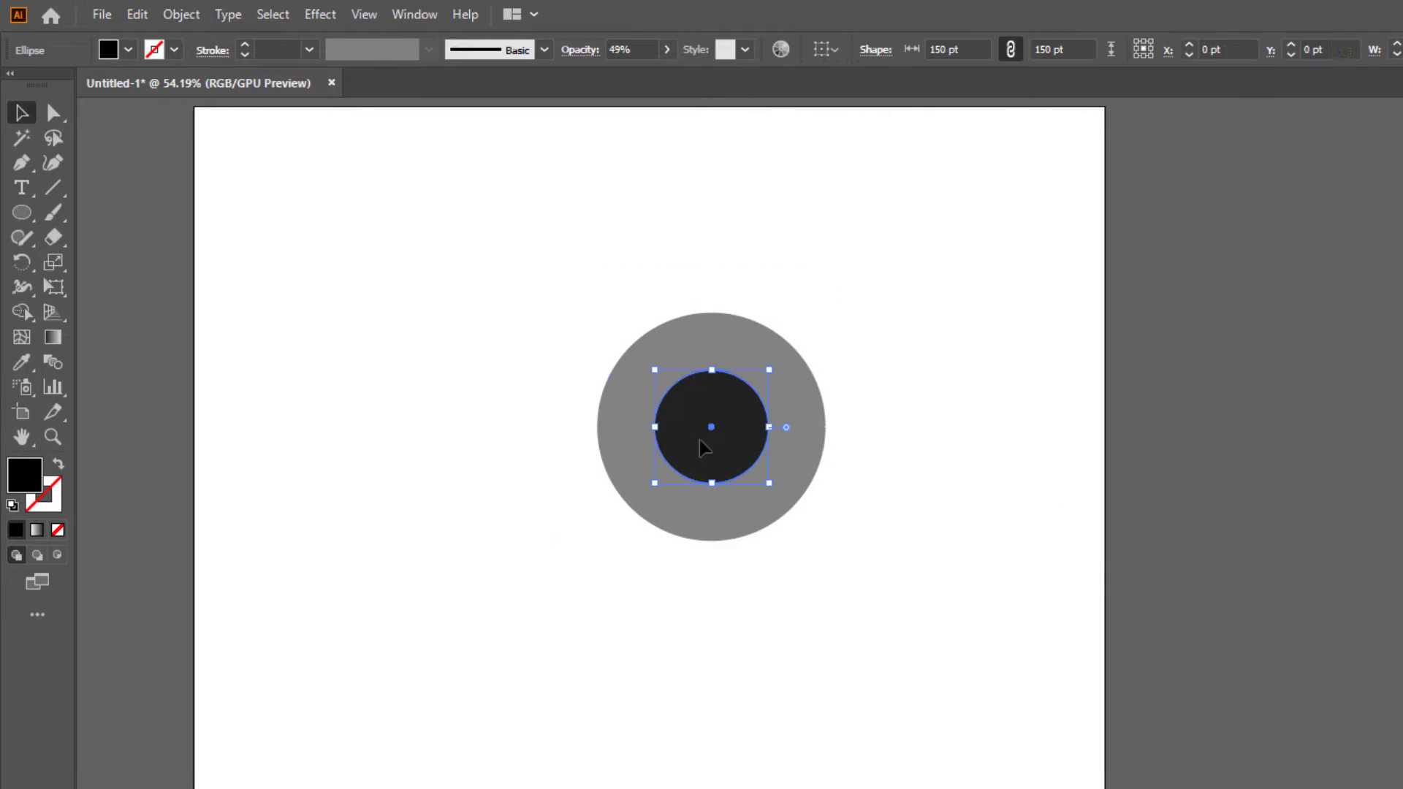
drag(713, 370, 712, 312)
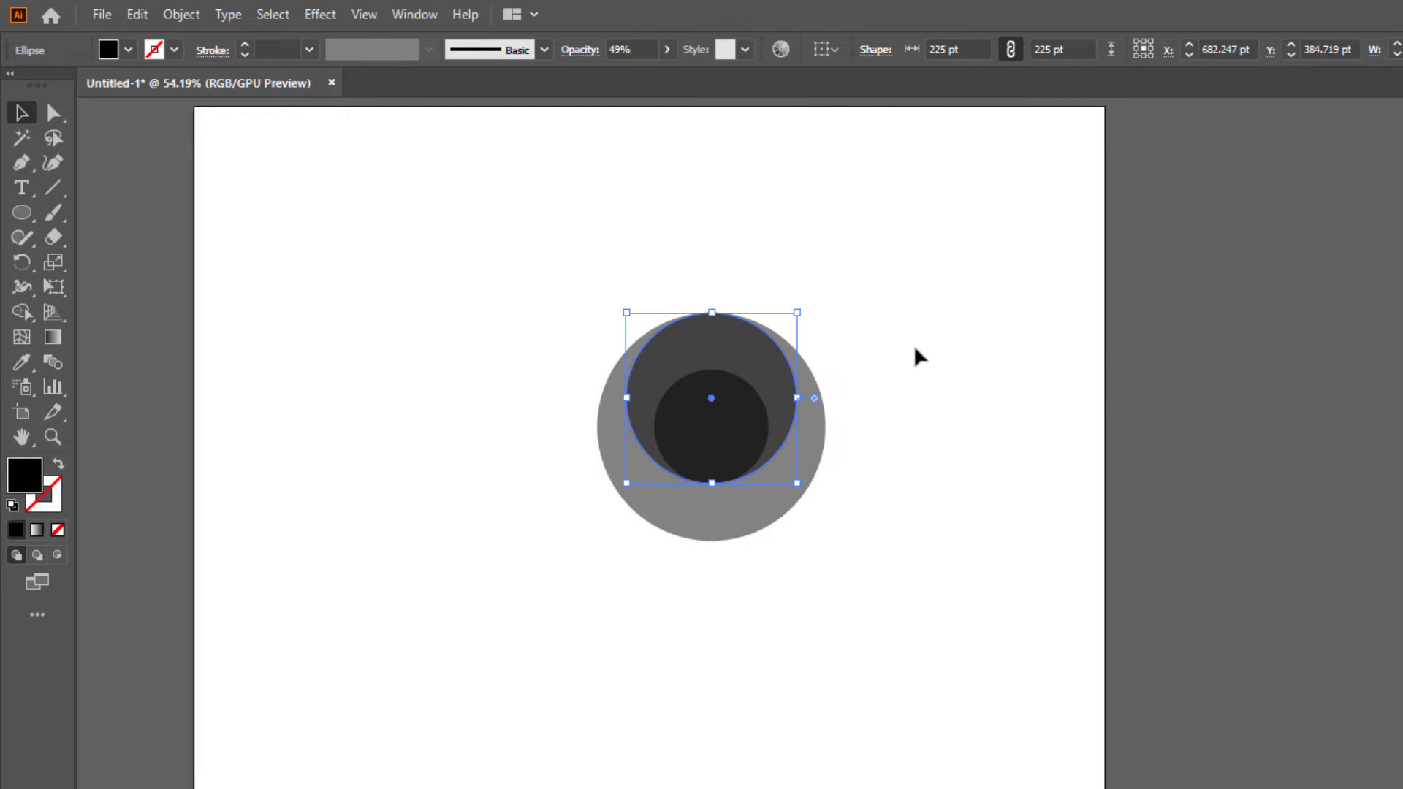
click(956, 345)
drag(394, 266, 950, 646)
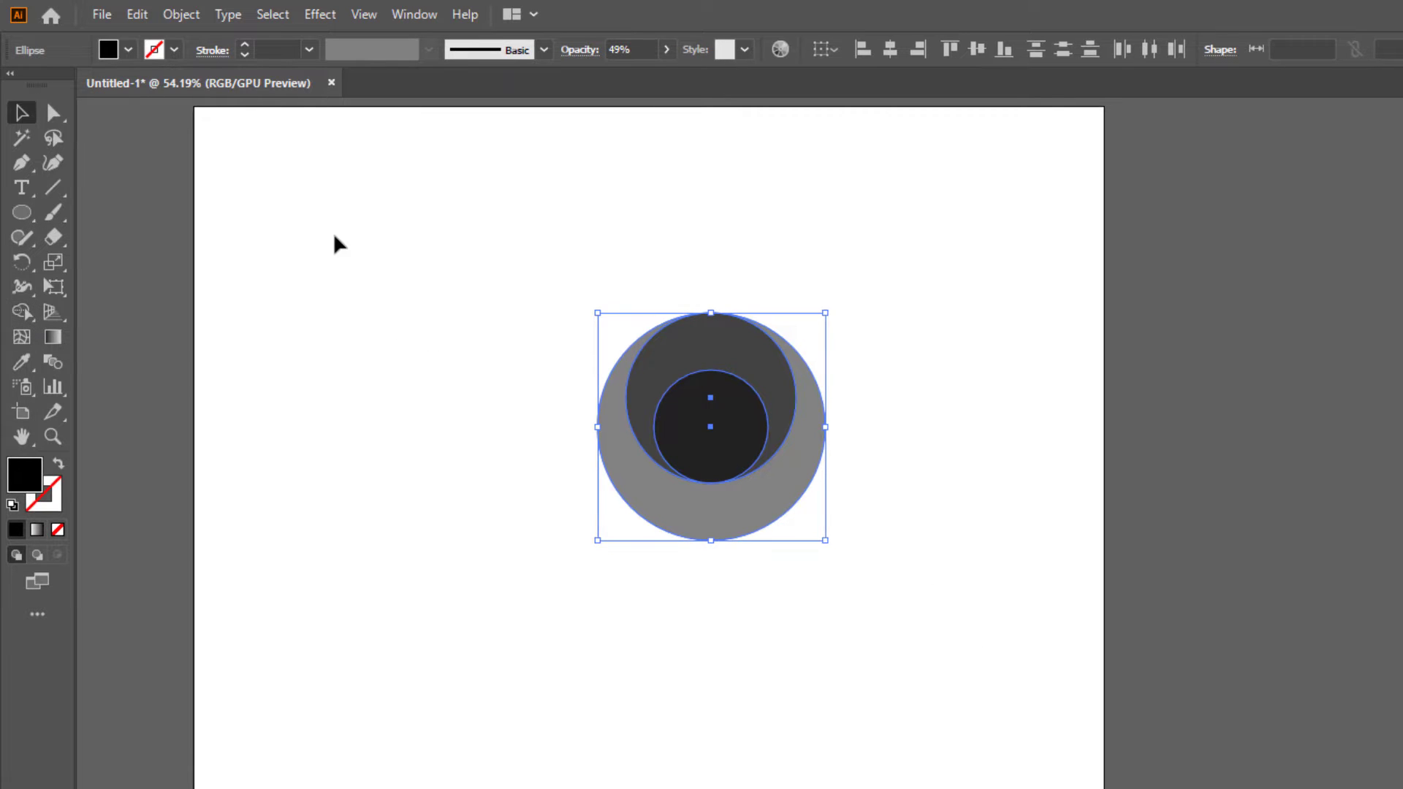
click(430, 366)
Step: Create a 150 × 150 pt square beside the upper part of the circles
drag(31, 222, 117, 210)
click(475, 244)
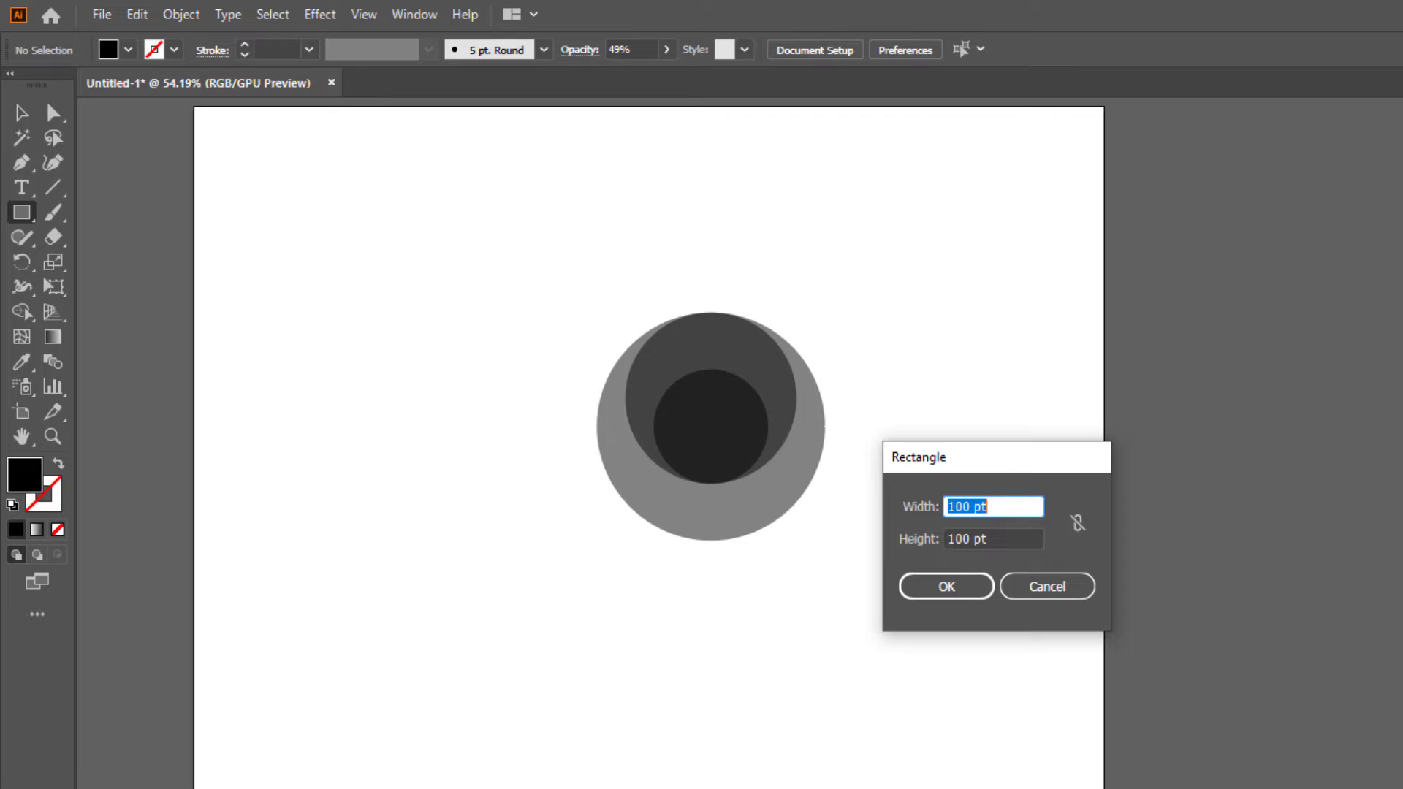
text(150)
click(960, 539)
drag(996, 539, 863, 537)
text(1)
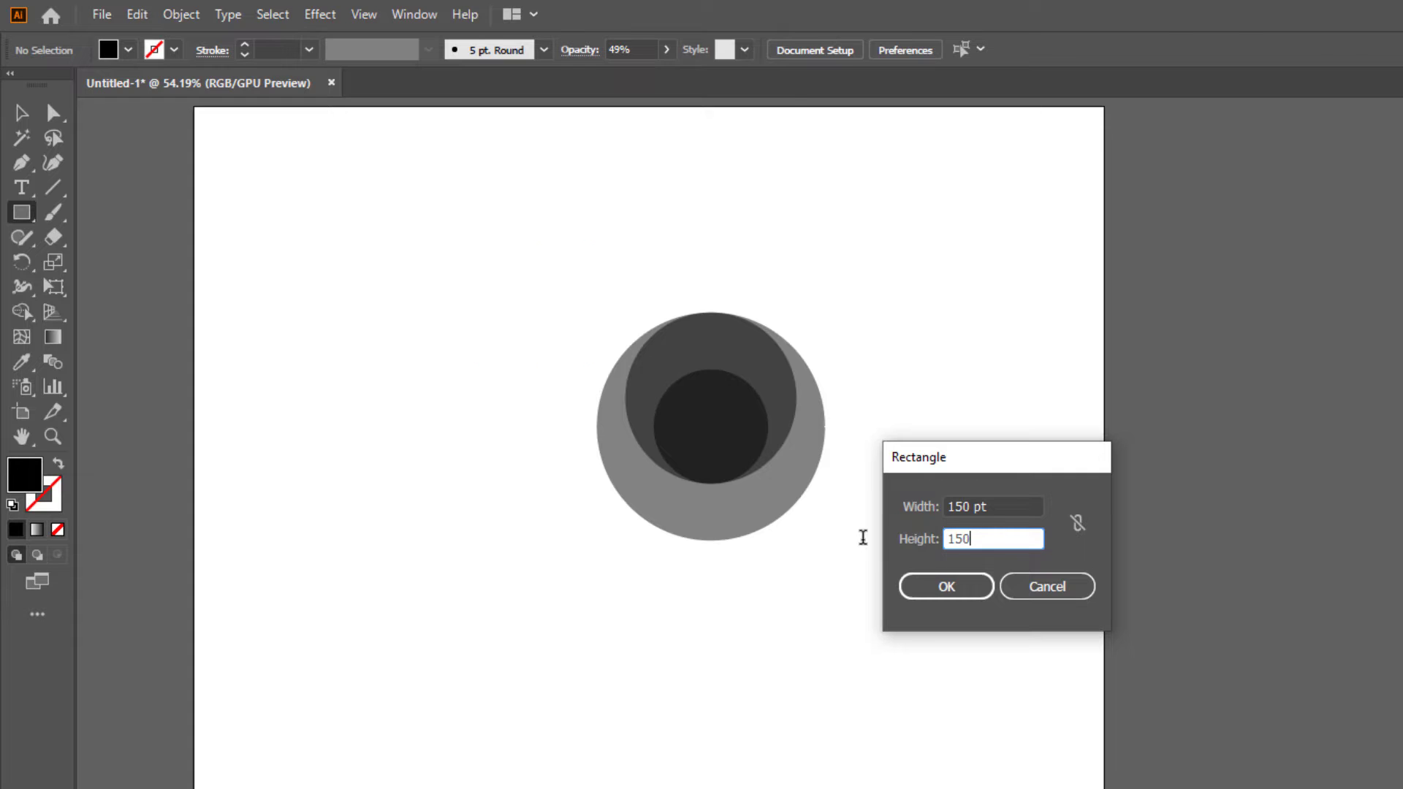
key(Return)
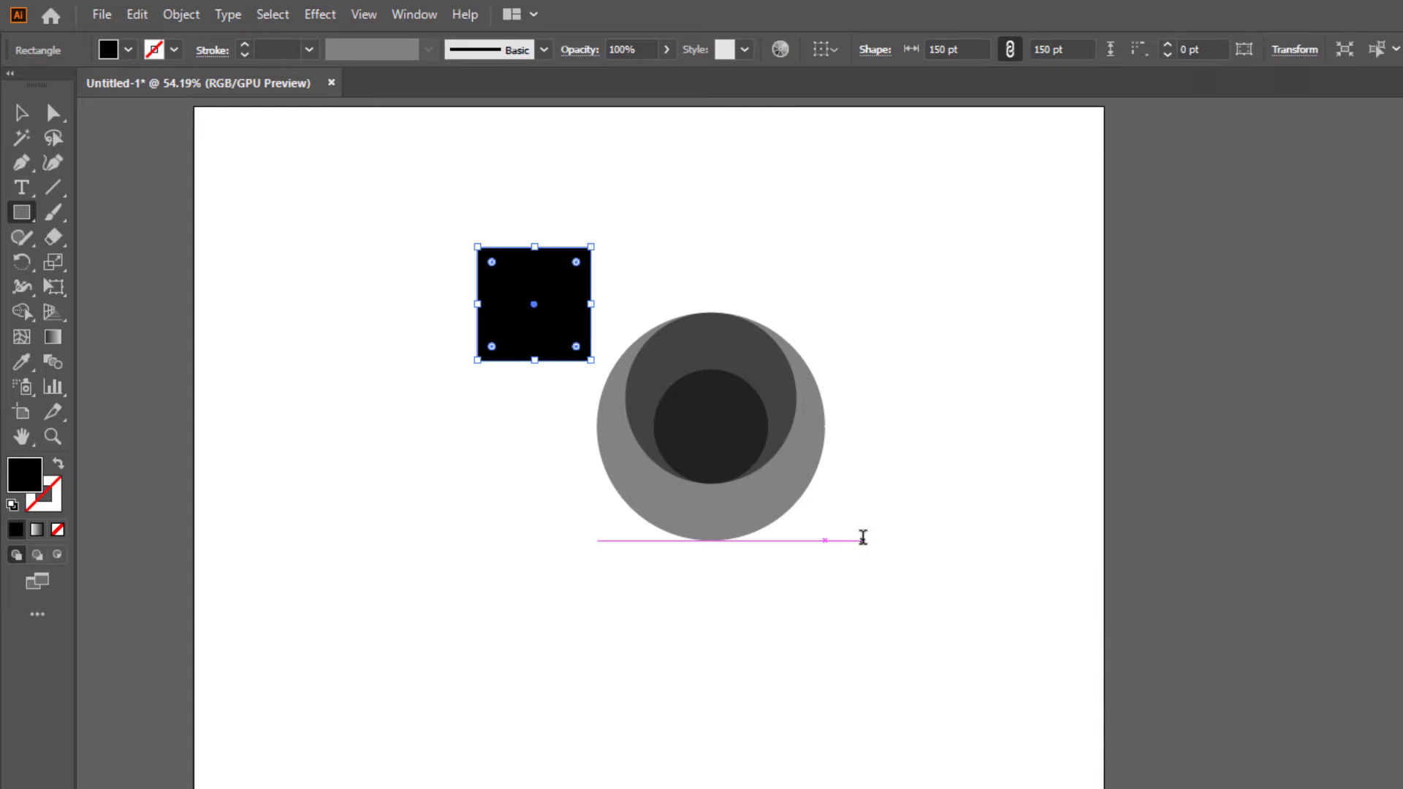
Step: Stretch the black square downward to about 414 pt tall and move it down beside the circles
click(21, 112)
click(453, 343)
click(512, 354)
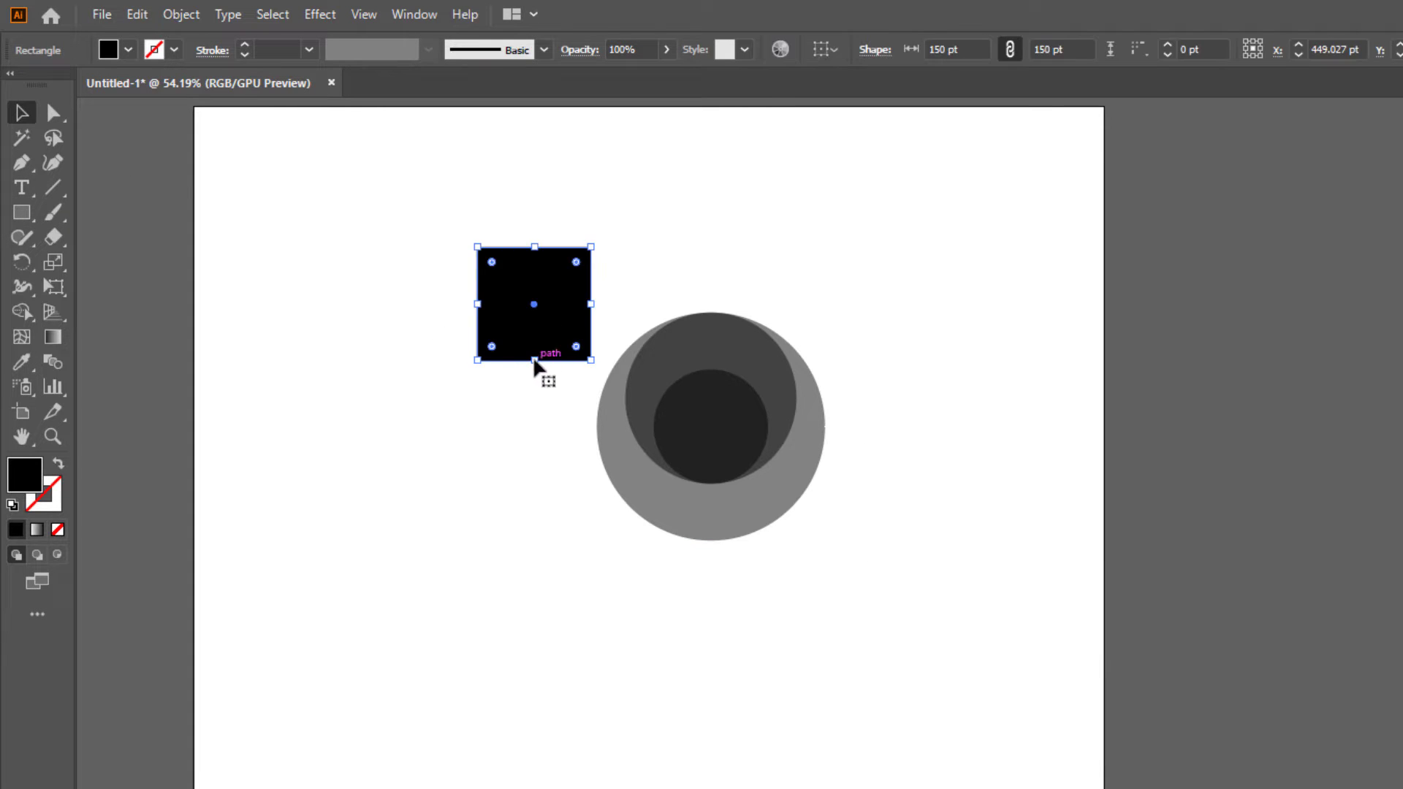
drag(534, 361, 536, 561)
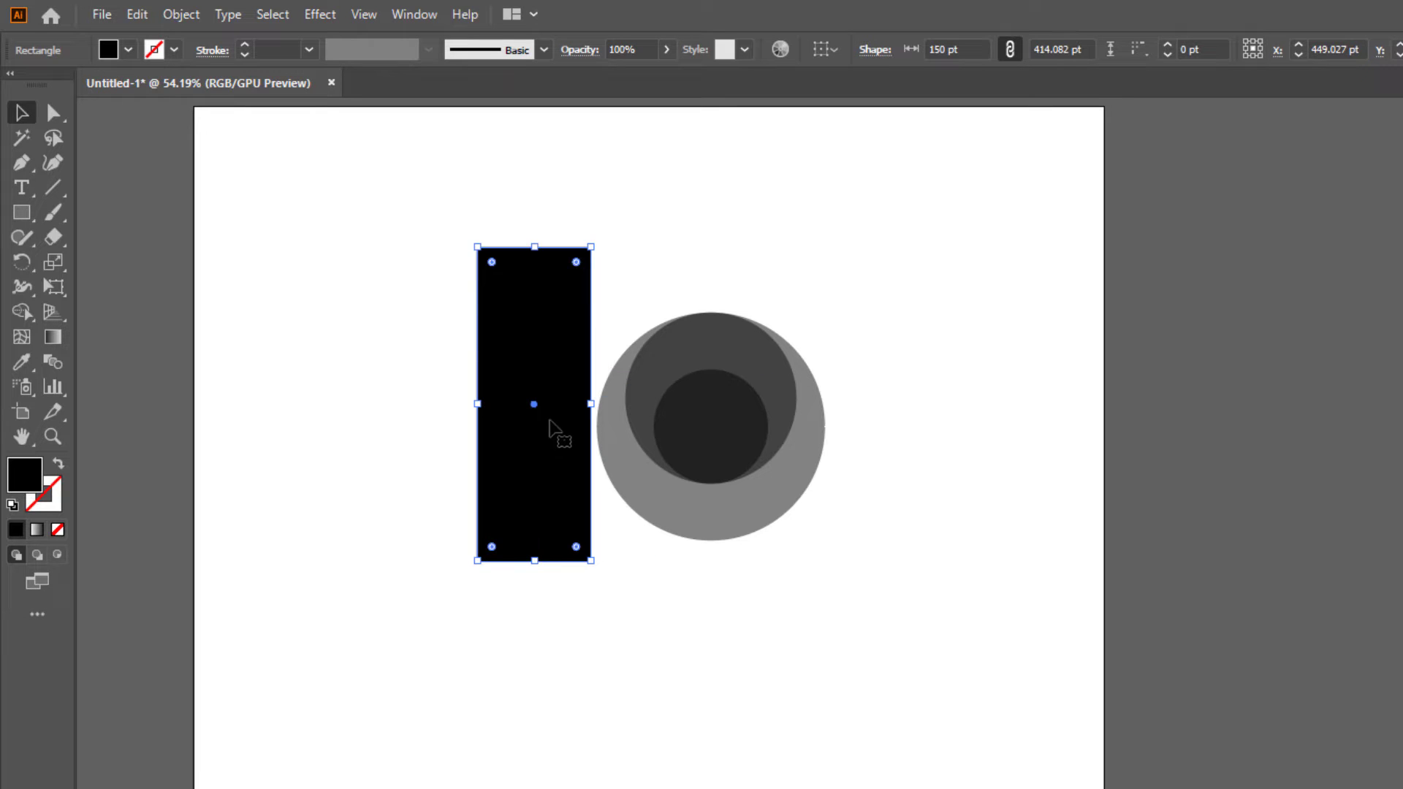
drag(544, 342, 487, 421)
Step: Round the tall rectangle's corners to 75 pt and set its opacity to 50%
drag(436, 342, 478, 428)
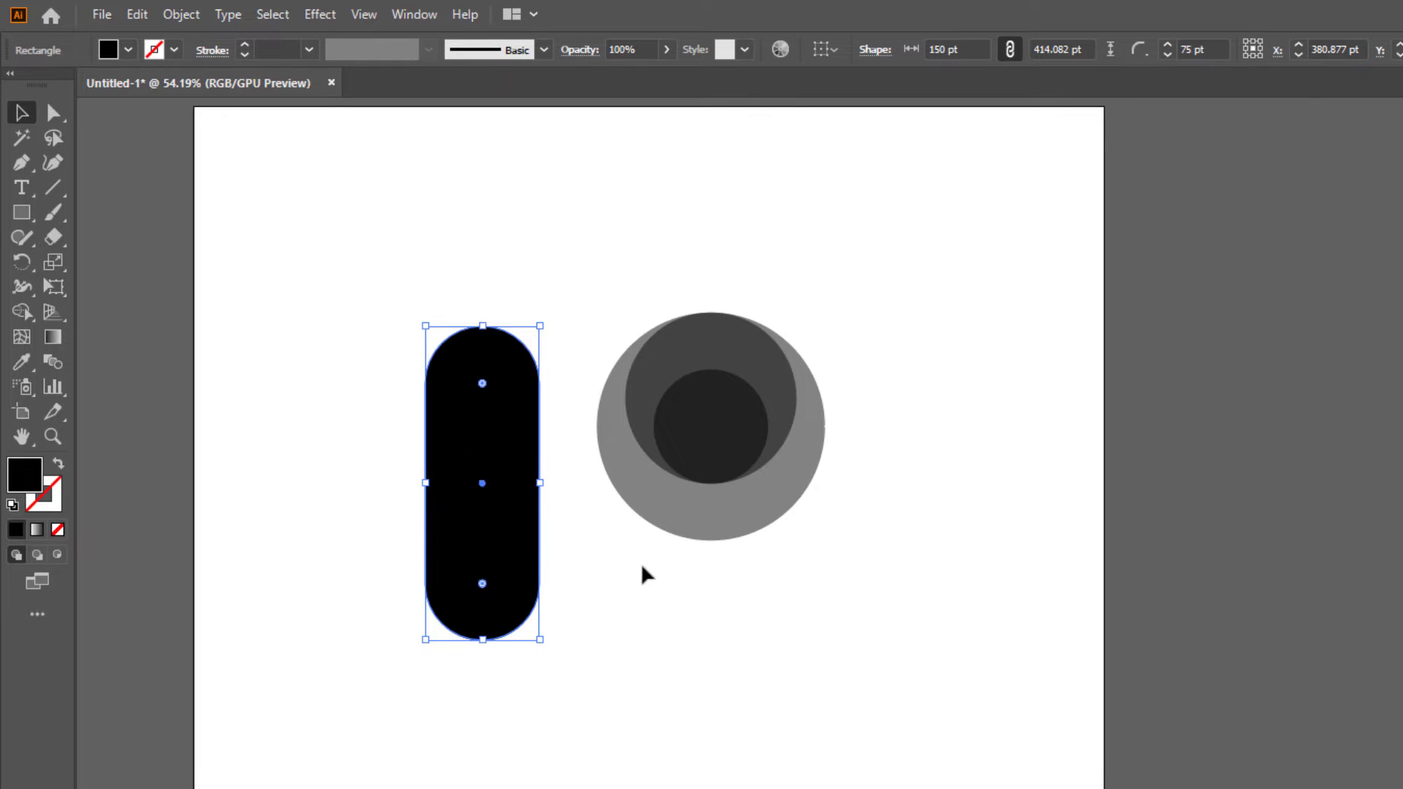
click(667, 49)
click(624, 75)
click(347, 292)
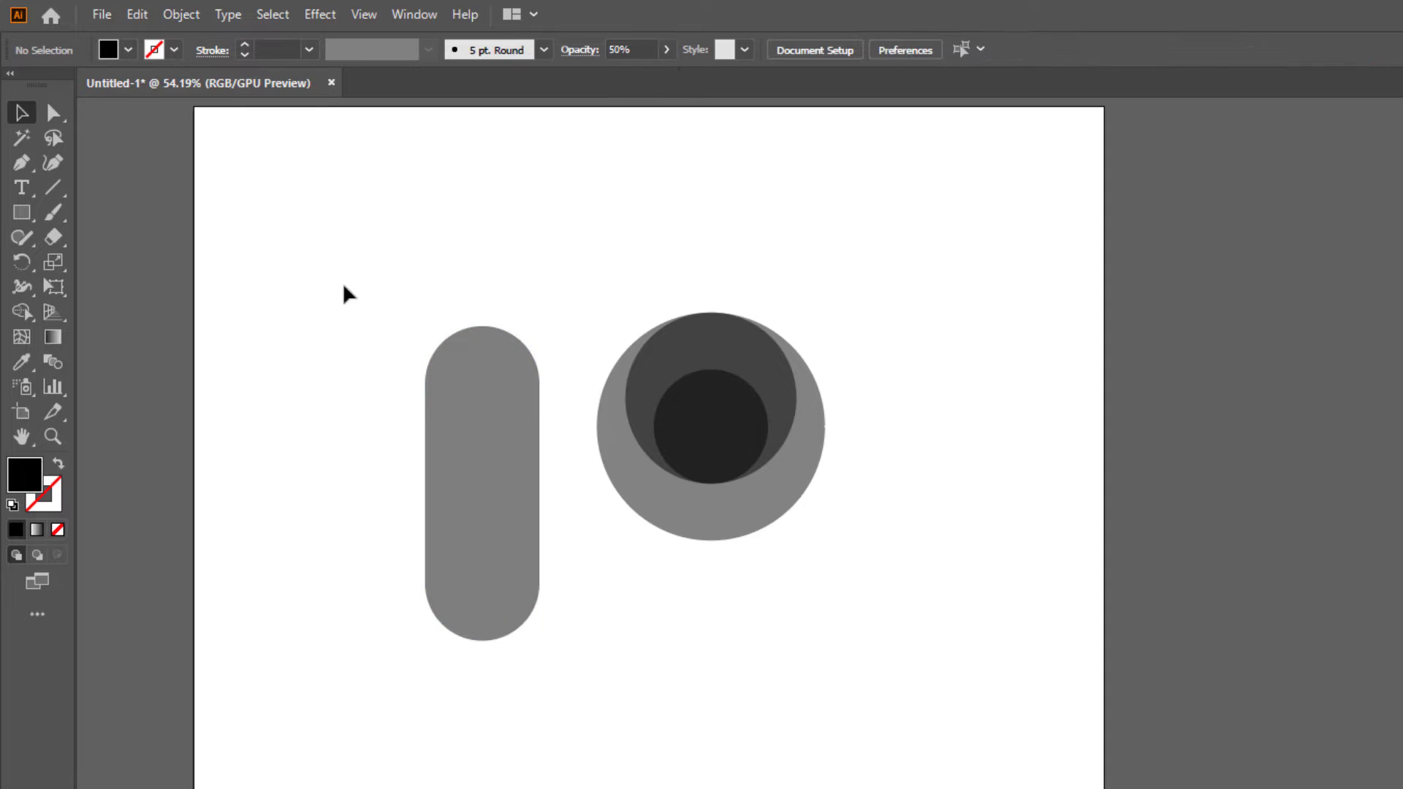
Step: Draw a closed Pen tool shape covering the left half of the rounded bar, with its straight edge along the bar's vertical centerline
click(25, 162)
click(121, 162)
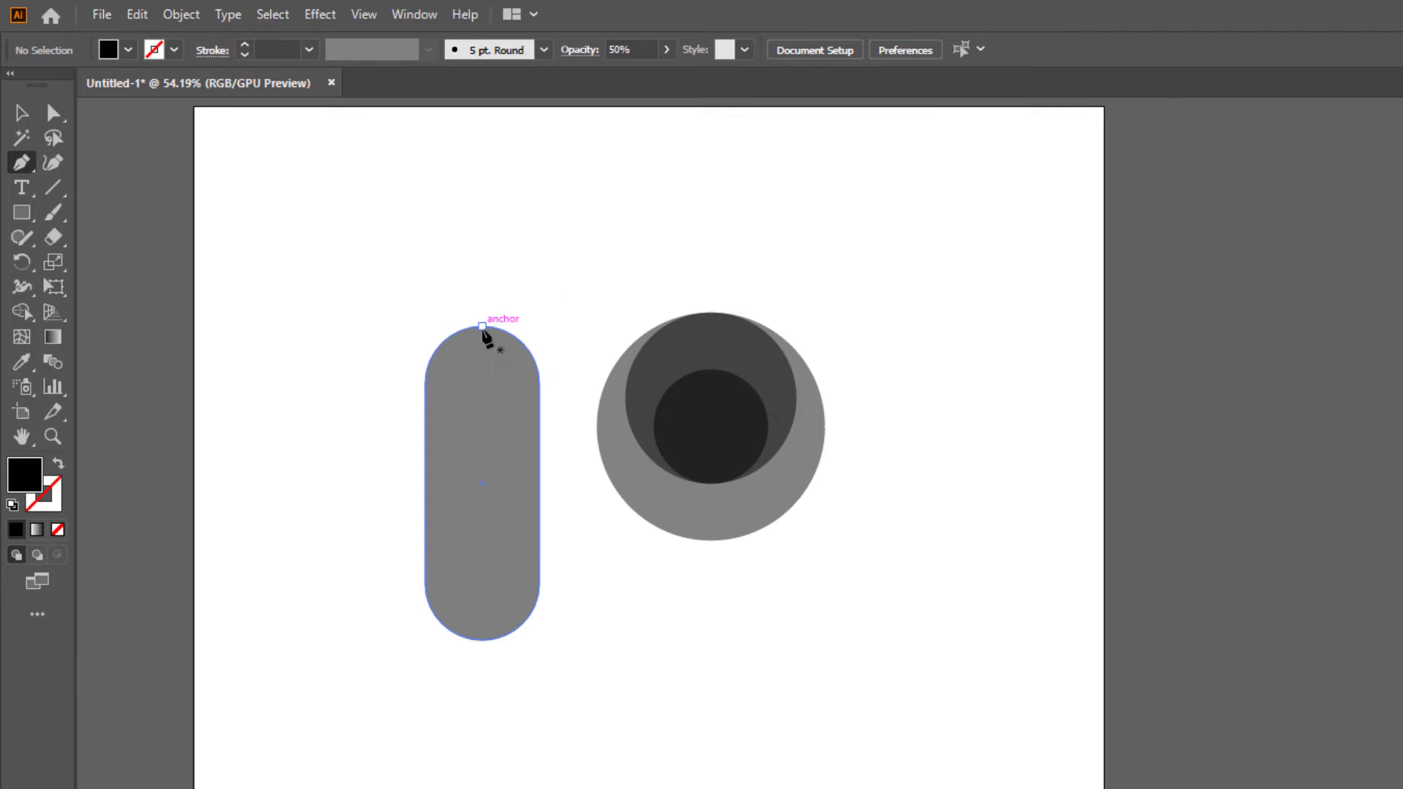
click(482, 326)
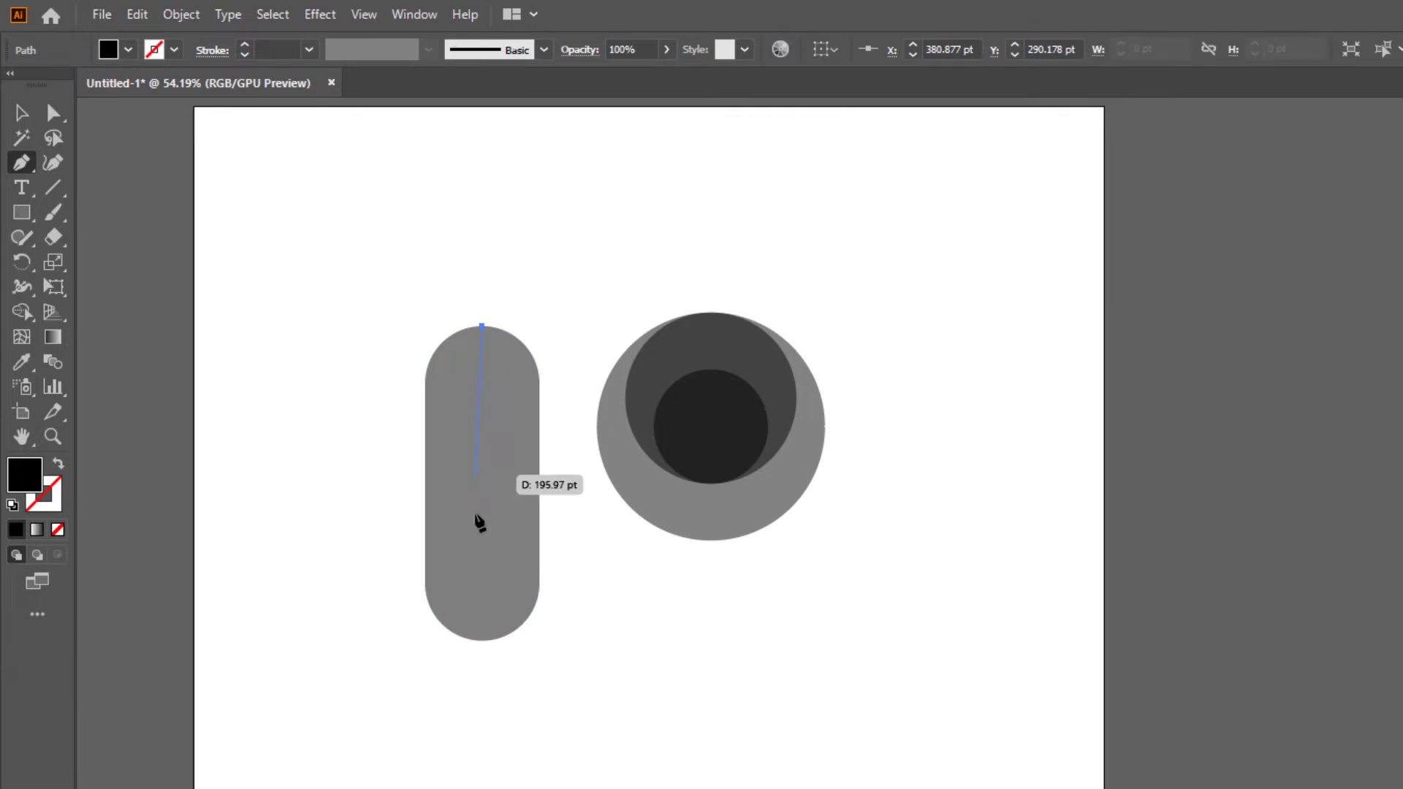
click(482, 687)
click(369, 667)
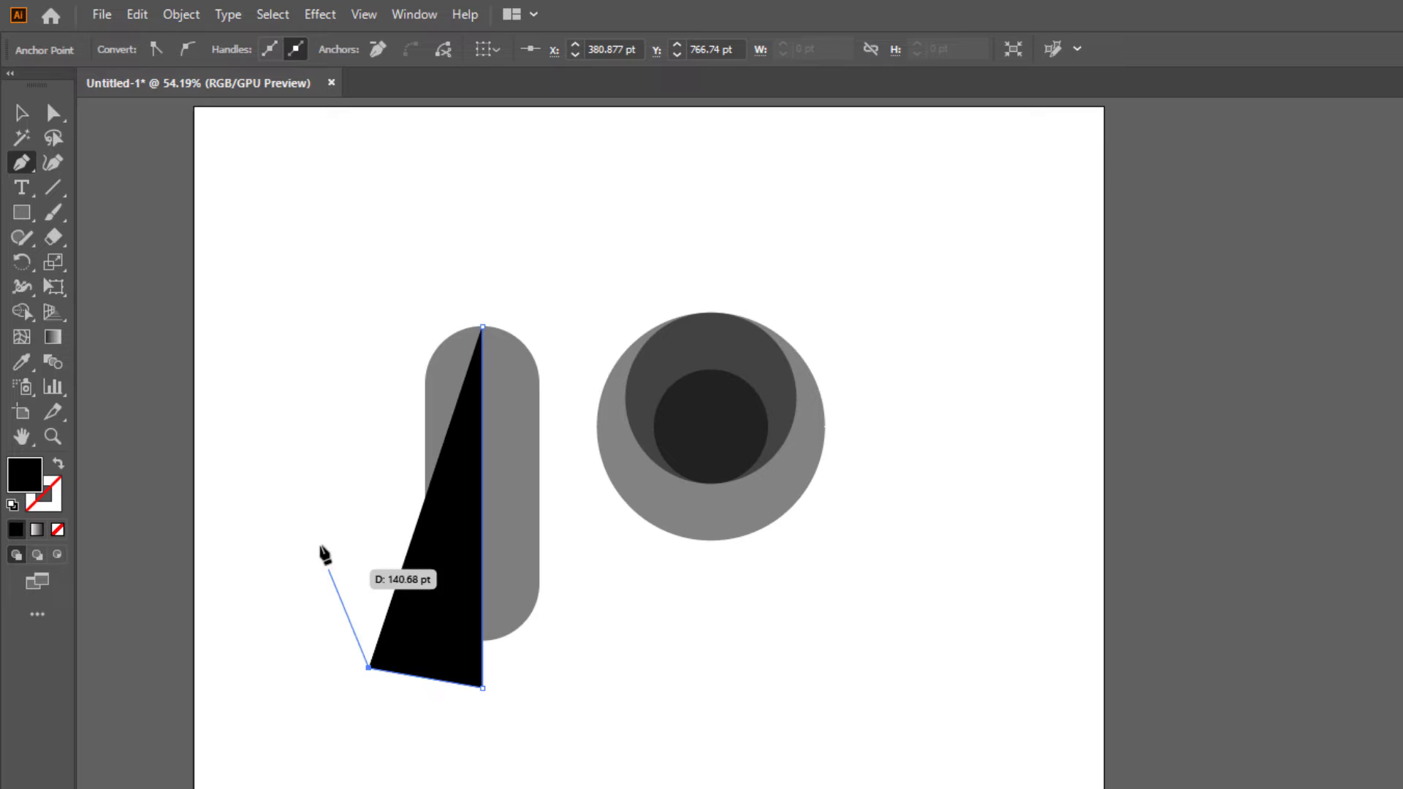
click(314, 455)
click(335, 333)
click(436, 233)
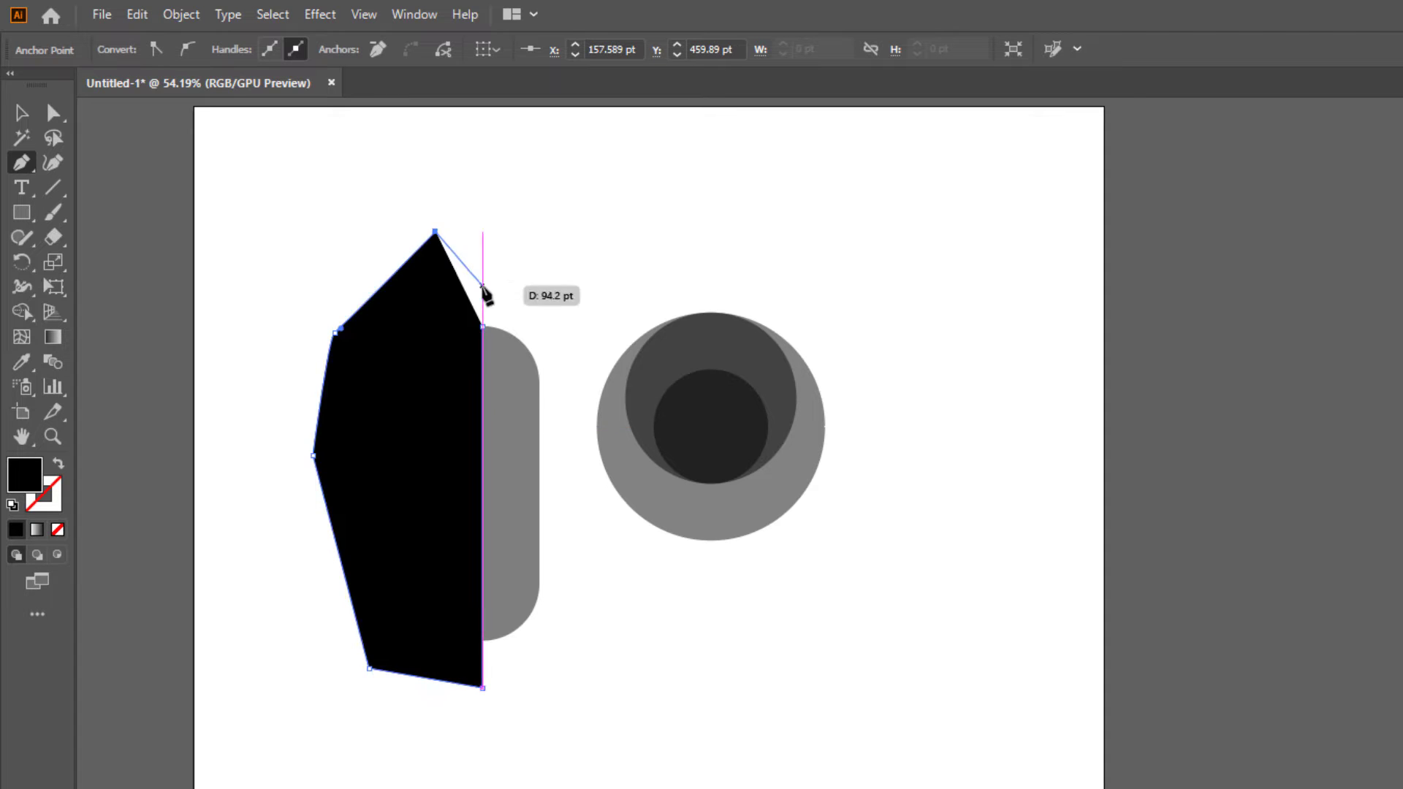
click(482, 287)
click(482, 326)
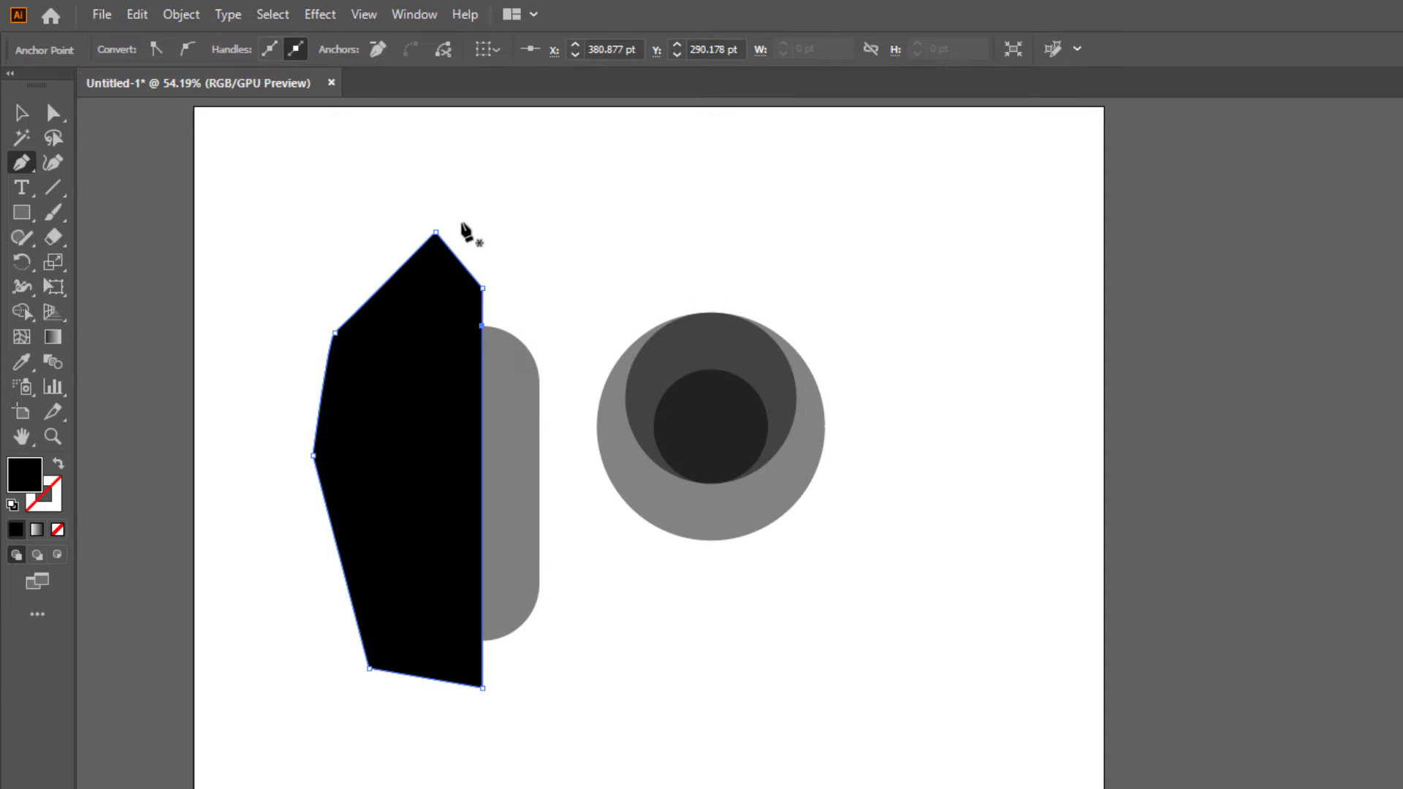
Step: Subtract the black Pen tool shape from the rounded bar with Pathfinder Minus Front, leaving only the bar's right half
click(21, 113)
click(382, 225)
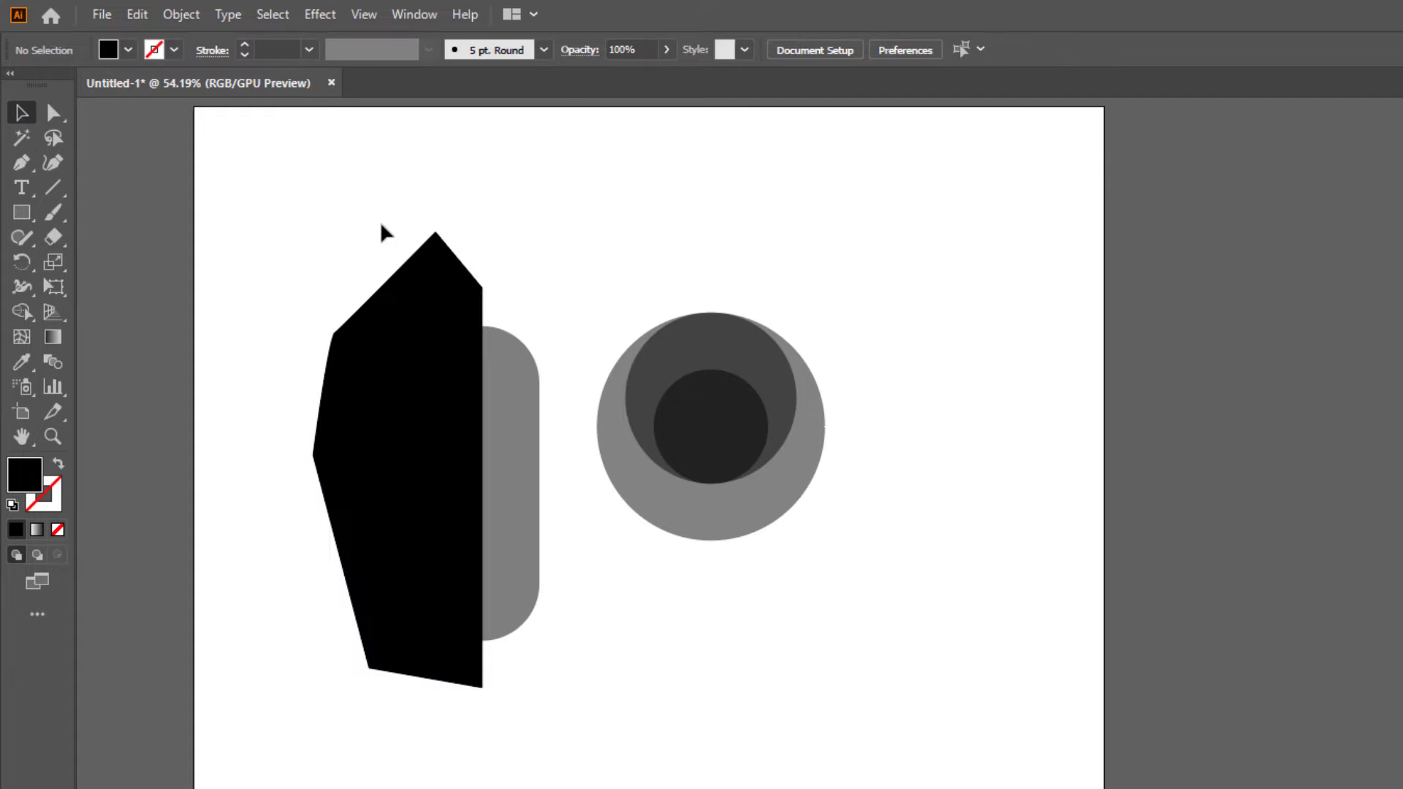
drag(546, 252, 445, 472)
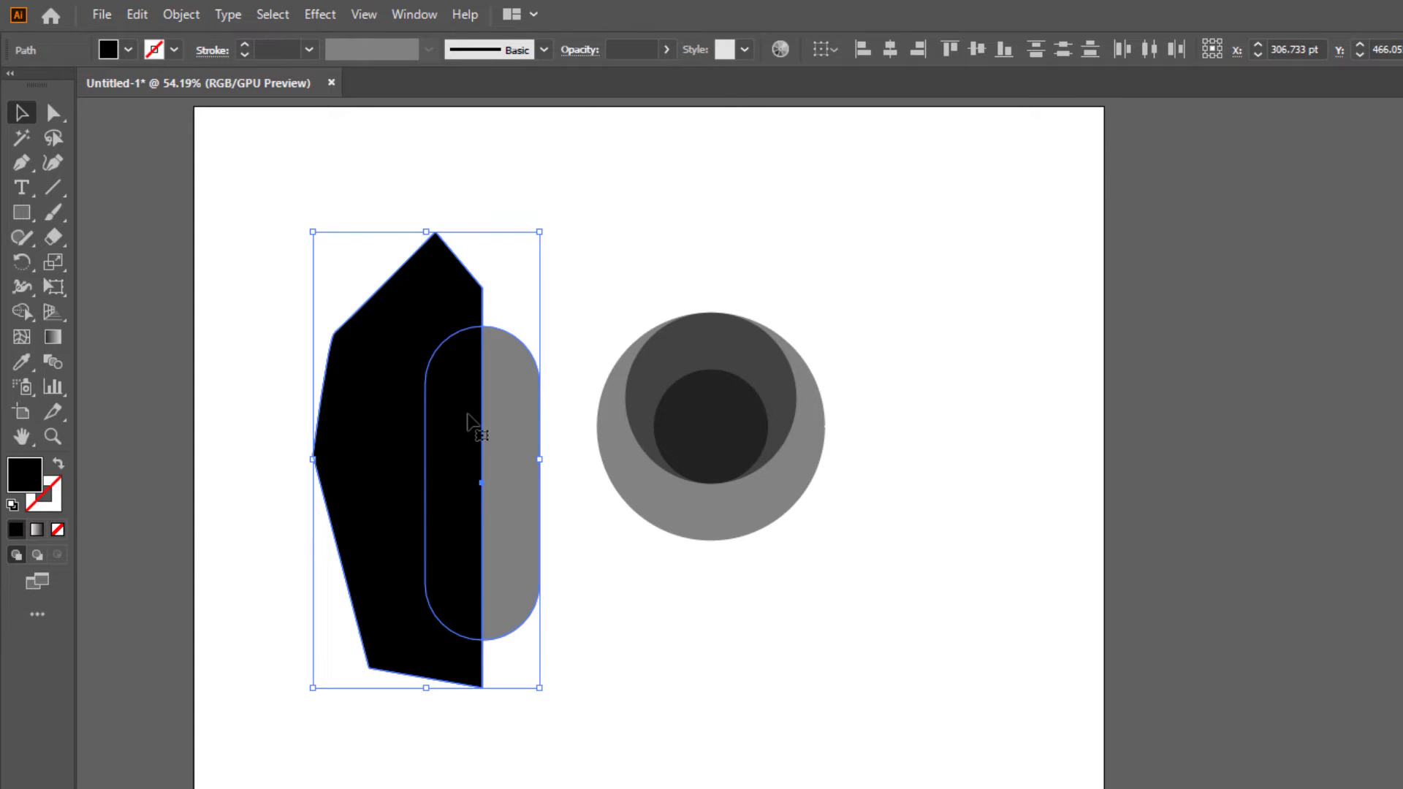
click(410, 16)
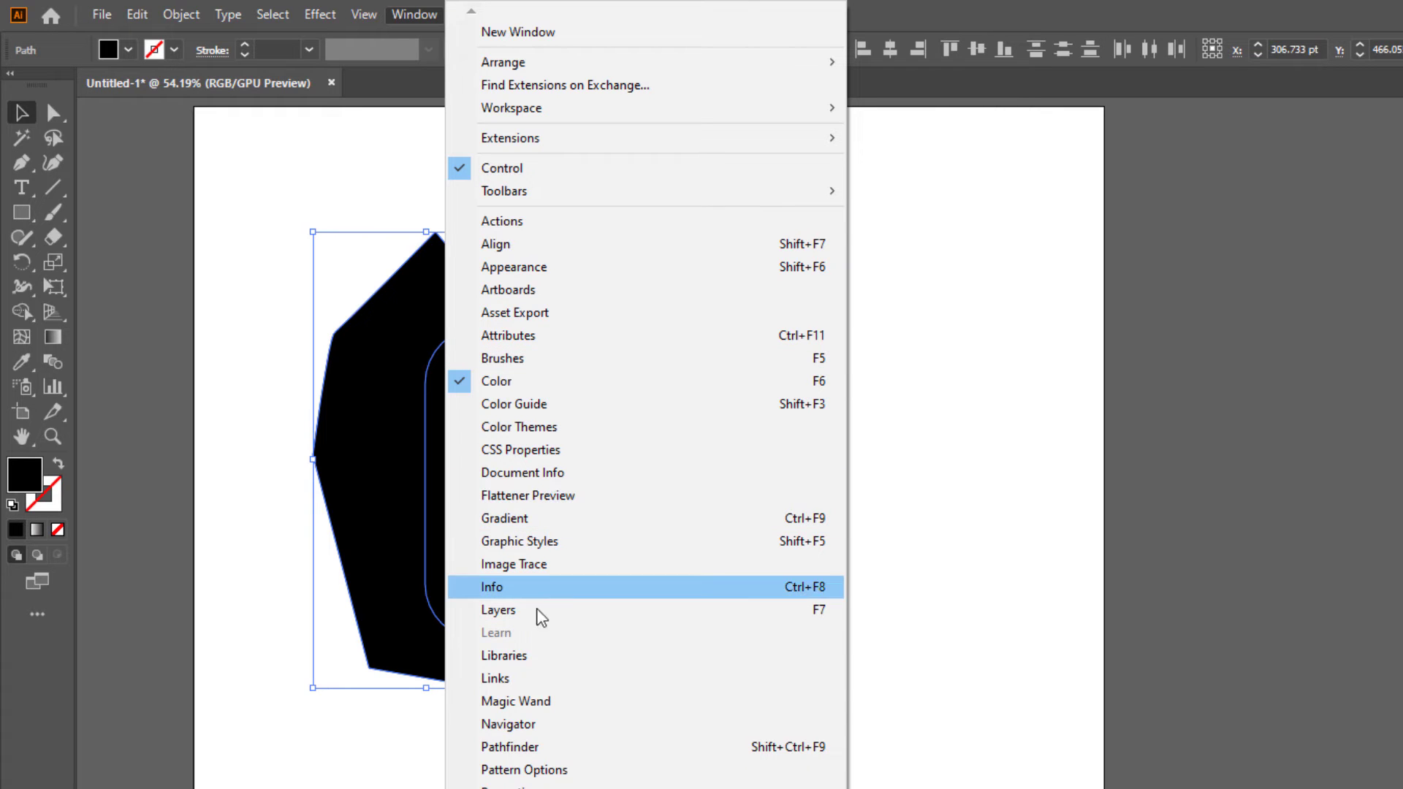
click(541, 747)
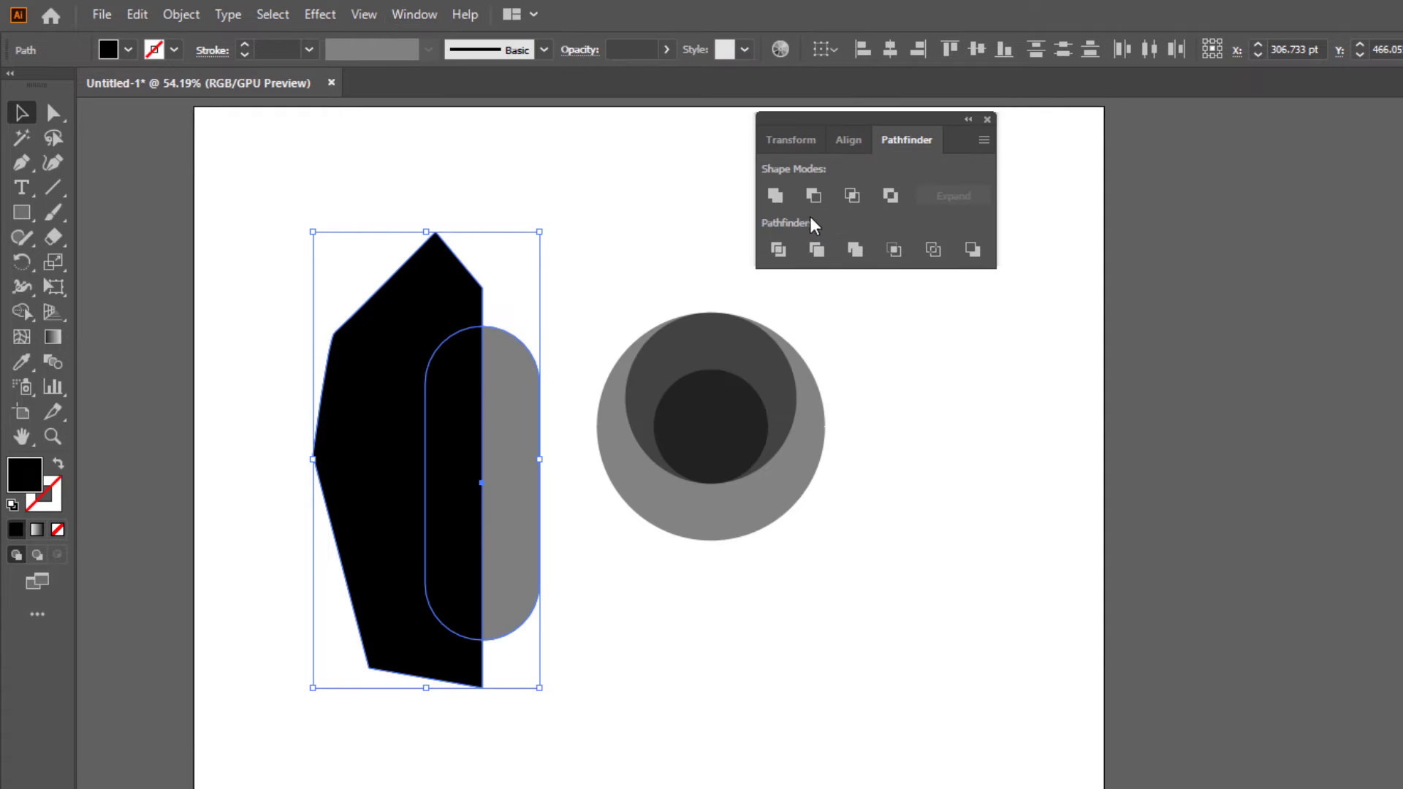
click(814, 195)
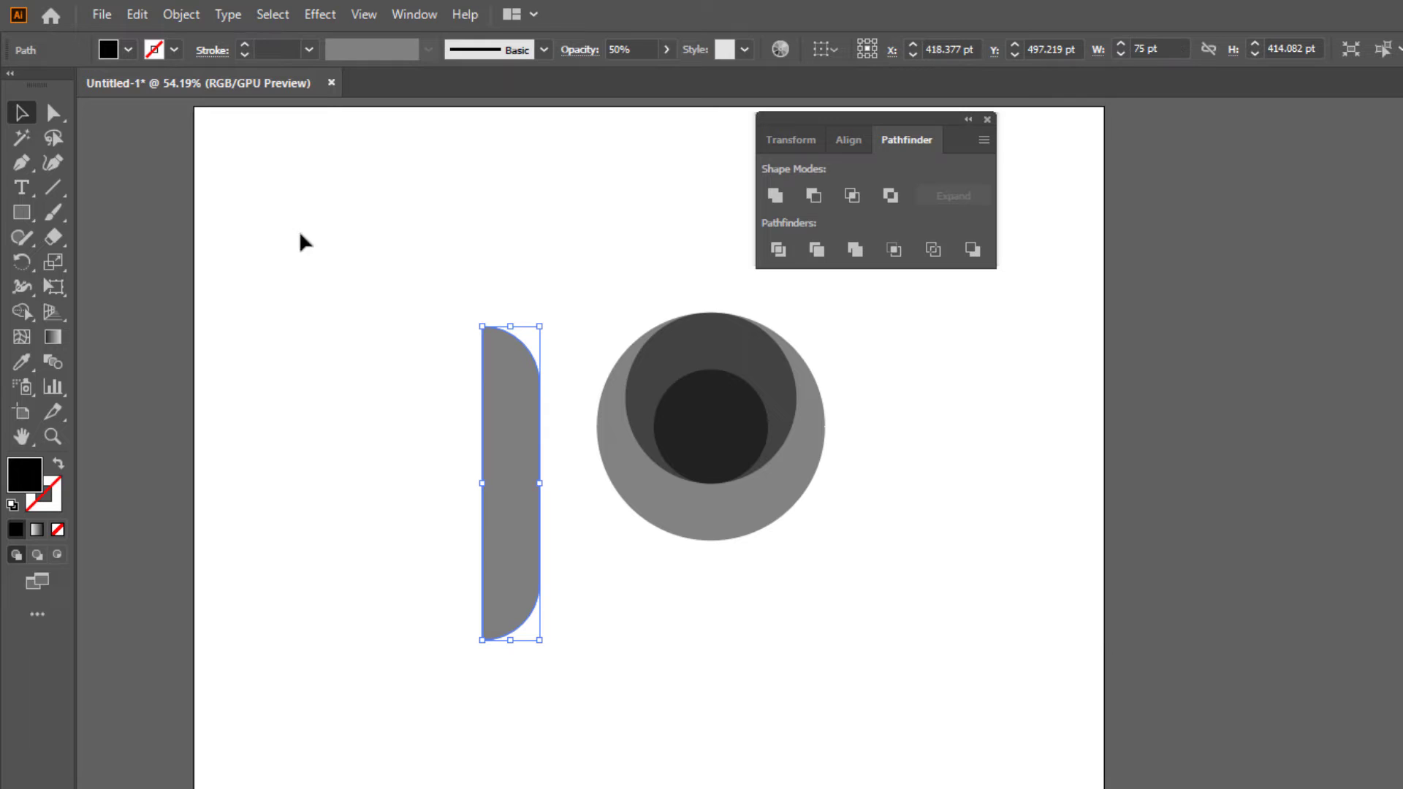
click(563, 367)
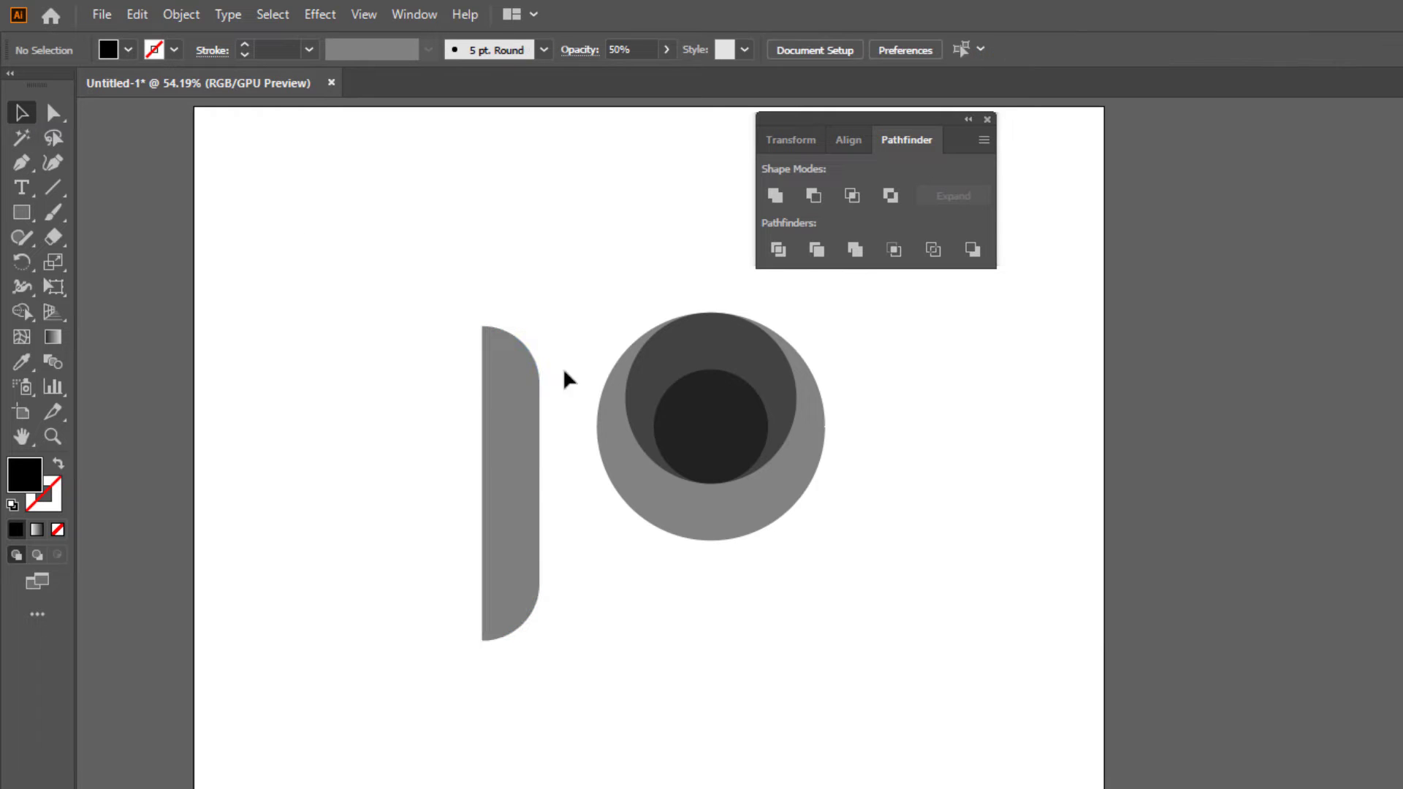
Step: Move the half bar onto the circles, aligning its straight edge with the large circle's left side and its top with the small circle's top
click(509, 476)
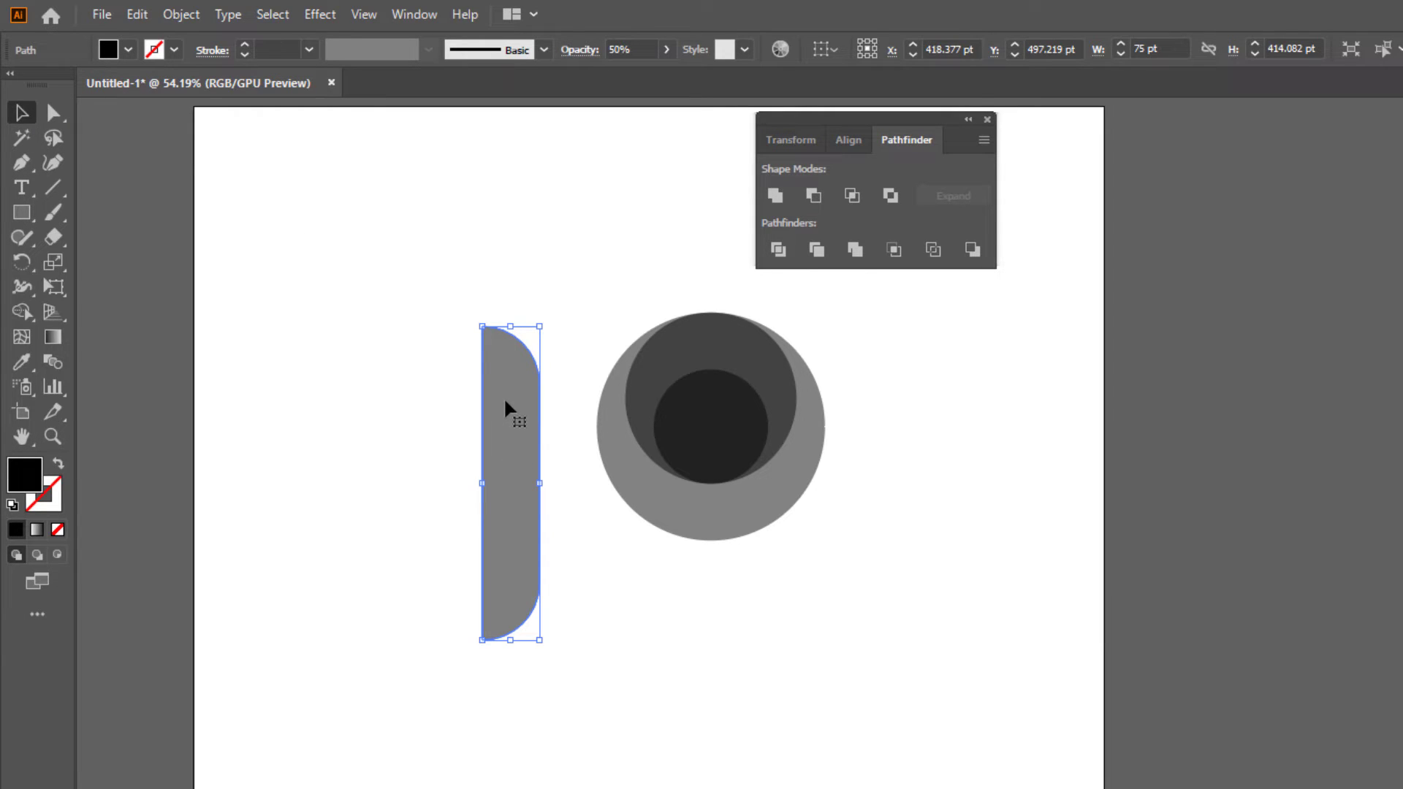
drag(524, 427, 629, 459)
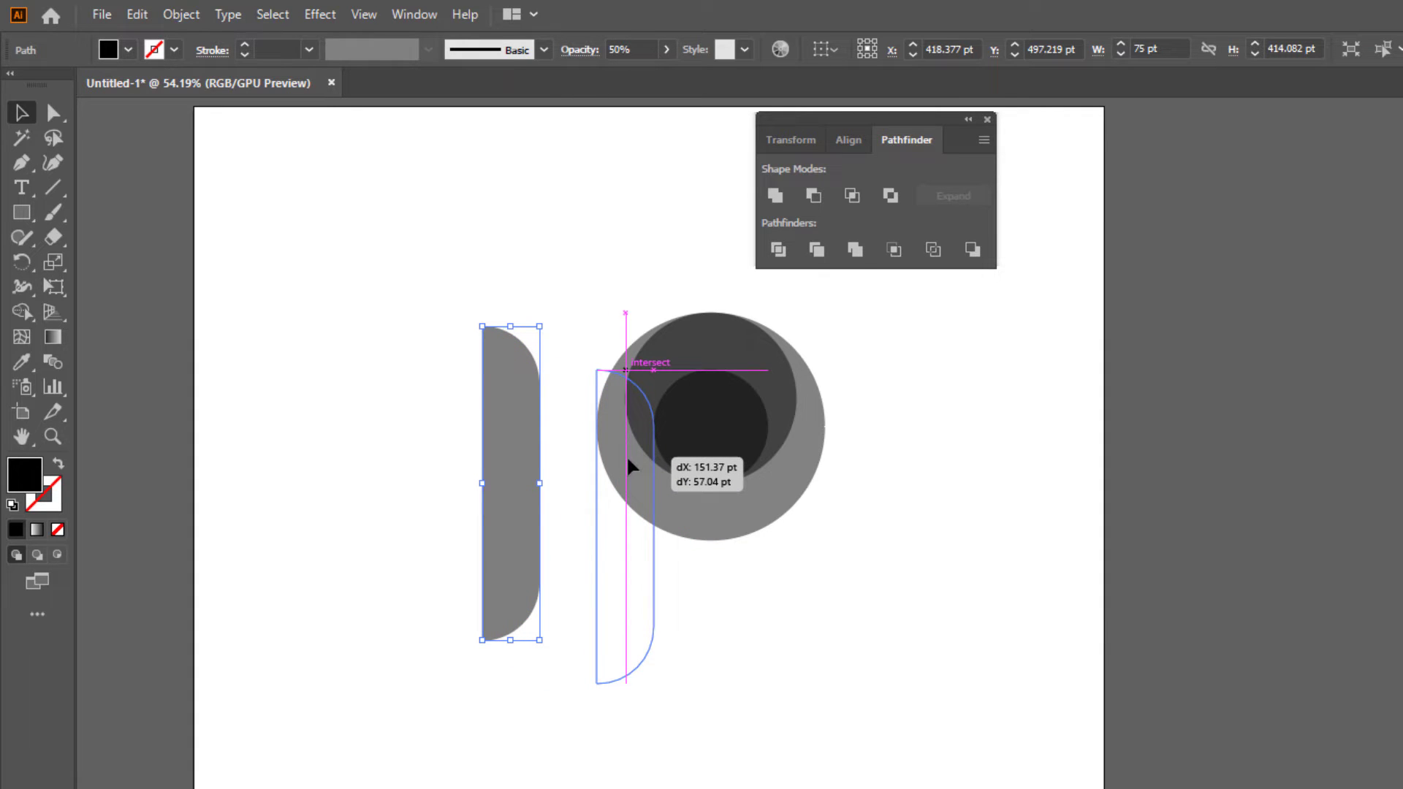
drag(627, 459, 628, 459)
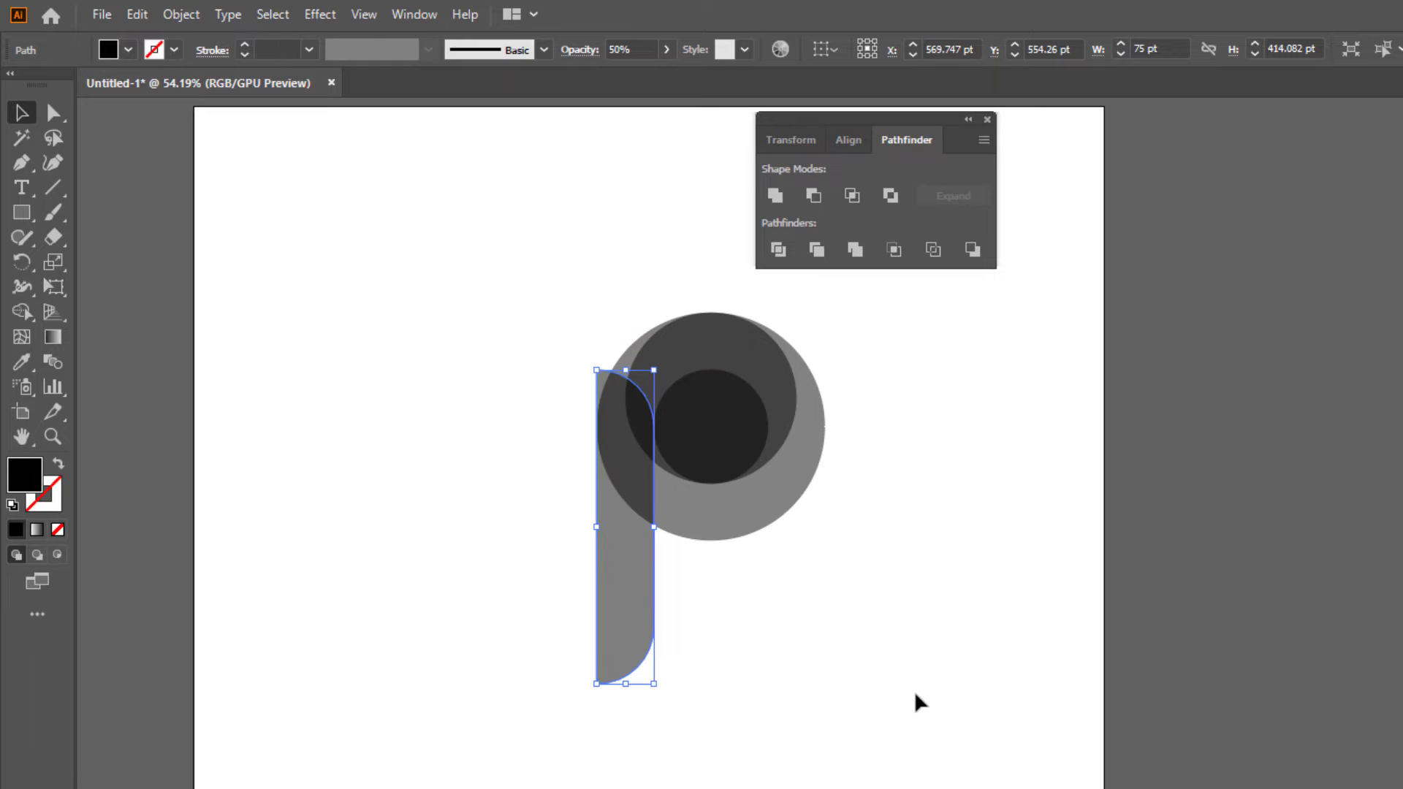
click(917, 701)
Step: Using Shape Builder on all shapes, remove the small inner circle and merge the overlapping bar and ring regions into one curved band
key(ctrl+a)
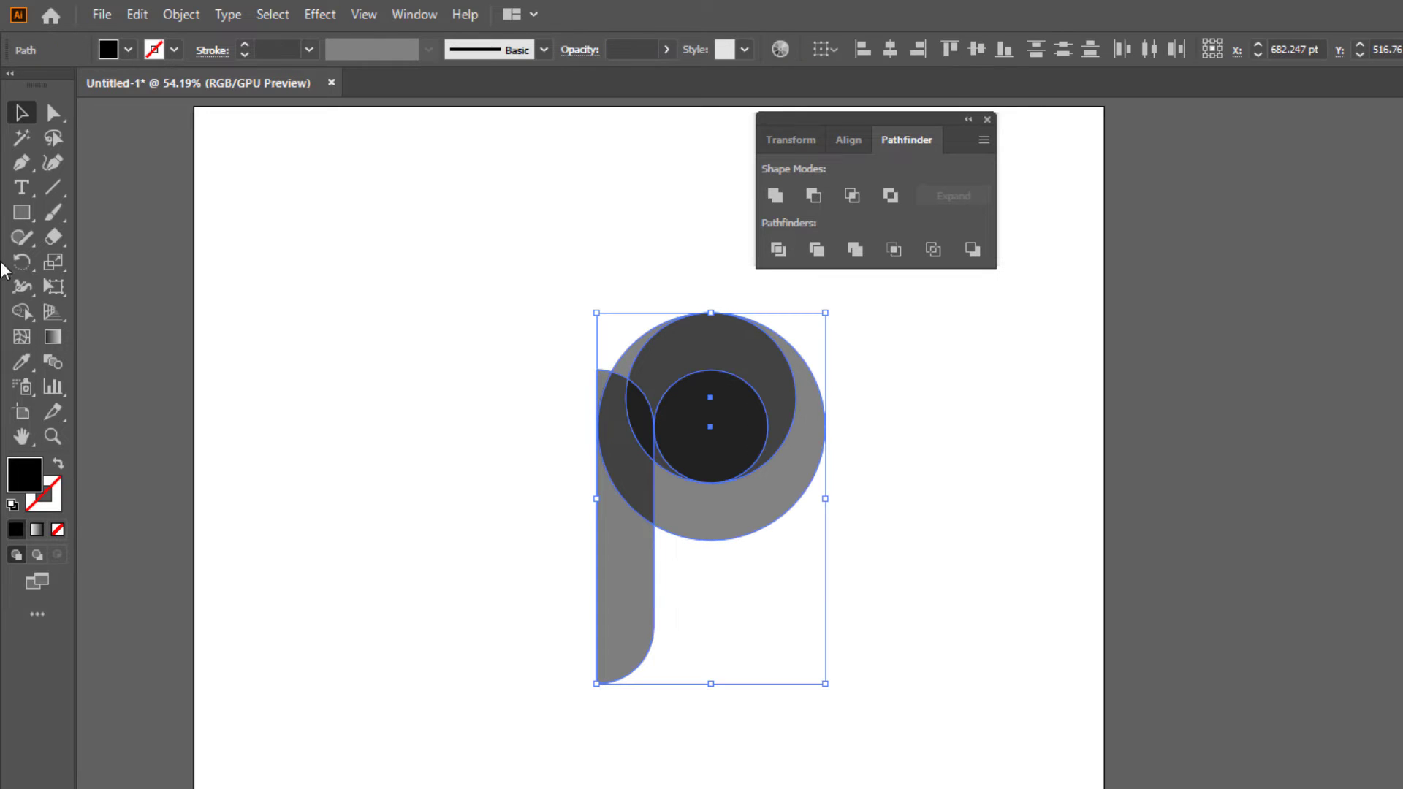
drag(21, 310, 103, 313)
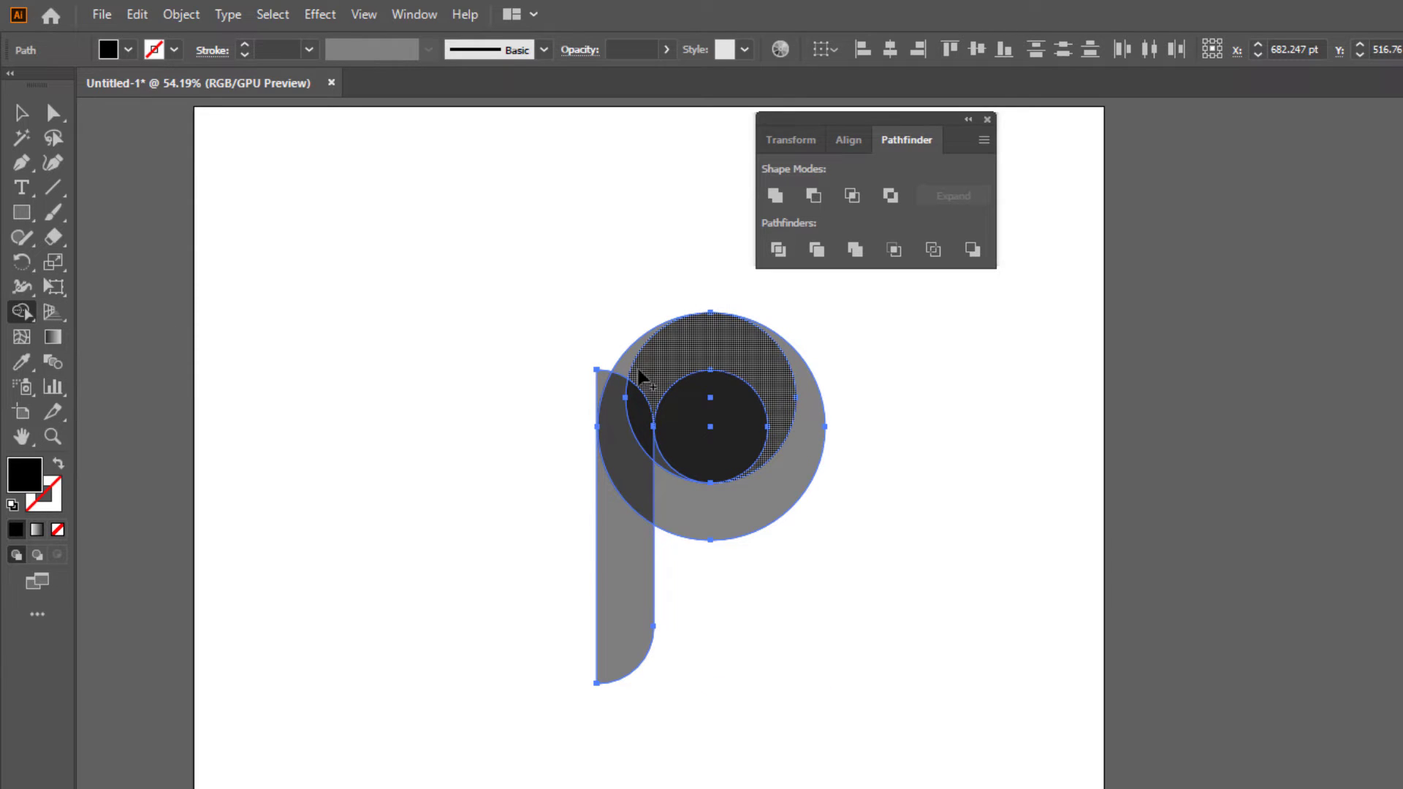
alt+click(705, 439)
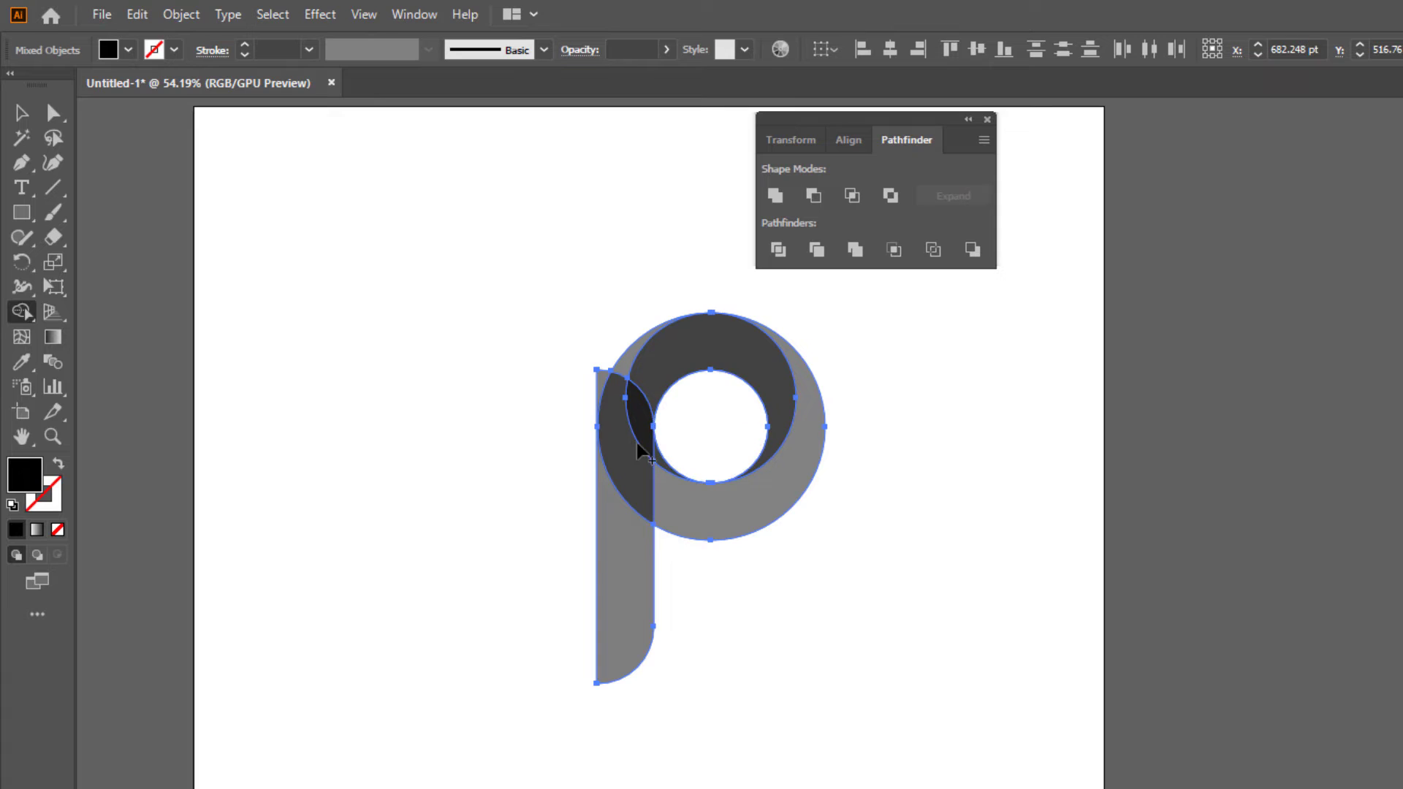
drag(616, 446, 633, 381)
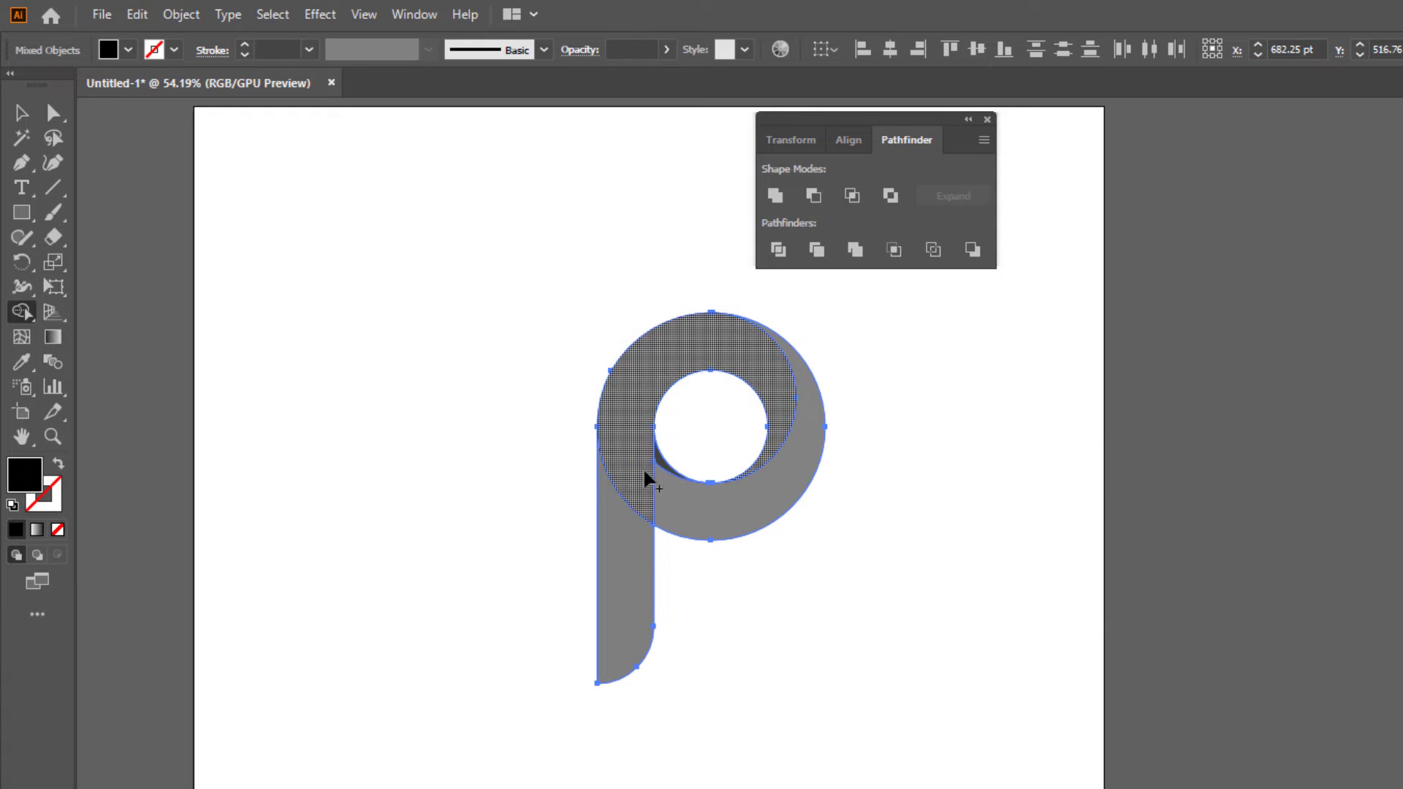
click(21, 113)
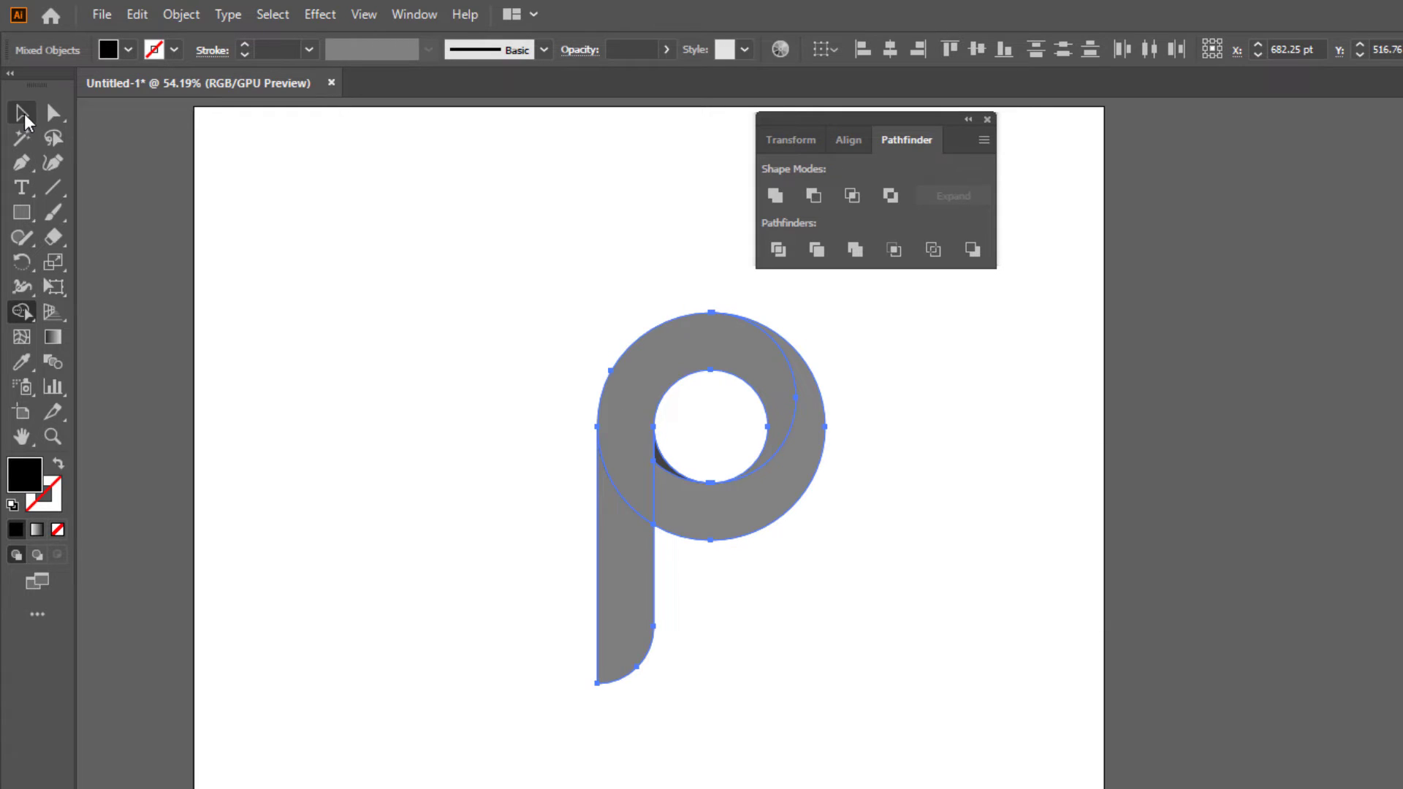
click(339, 261)
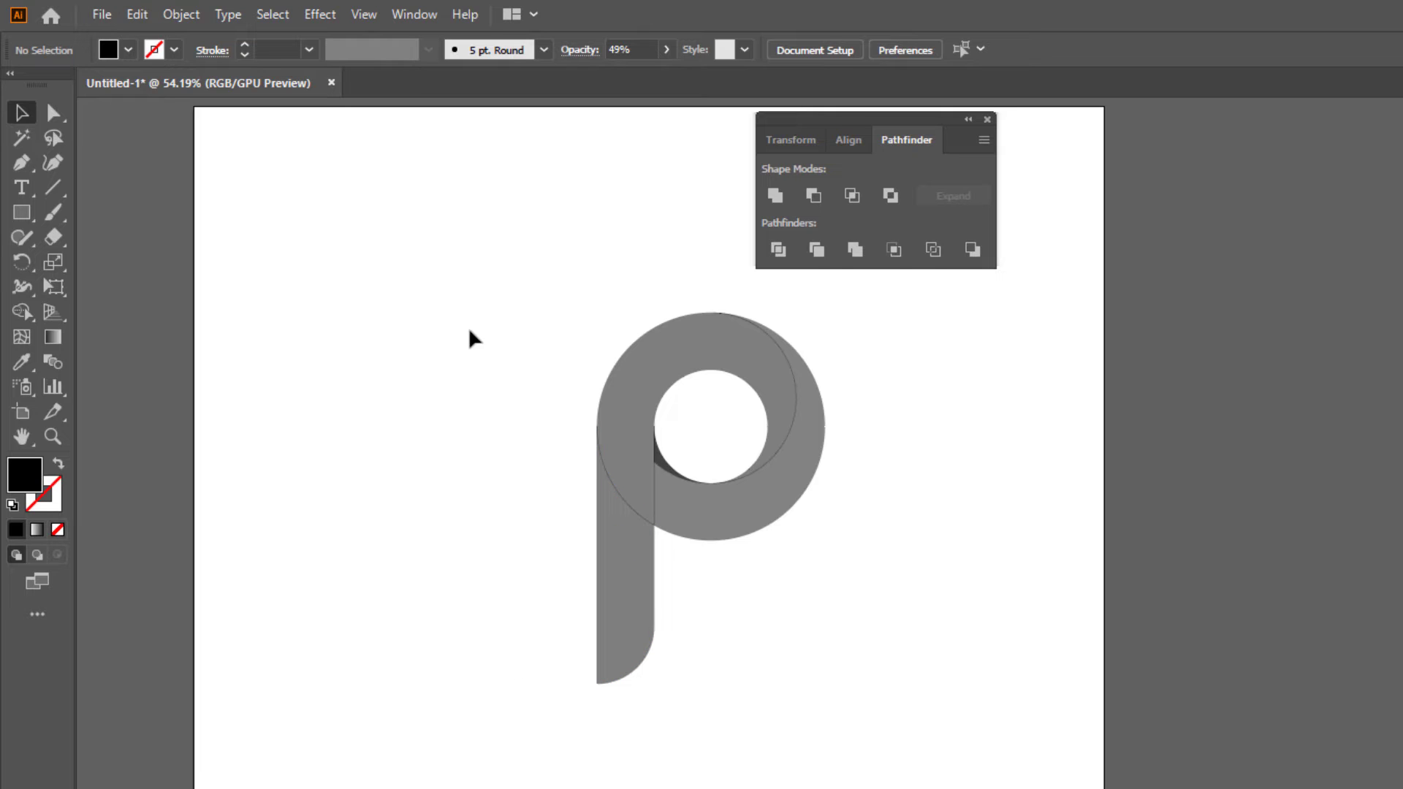
Step: Using Shape Builder, merge the curved band with the vertical stem and the dark inner sliver with the lower ring segment
drag(471, 315, 805, 671)
click(33, 313)
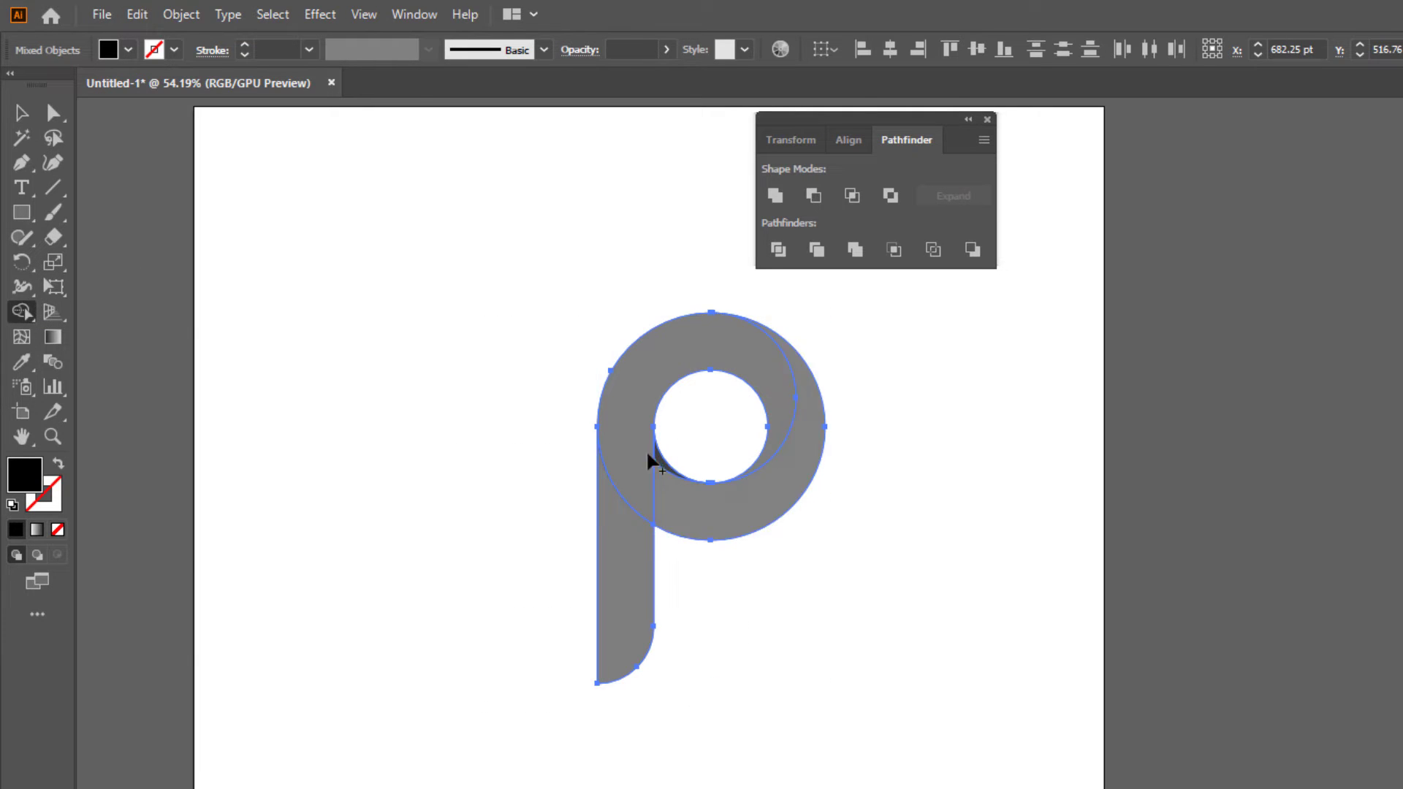
mouse_move(646, 450)
mouse_down()
mouse_move(608, 533)
mouse_move(646, 581)
mouse_move(482, 596)
mouse_up()
drag(663, 464, 694, 519)
click(21, 114)
click(454, 306)
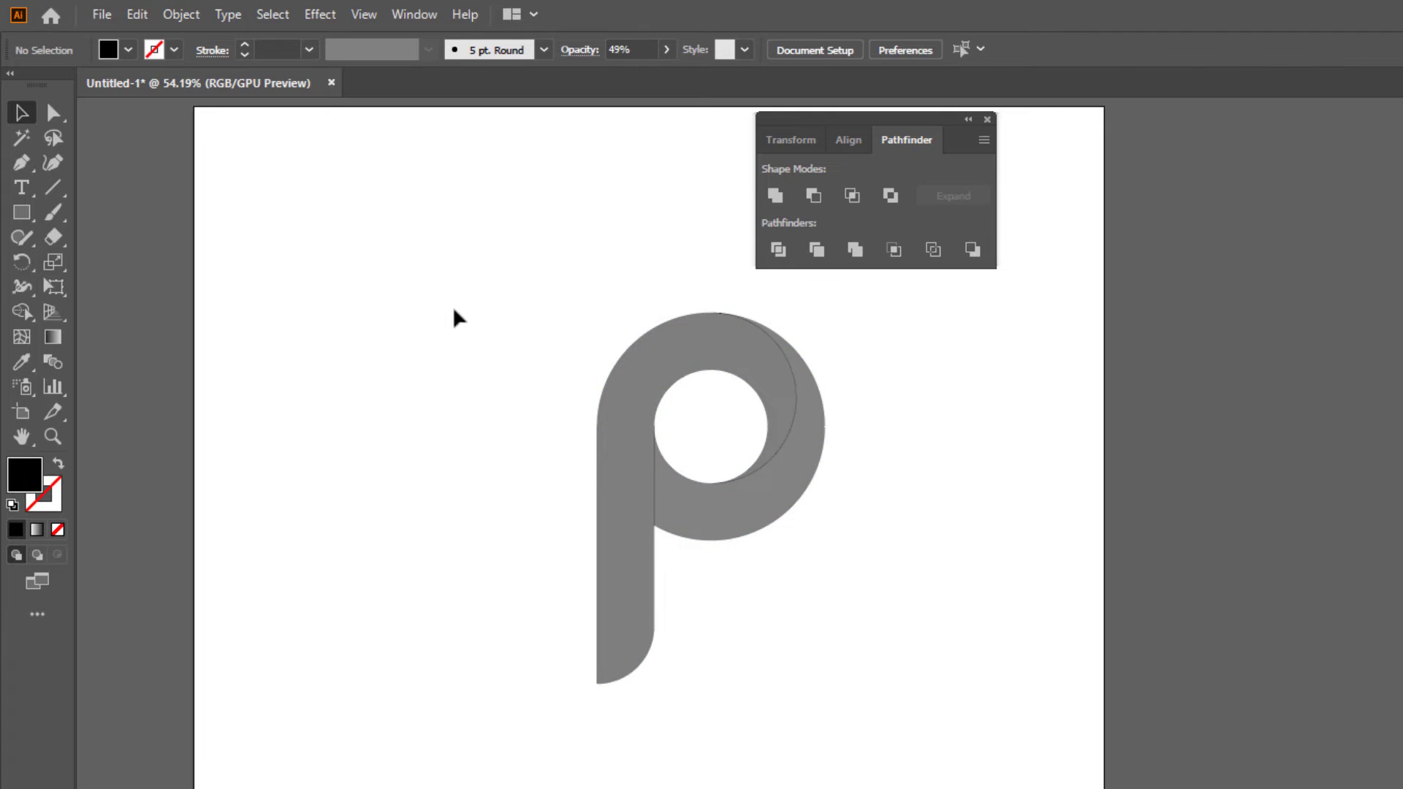
Step: Move the Pathfinder panel off the artwork and fill both parts of the P with a linear gradient from dark red to orange
drag(438, 283, 884, 751)
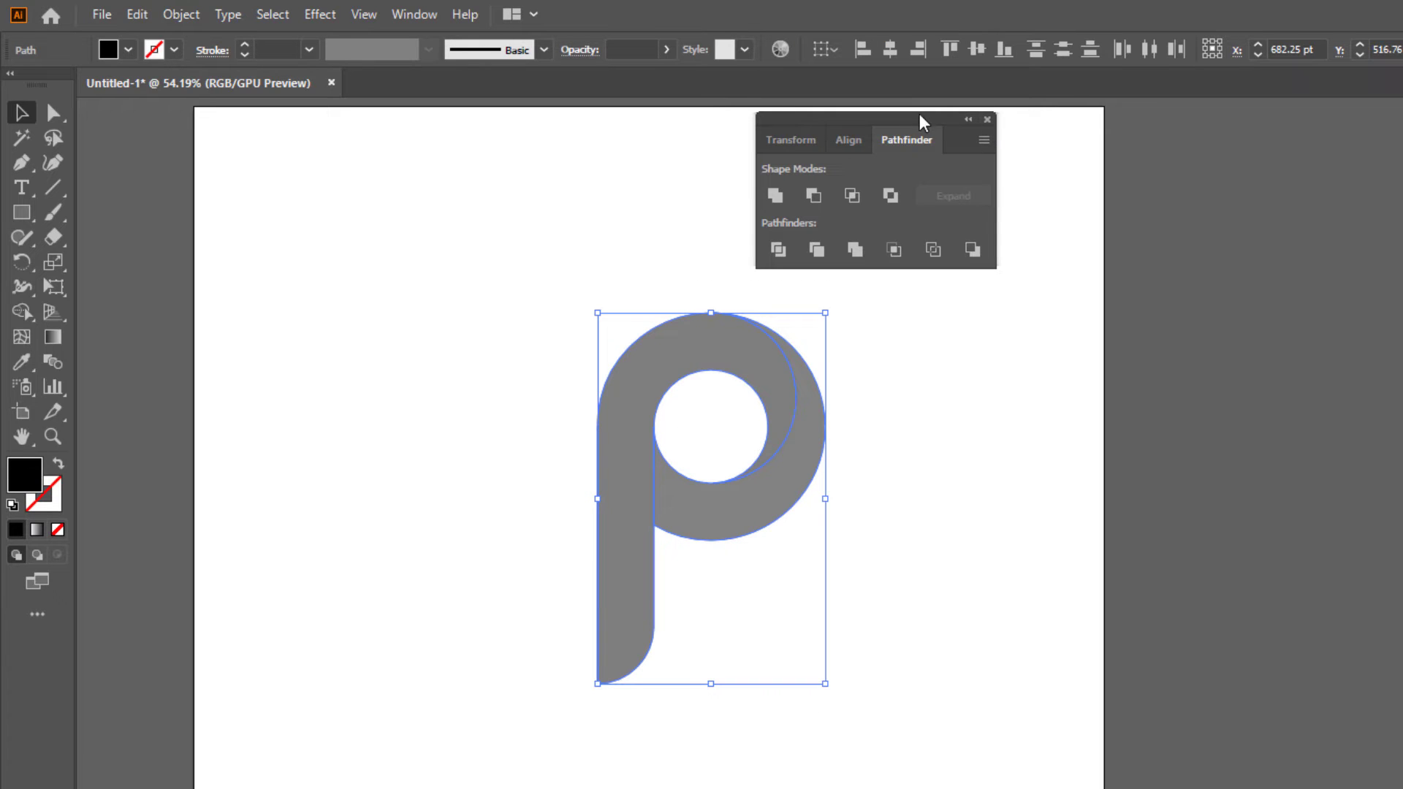
drag(919, 112, 1399, 563)
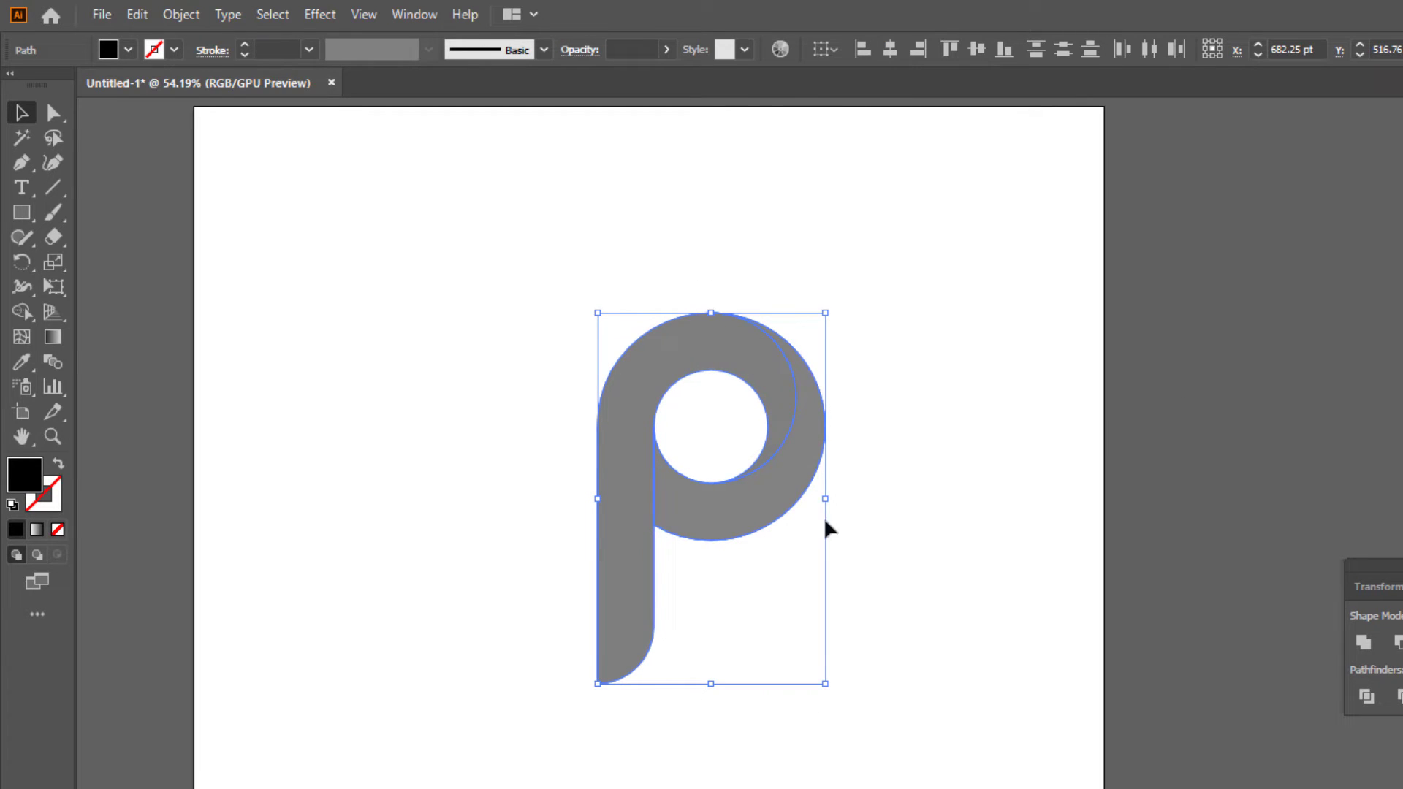
drag(344, 284, 891, 697)
click(1381, 351)
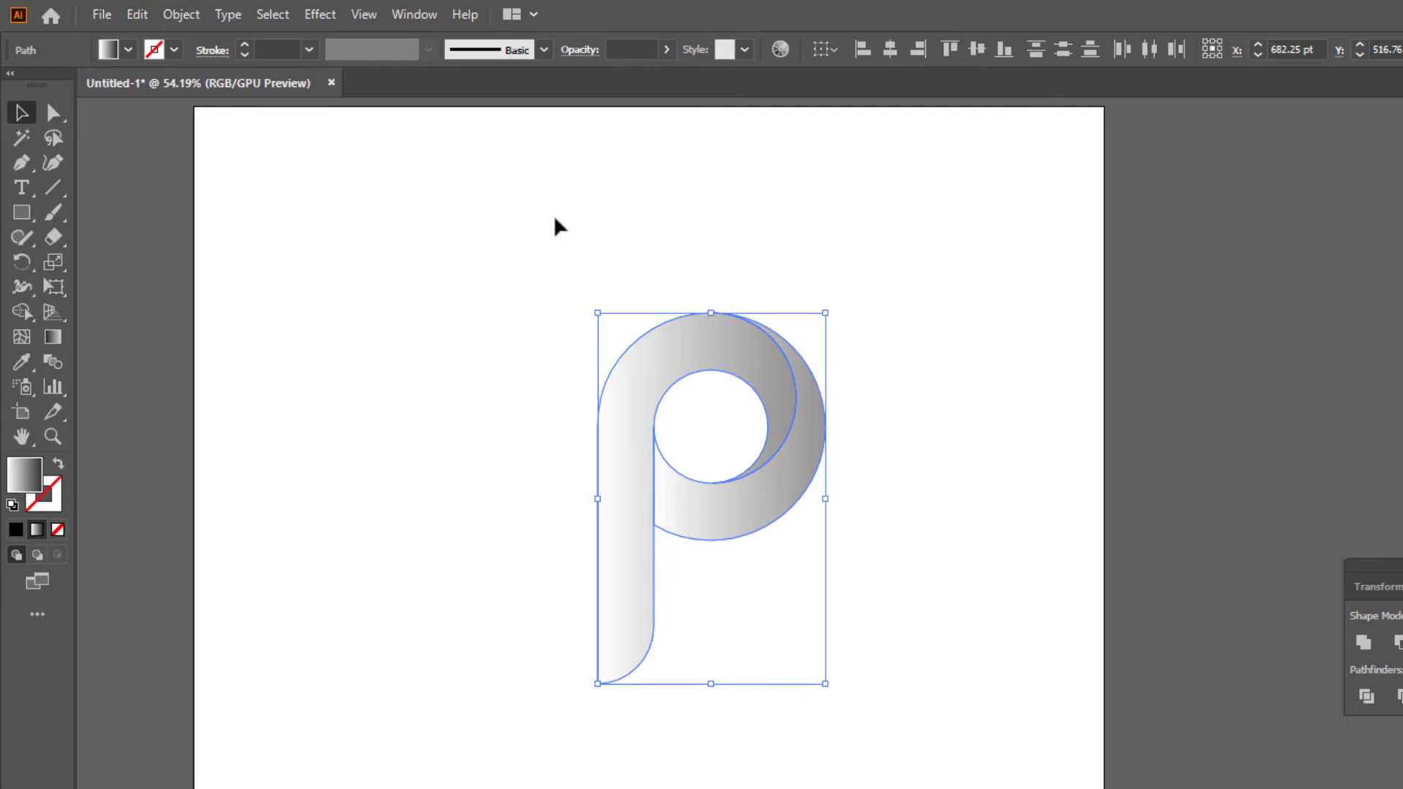
double_click(1402, 443)
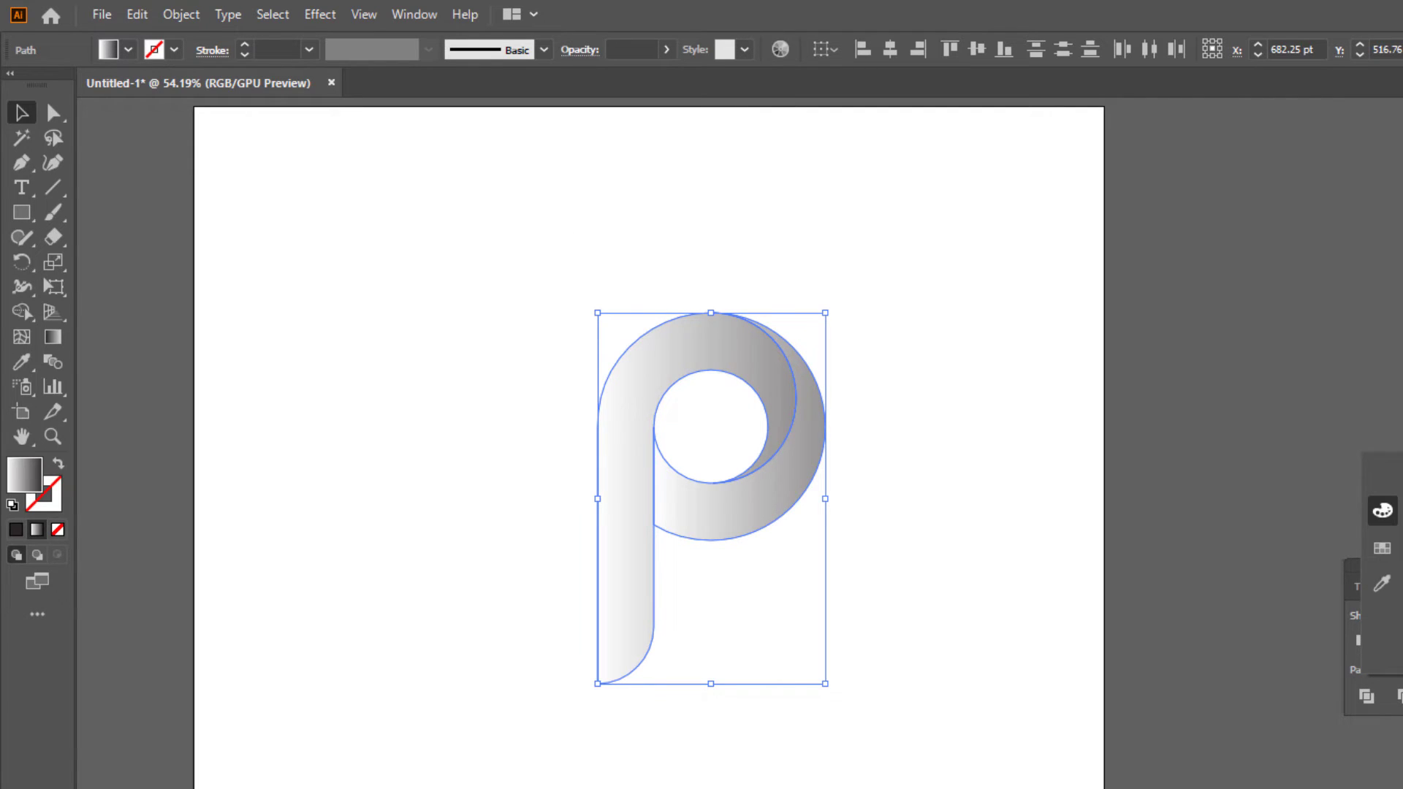
click(1402, 644)
click(1402, 637)
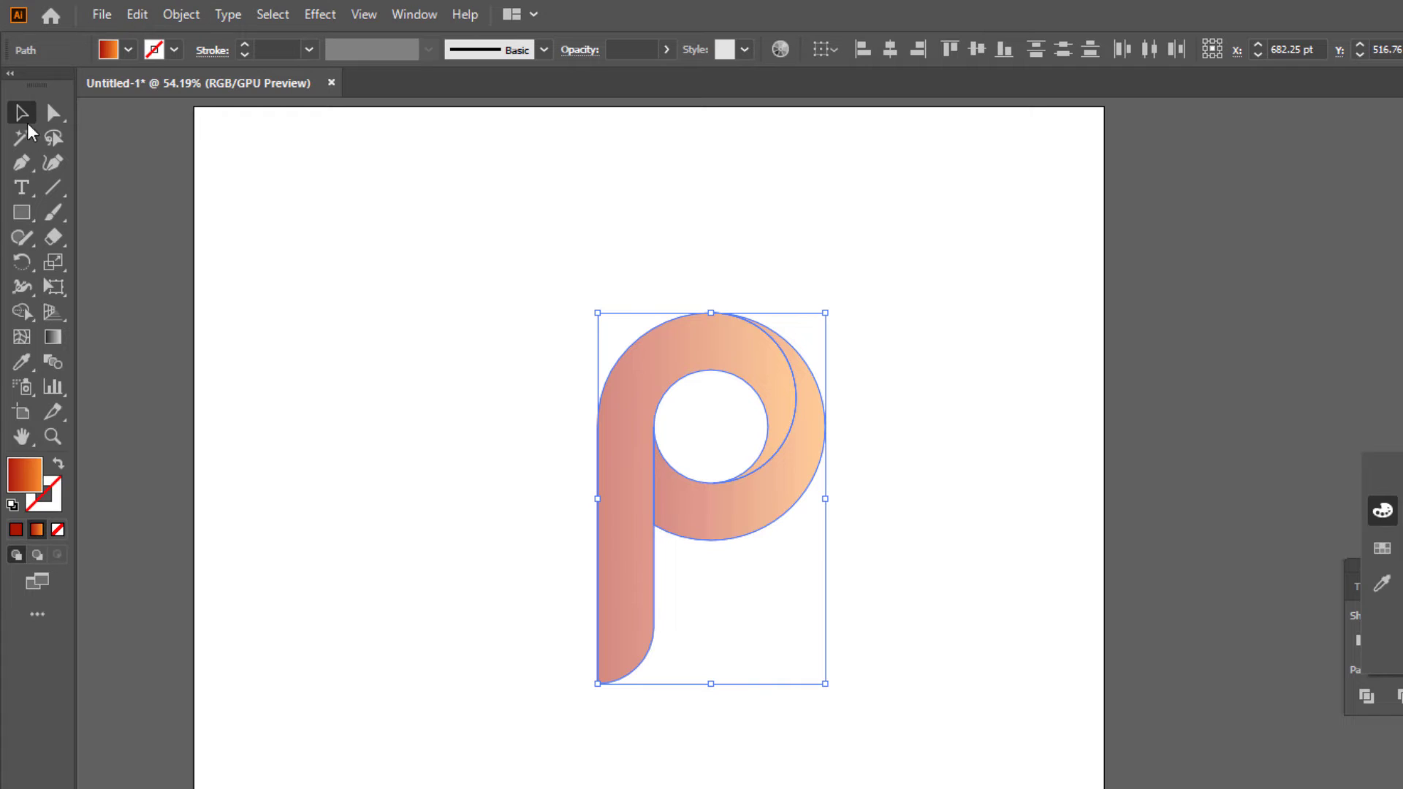
Step: Set the opacity of both parts of the P to 100%
click(21, 115)
drag(341, 228, 804, 687)
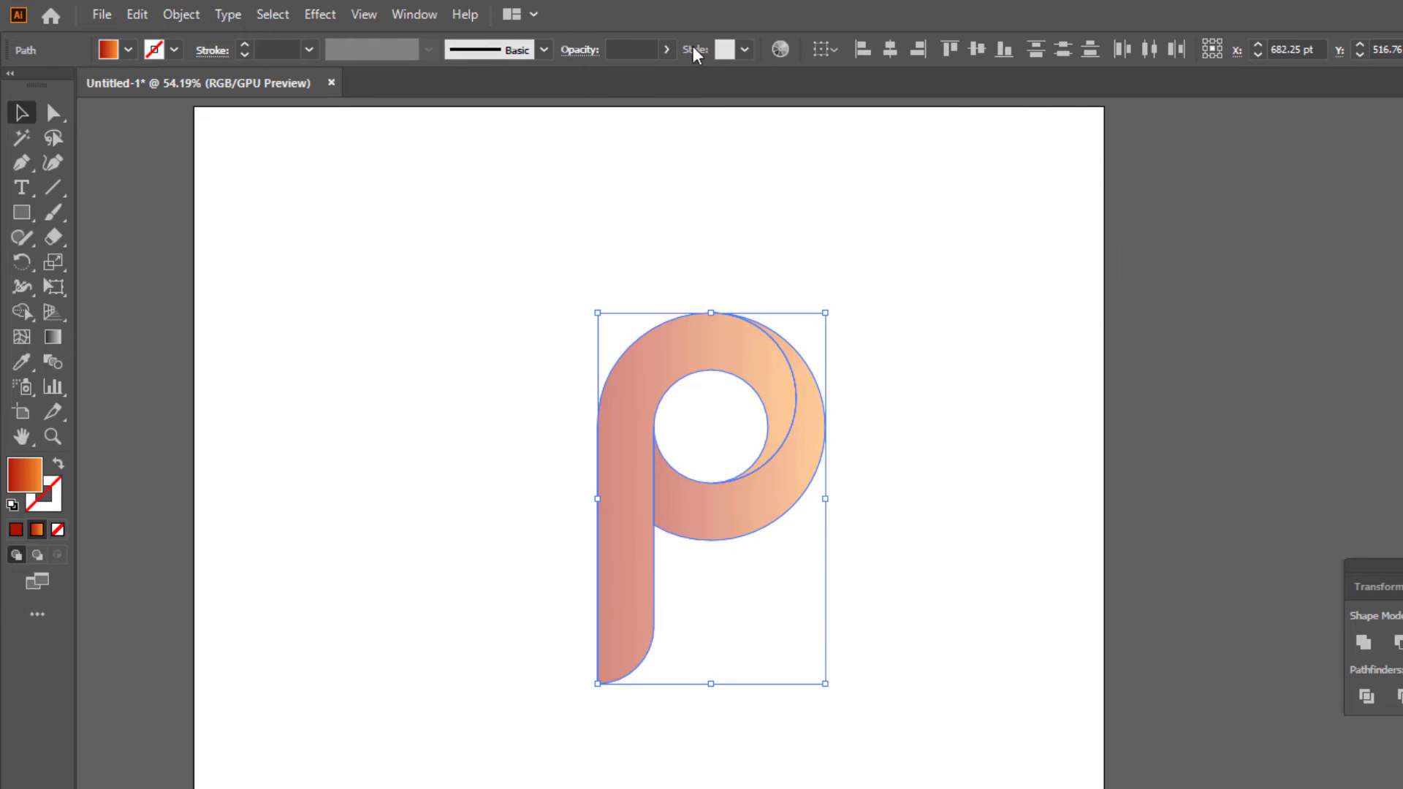
click(663, 46)
drag(625, 73, 733, 92)
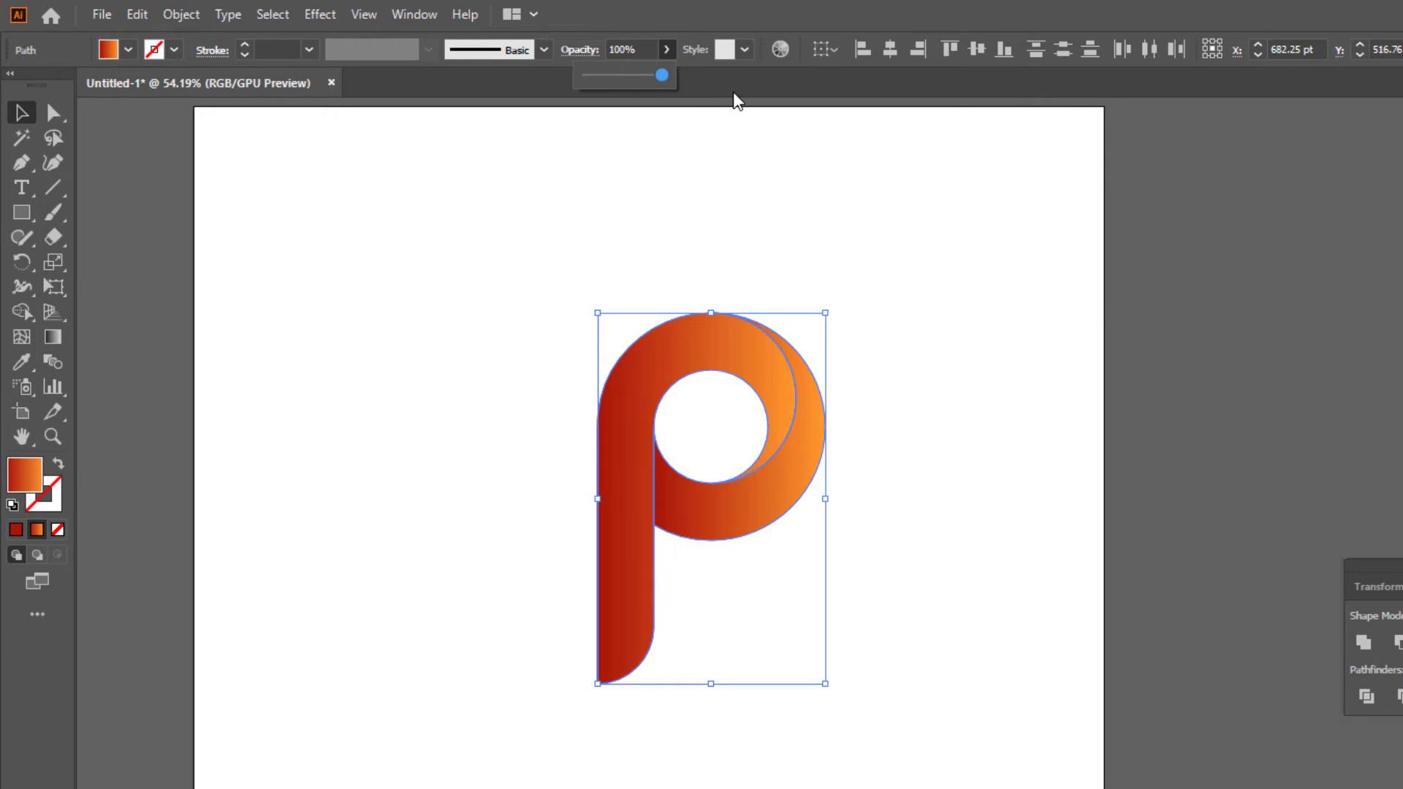
click(532, 340)
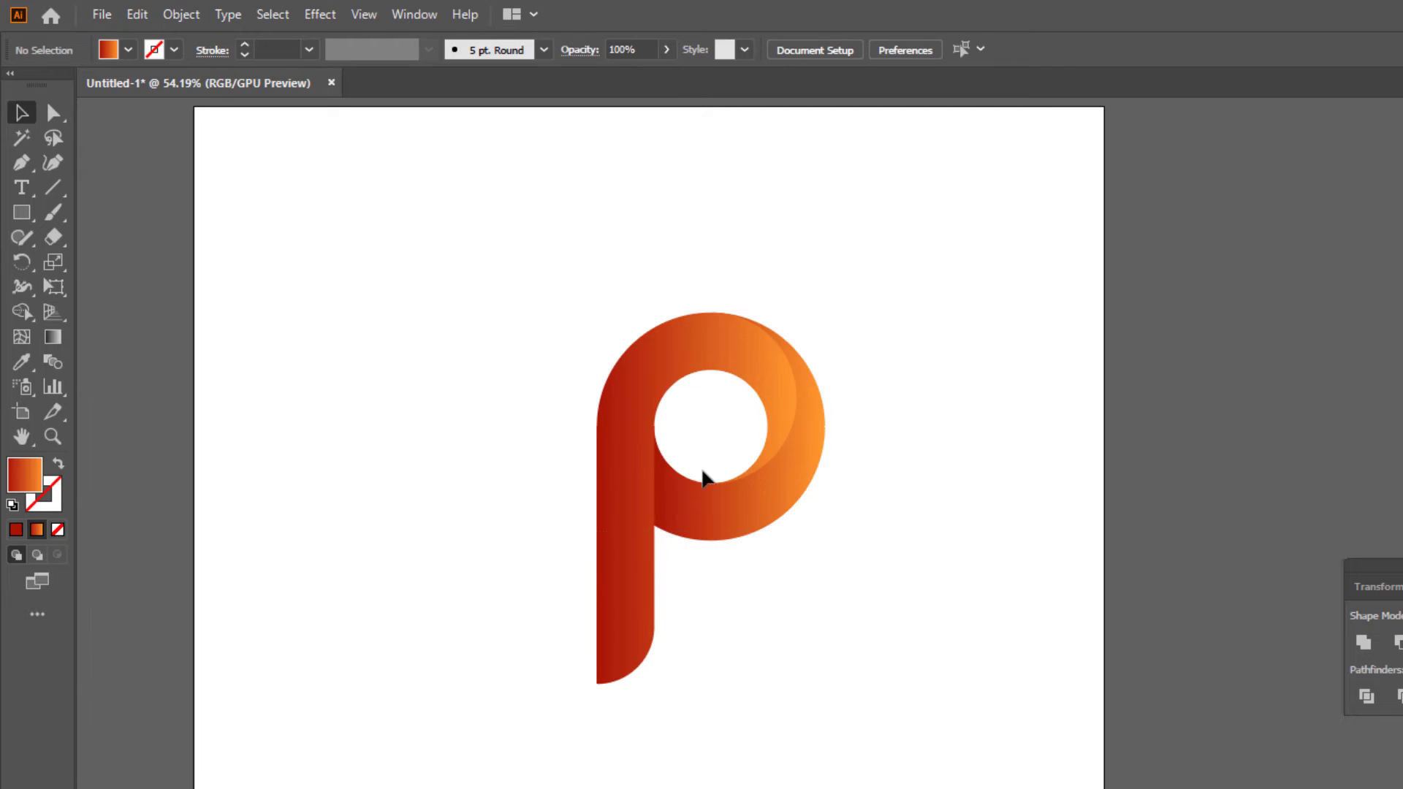
Step: Redirect the lower ring segment's gradient diagonally, with dark red at the lower left and orange at the upper right
drag(457, 289, 936, 720)
click(768, 538)
click(754, 497)
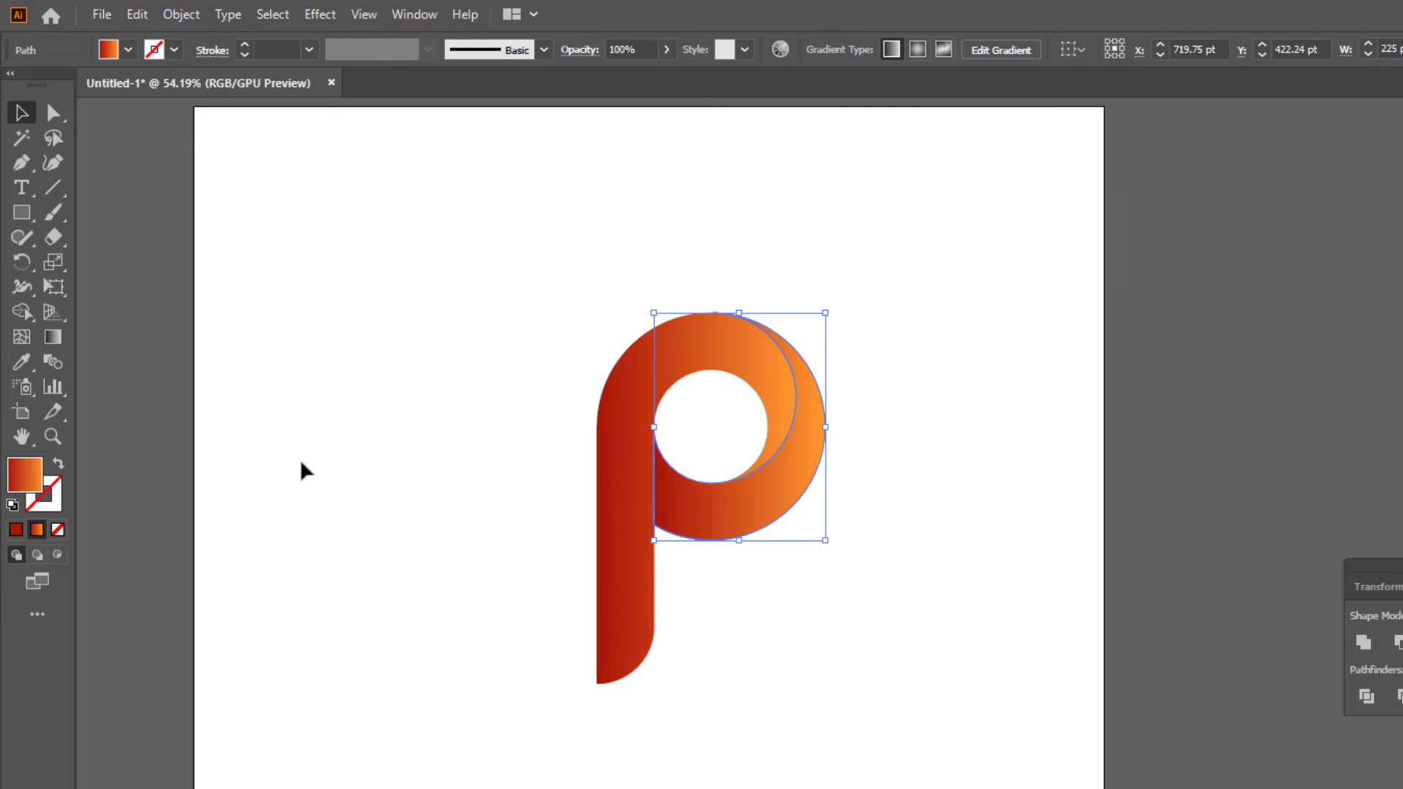
click(52, 337)
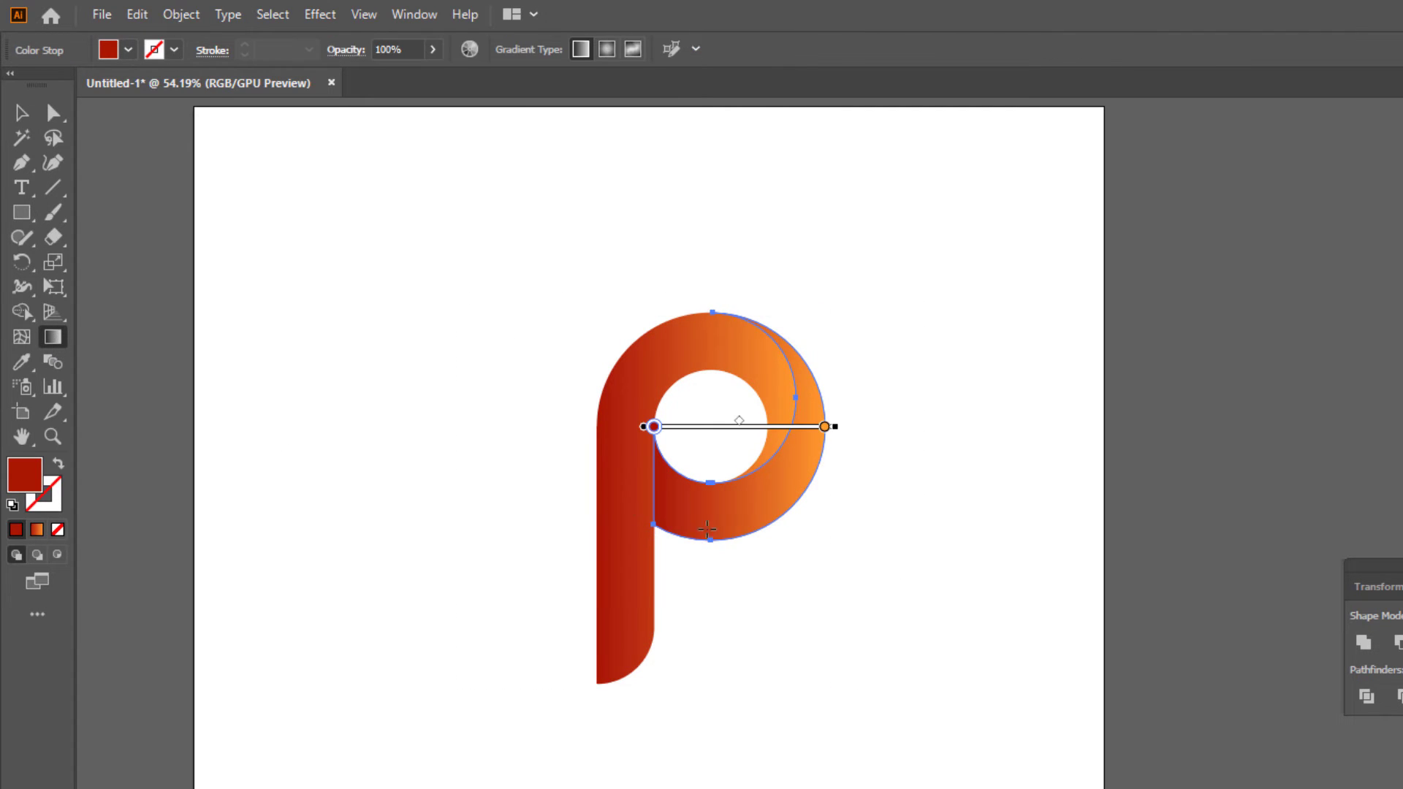
drag(618, 510, 904, 520)
mouse_move(865, 446)
mouse_down()
mouse_move(588, 542)
mouse_move(840, 441)
mouse_move(856, 410)
mouse_up()
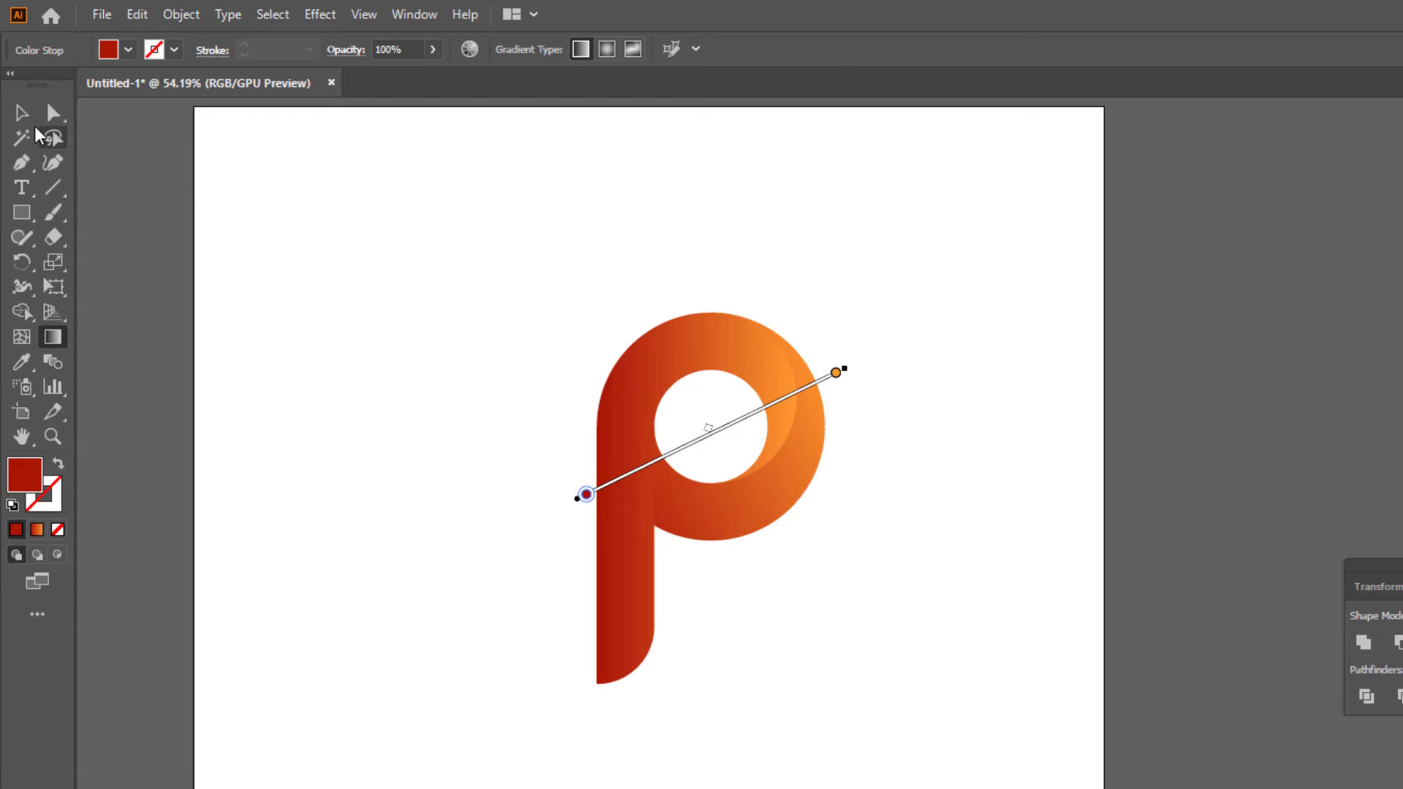
Step: Reverse the gradient of the stem-and-loop part horizontally, with orange on the stem and dark red at the loop's right side
key(v)
click(749, 358)
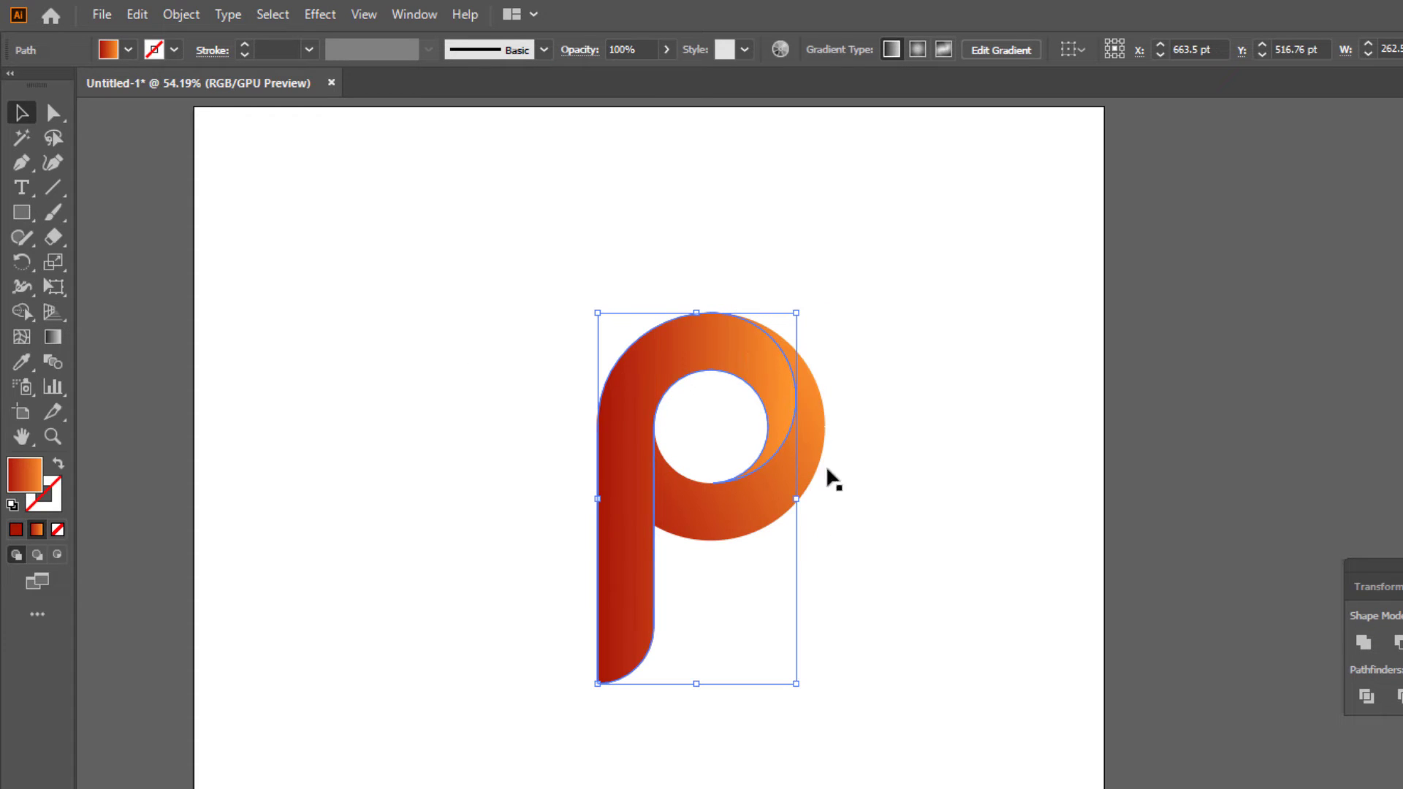
click(52, 337)
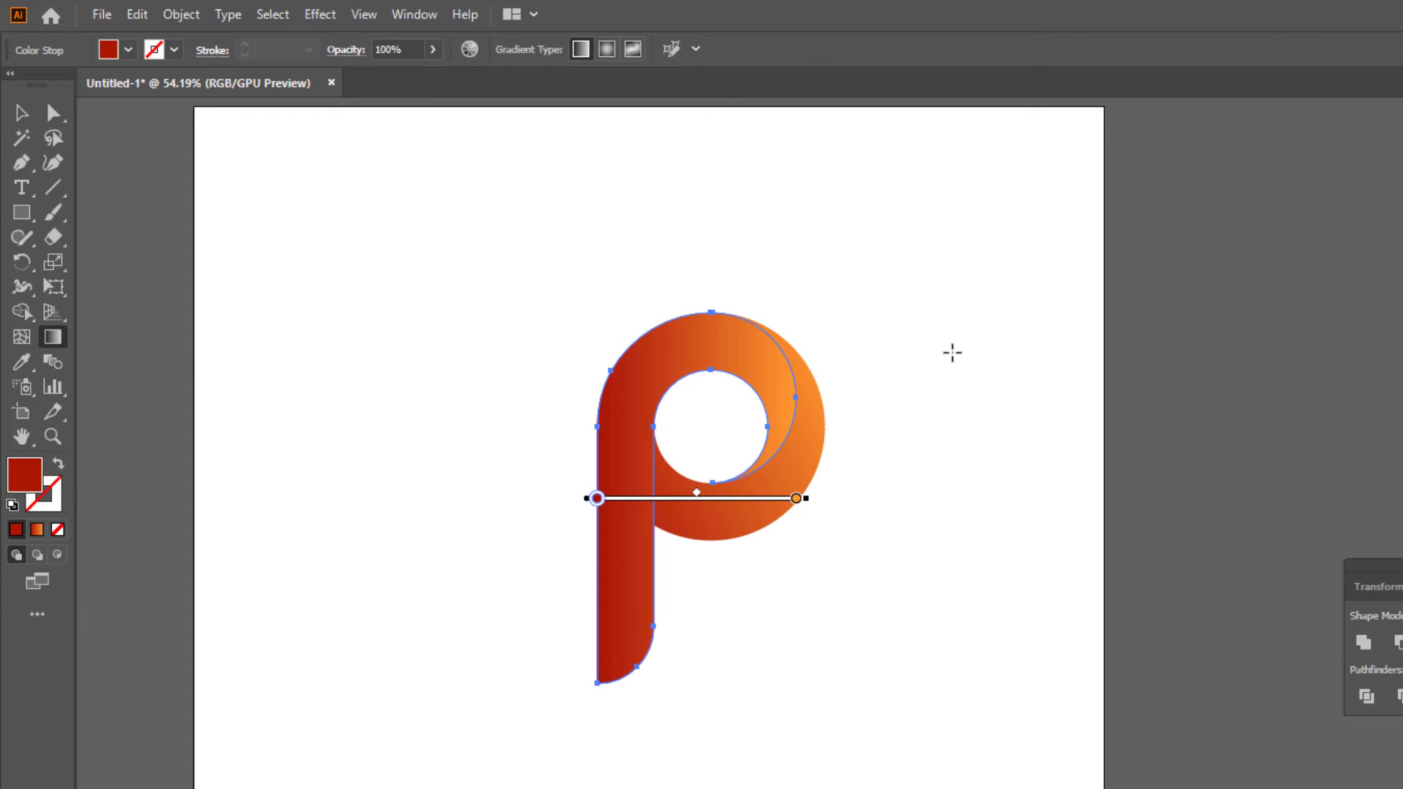
drag(855, 310, 544, 584)
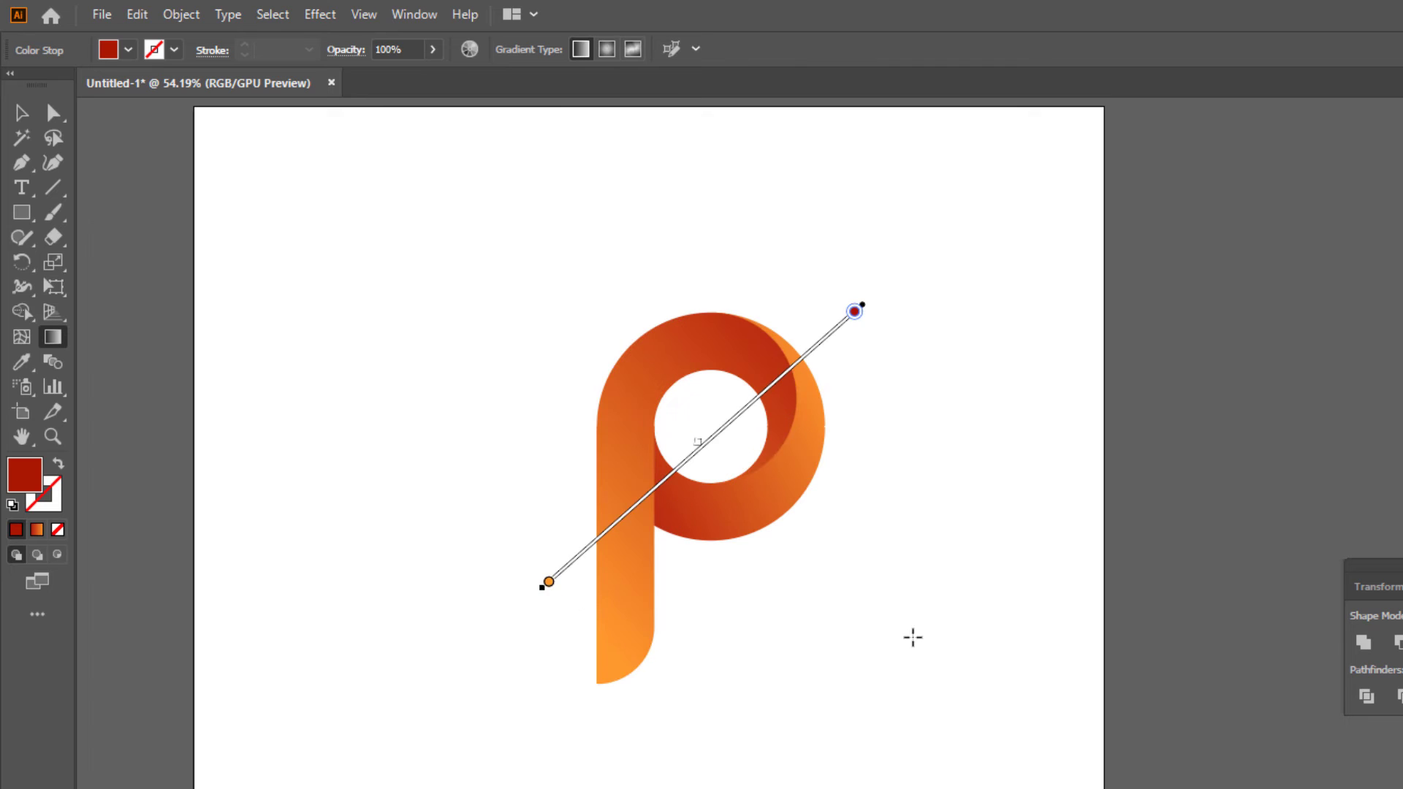
mouse_move(833, 503)
mouse_down()
mouse_move(752, 454)
mouse_move(538, 407)
mouse_up()
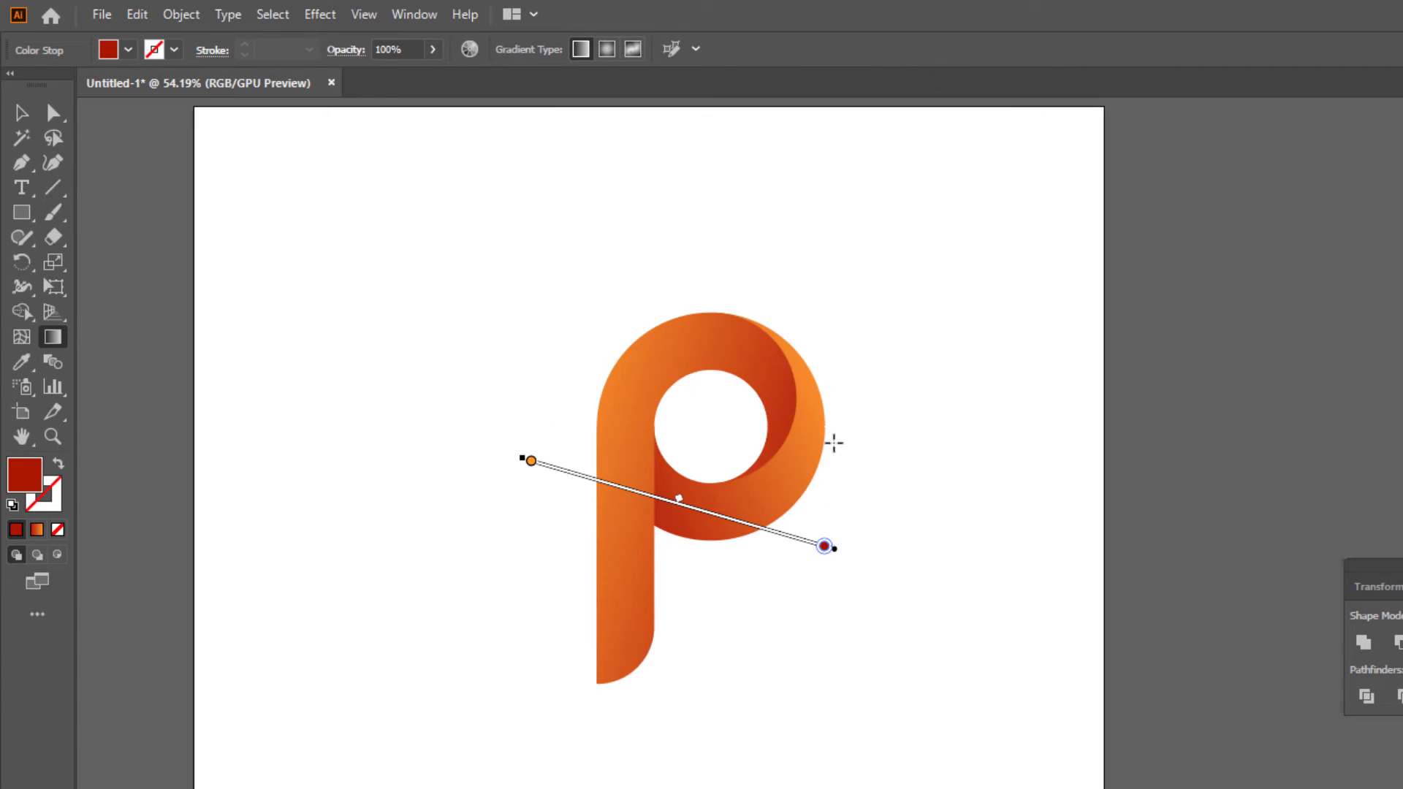
mouse_move(633, 423)
mouse_down()
mouse_move(857, 448)
mouse_move(639, 423)
mouse_up()
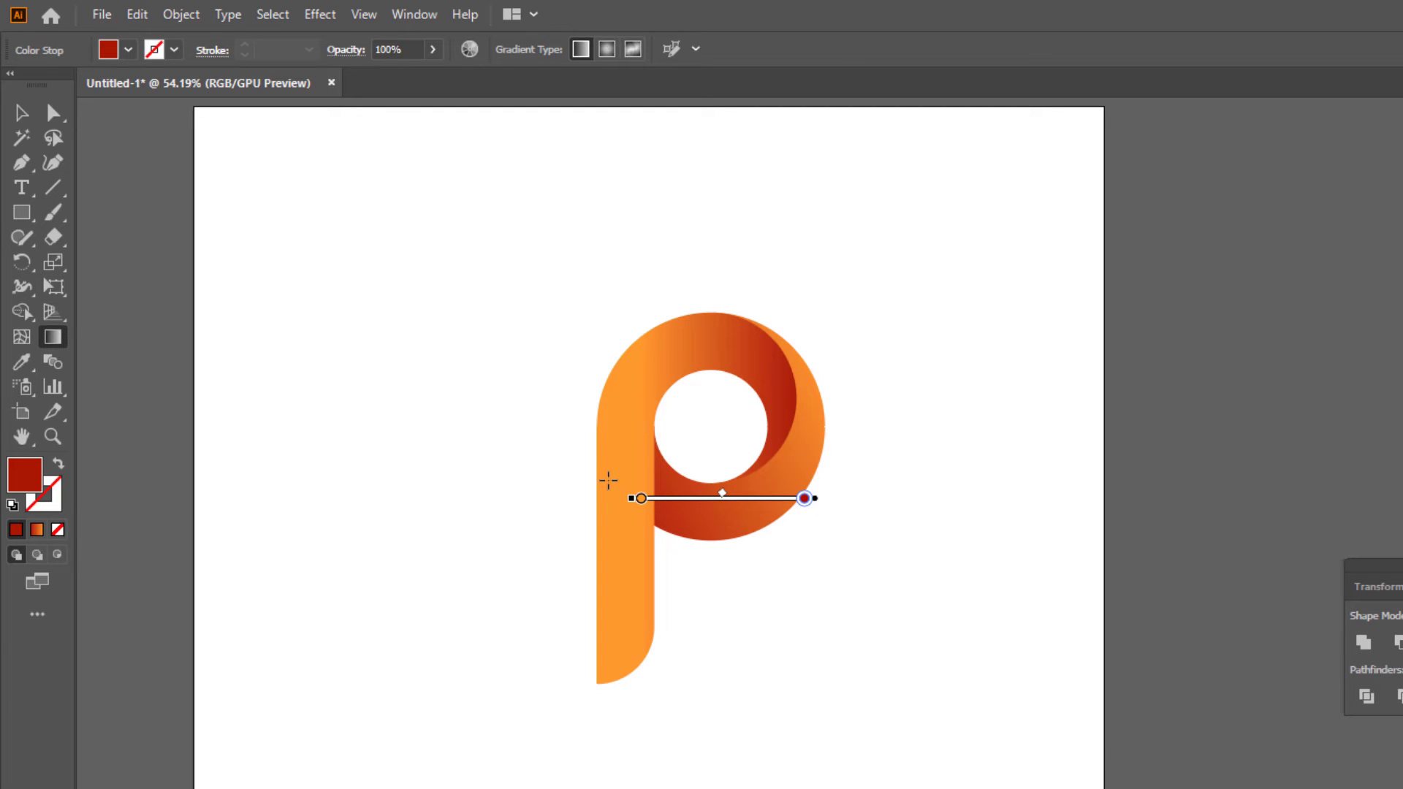
key(v)
click(805, 574)
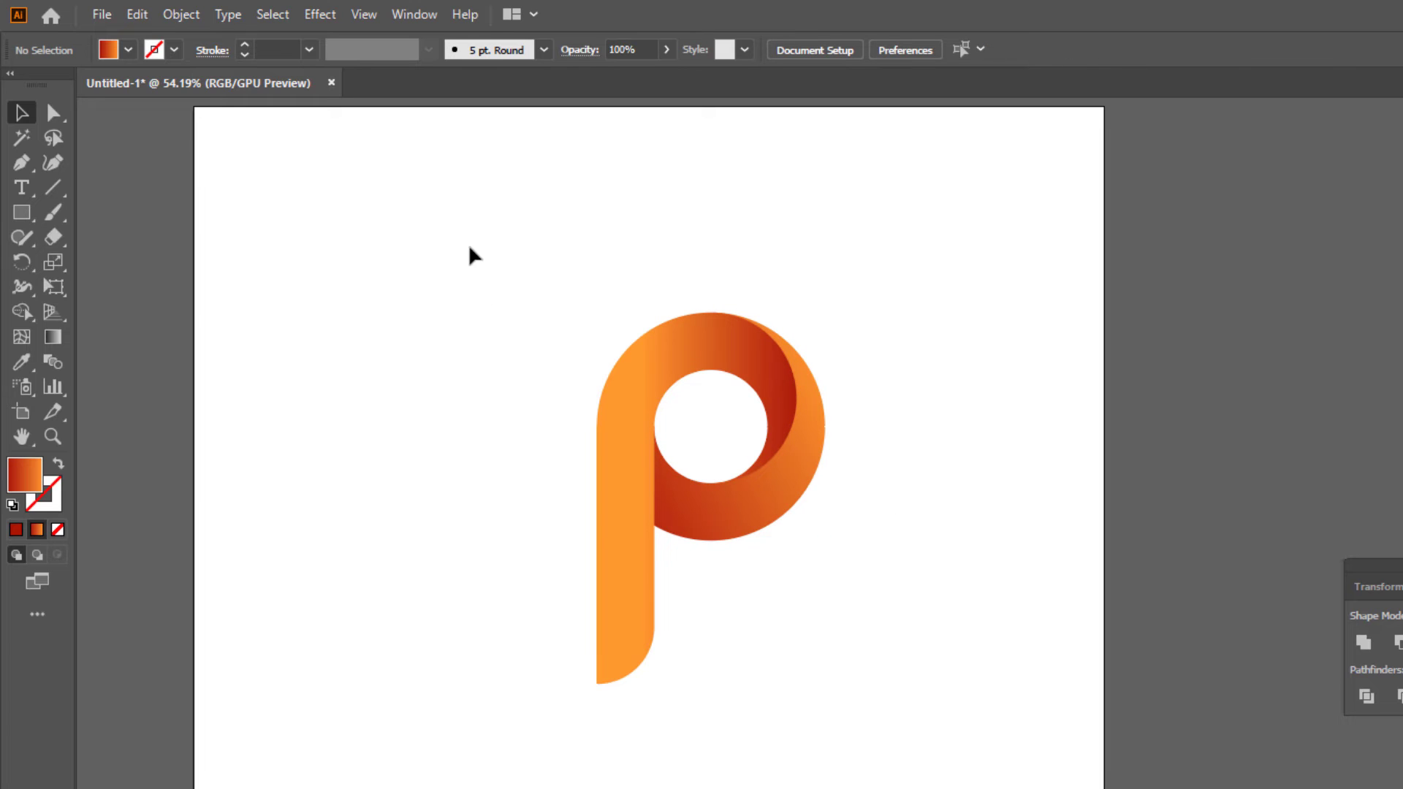
drag(469, 247, 979, 711)
click(979, 711)
drag(434, 235, 912, 715)
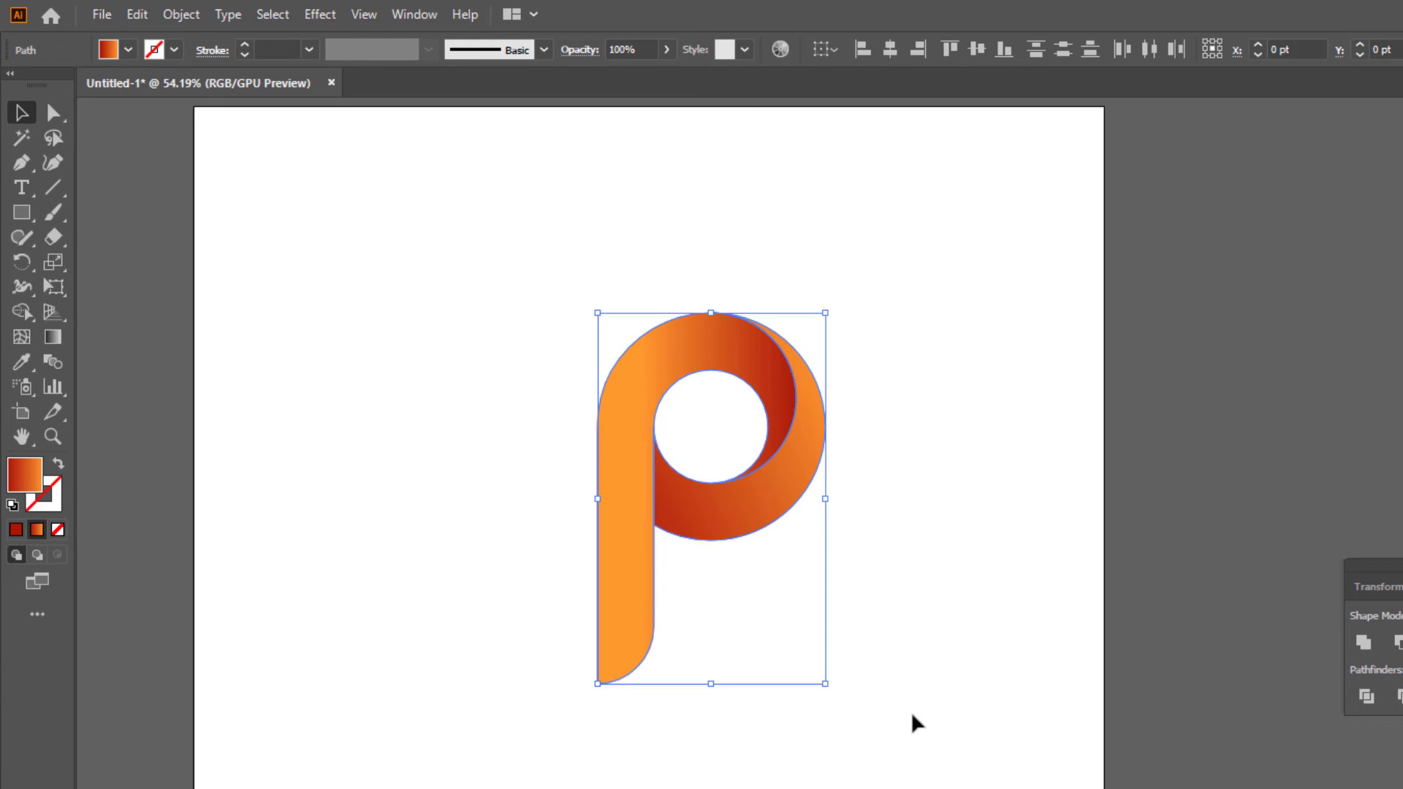
click(922, 715)
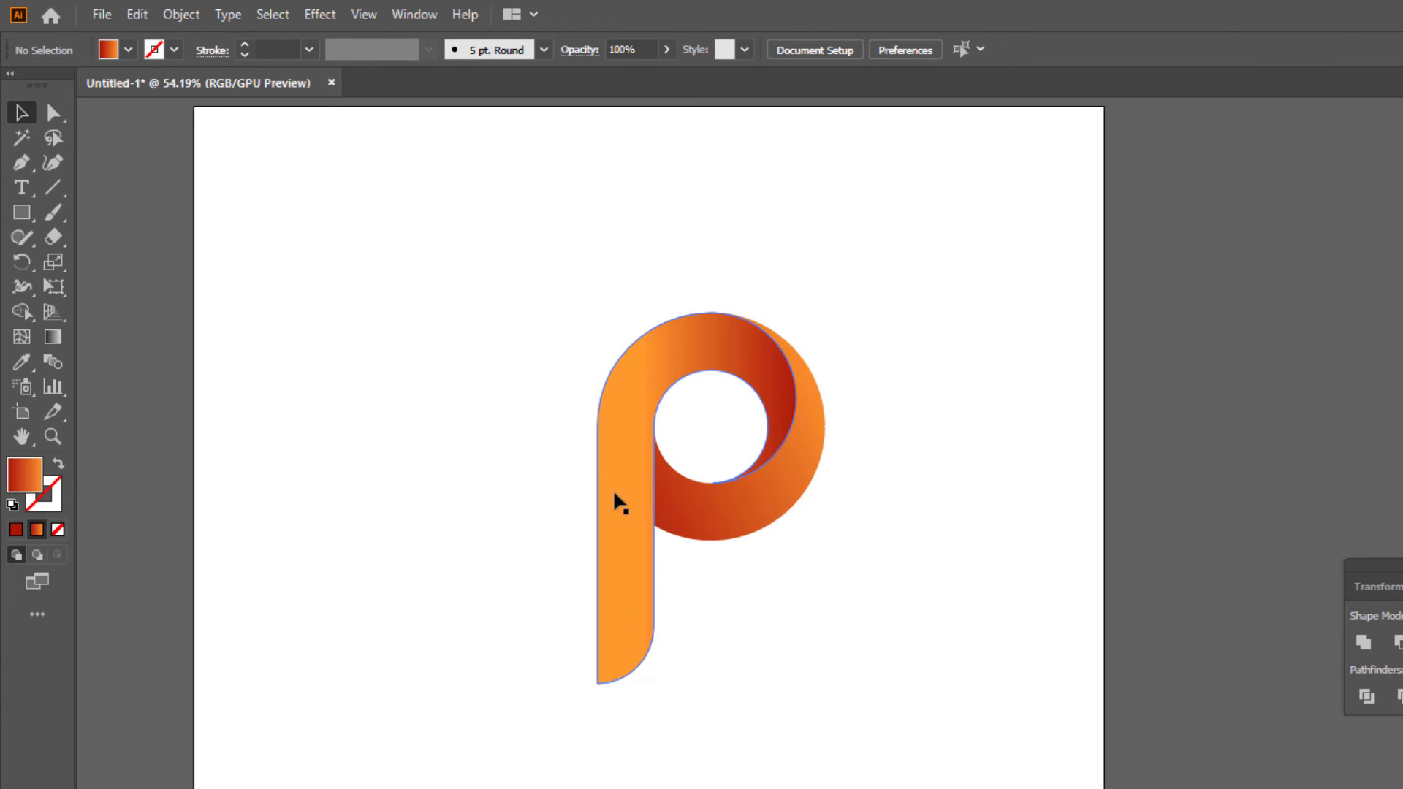
Step: Draw a background rectangle about 1016 by 1060 pt over the P and give it a near-black solid fill
click(21, 212)
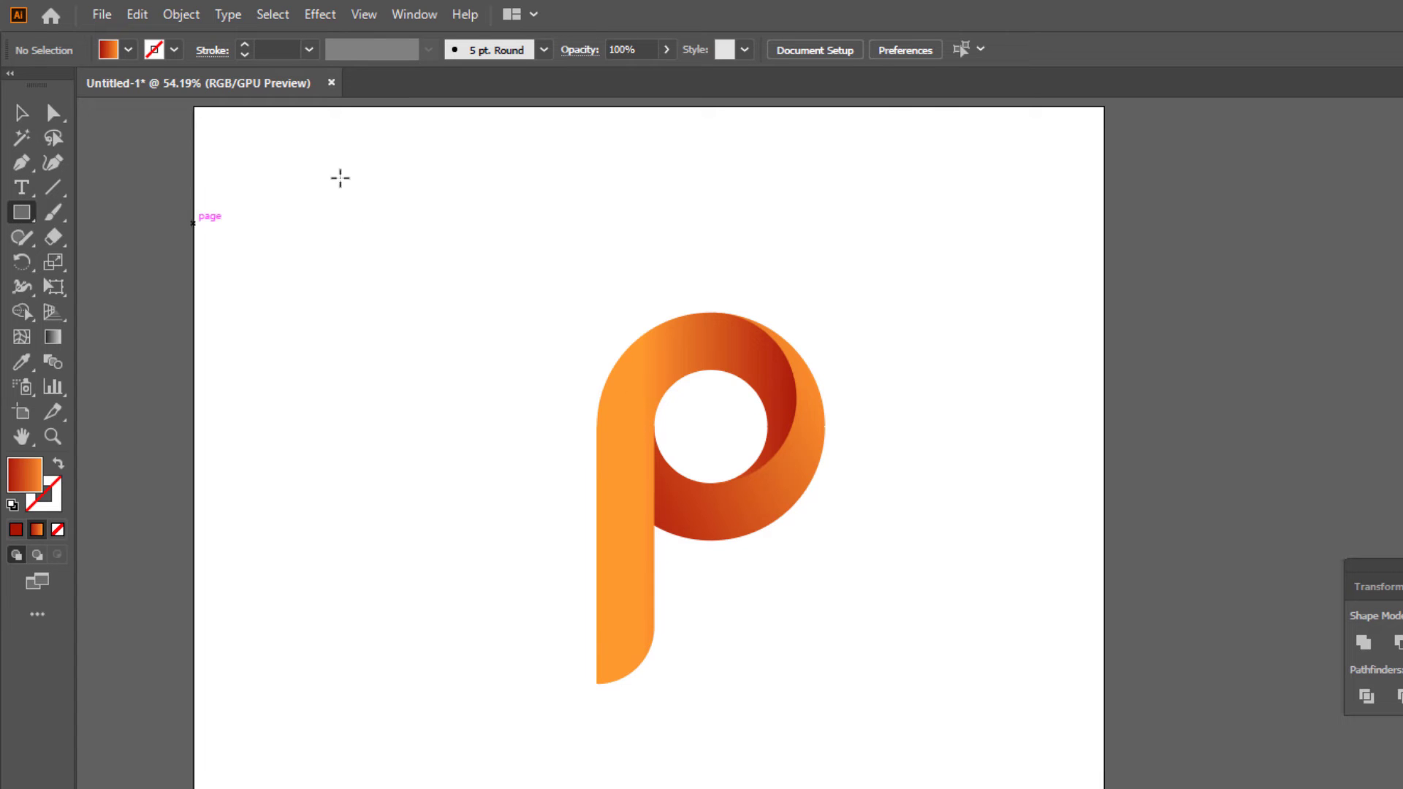
drag(250, 144, 1021, 788)
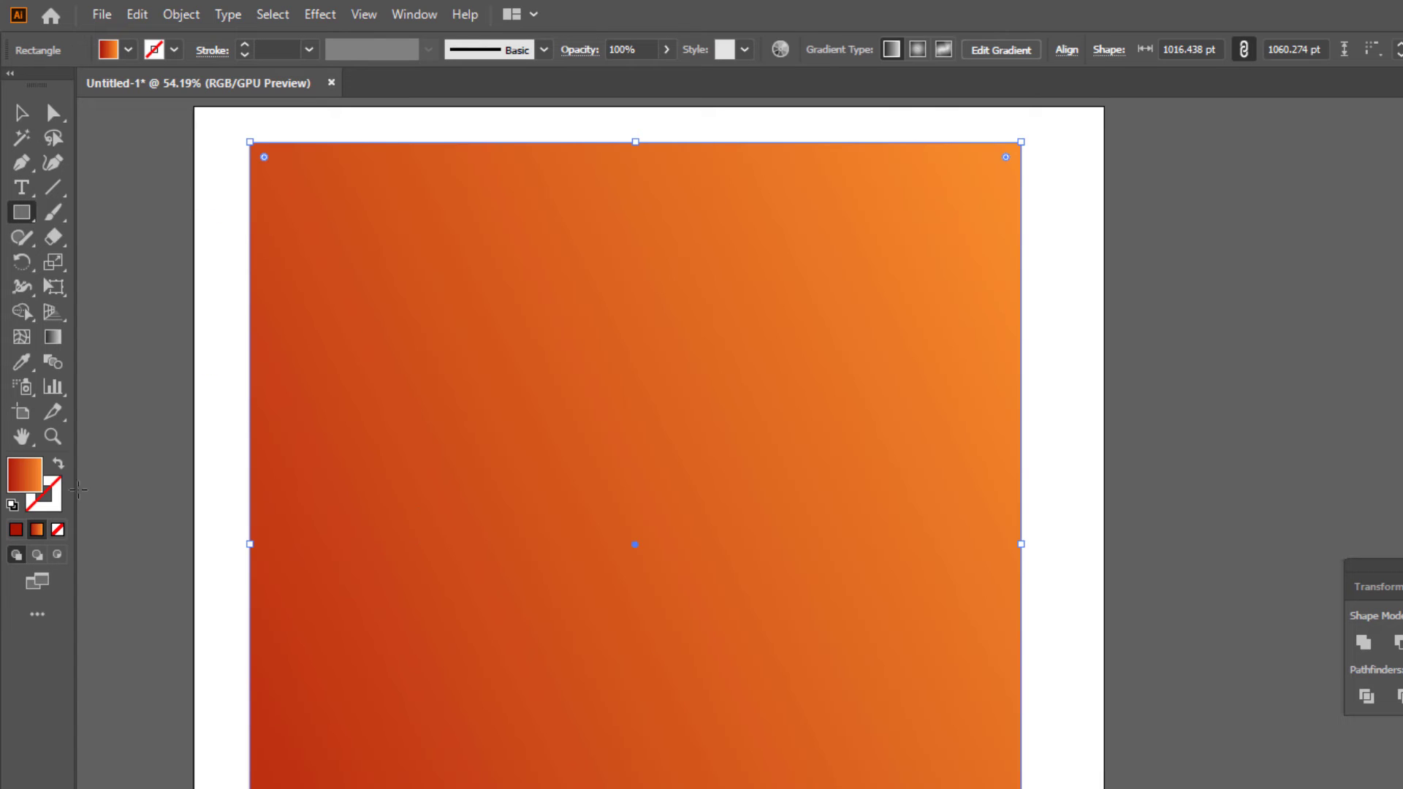
click(58, 529)
double_click(24, 475)
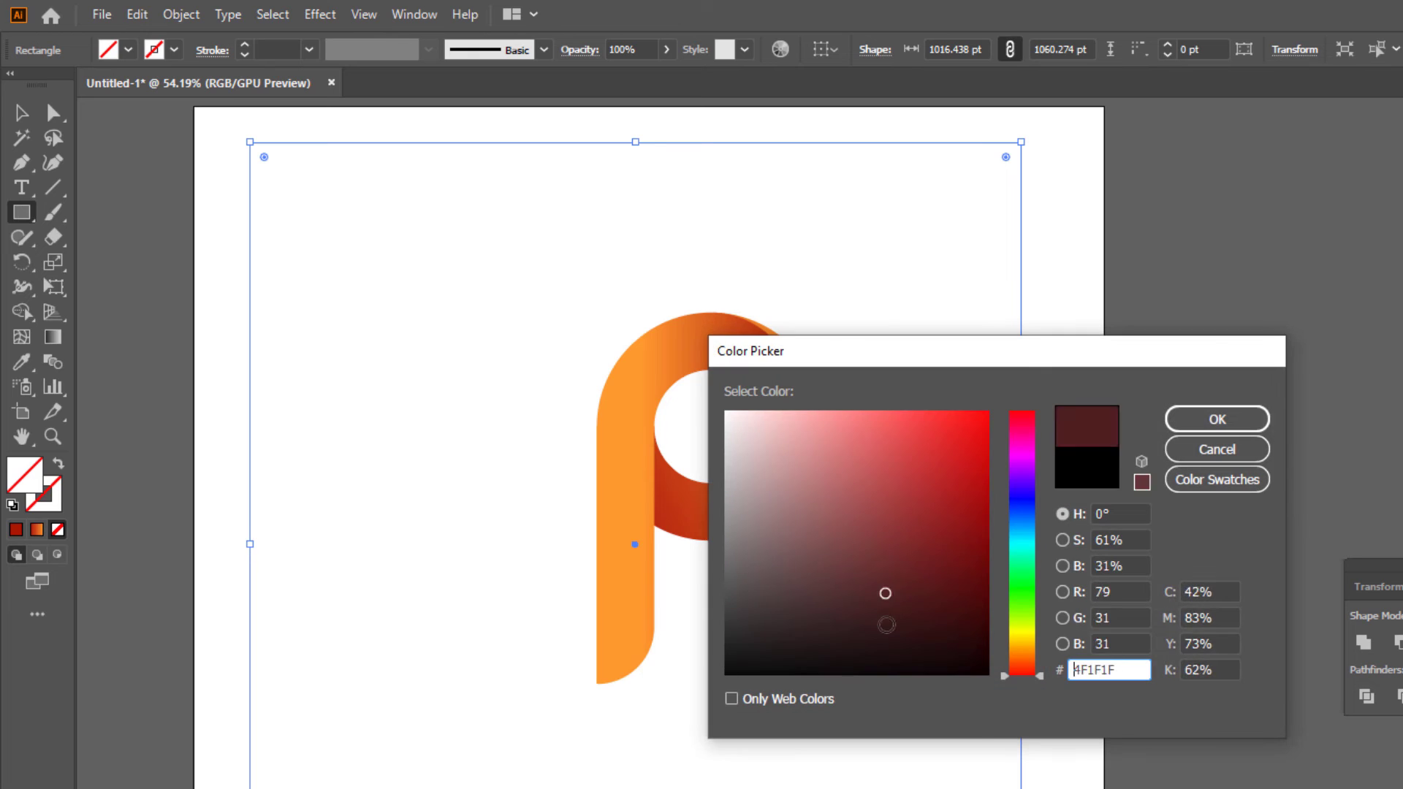
key(ctrl+v)
click(1217, 419)
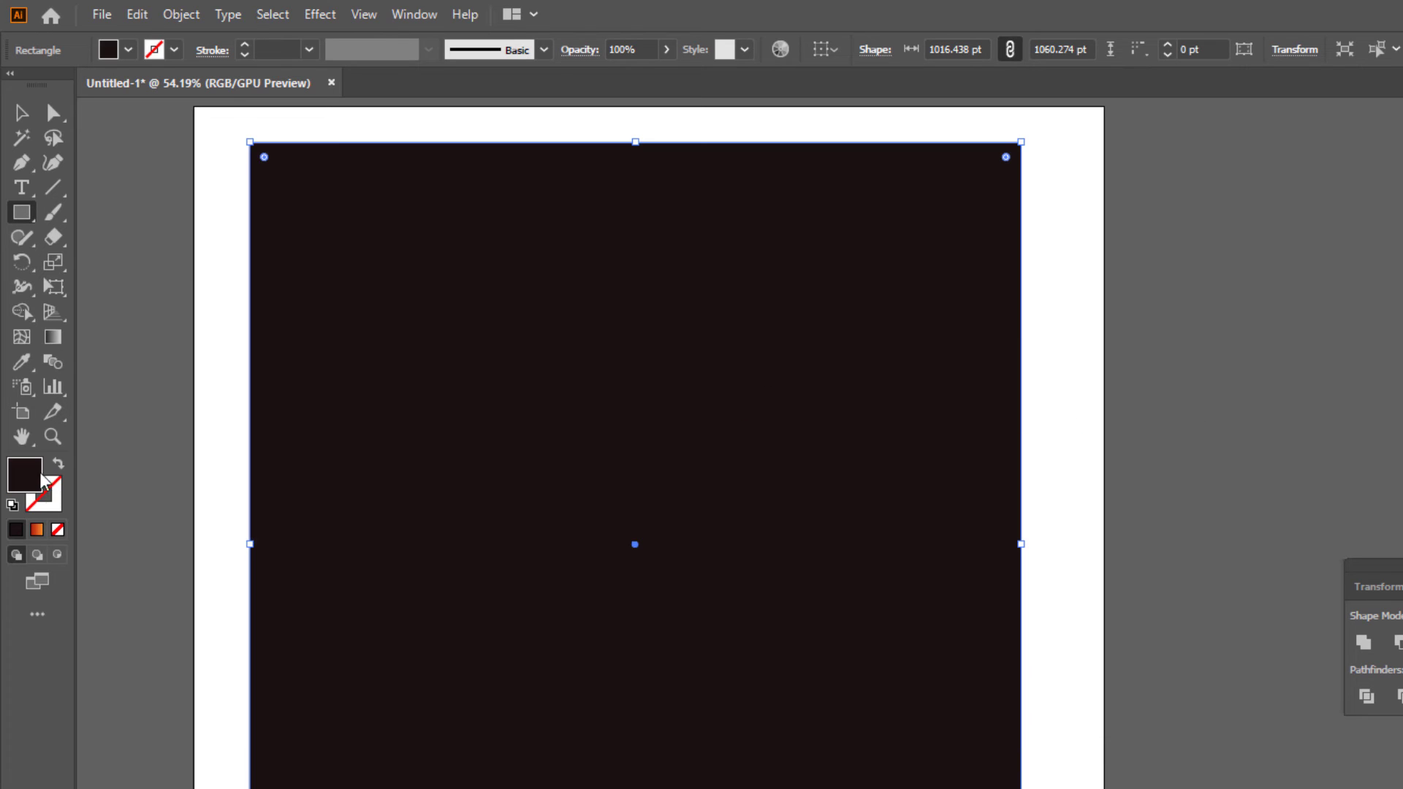
Step: Set the background rectangle's fill to pure black, 000000
click(127, 49)
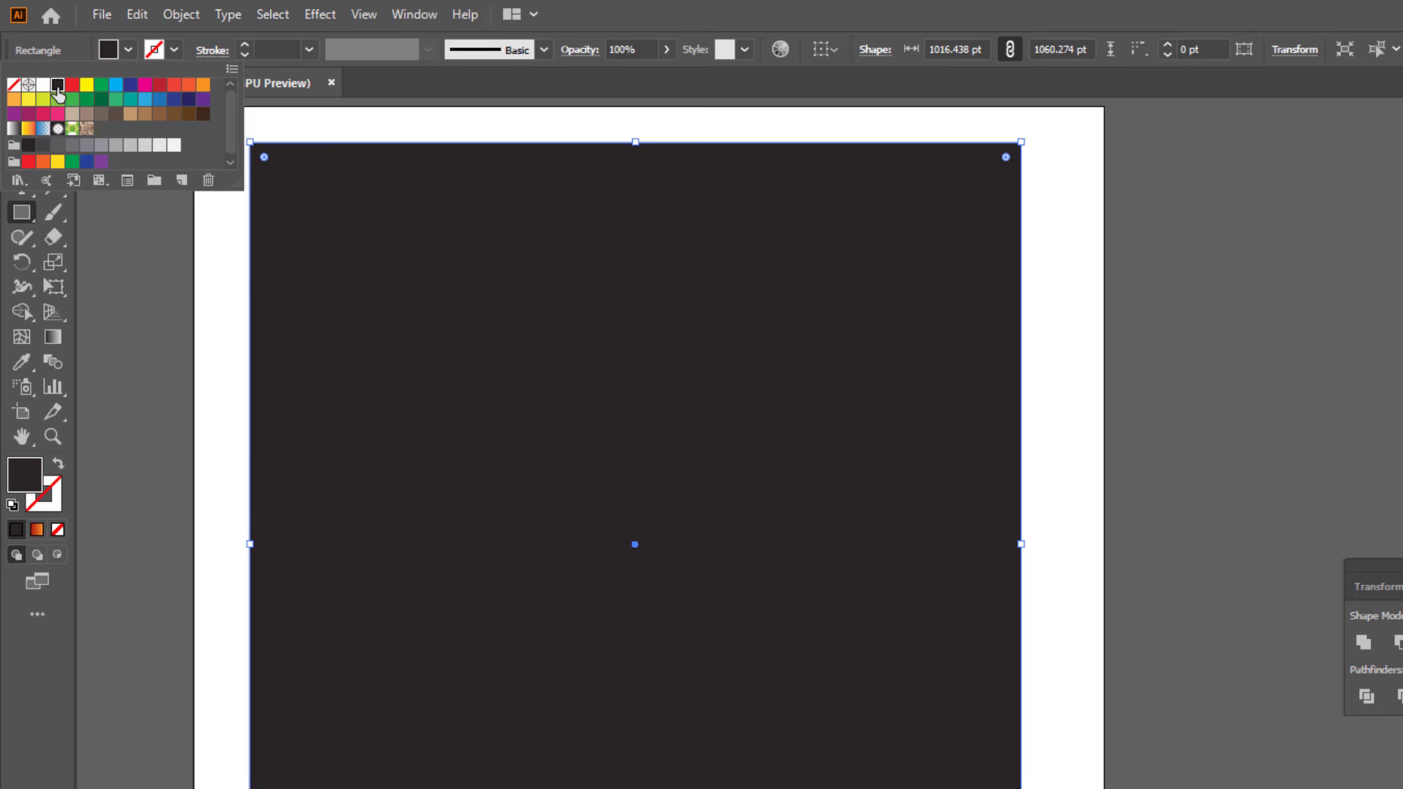
click(57, 84)
double_click(27, 474)
text(000000)
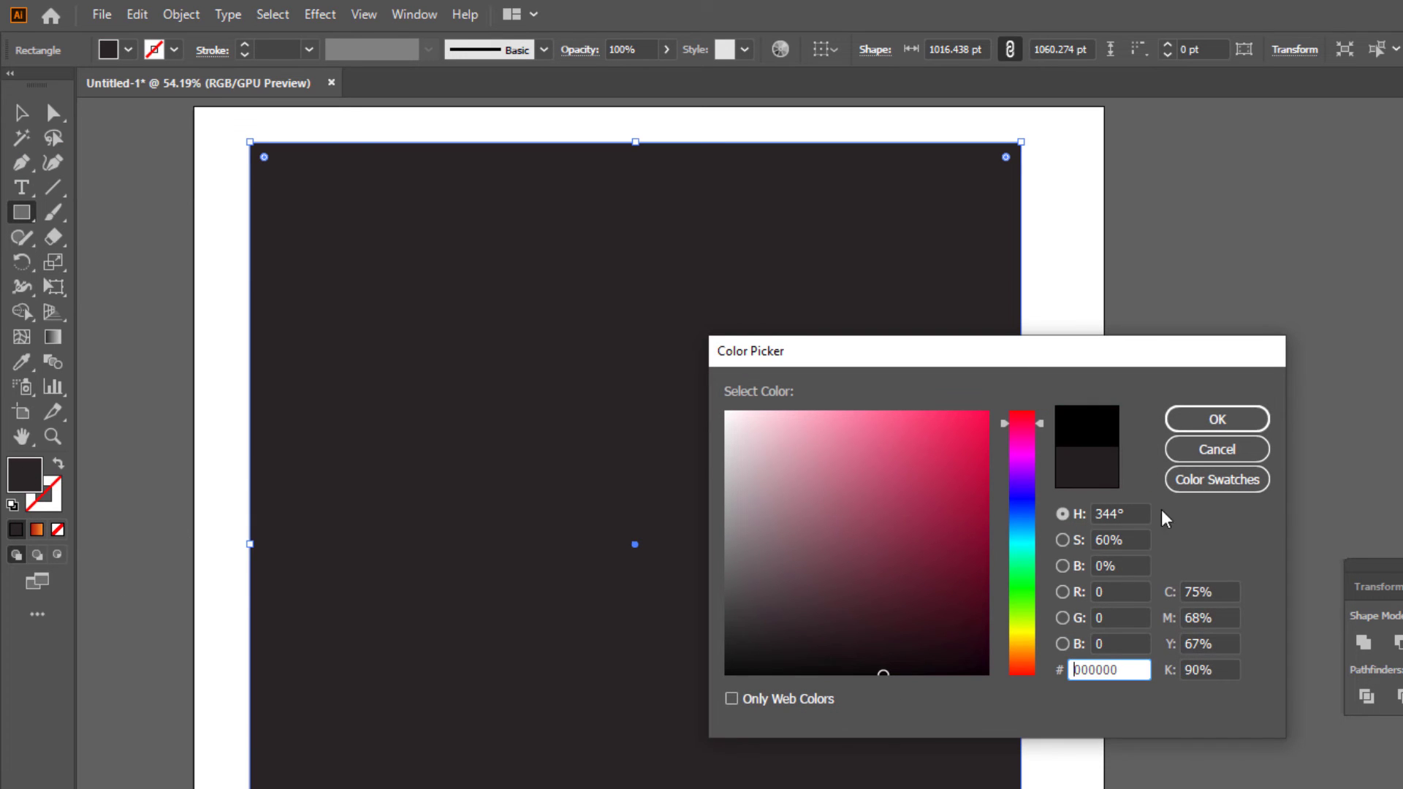
click(1216, 419)
Step: Send the black rectangle to the back, behind the P, and deselect it
click(21, 112)
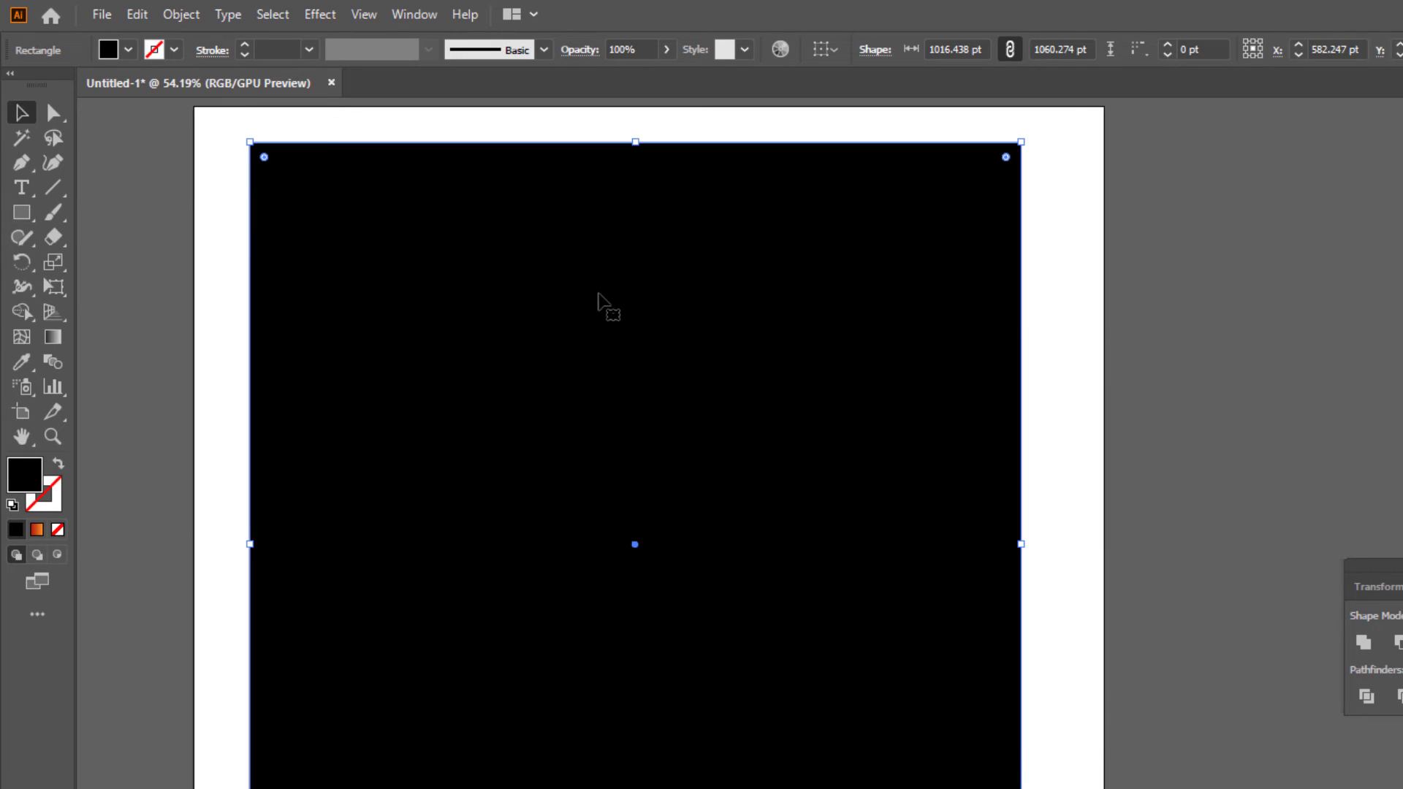
right_click(598, 293)
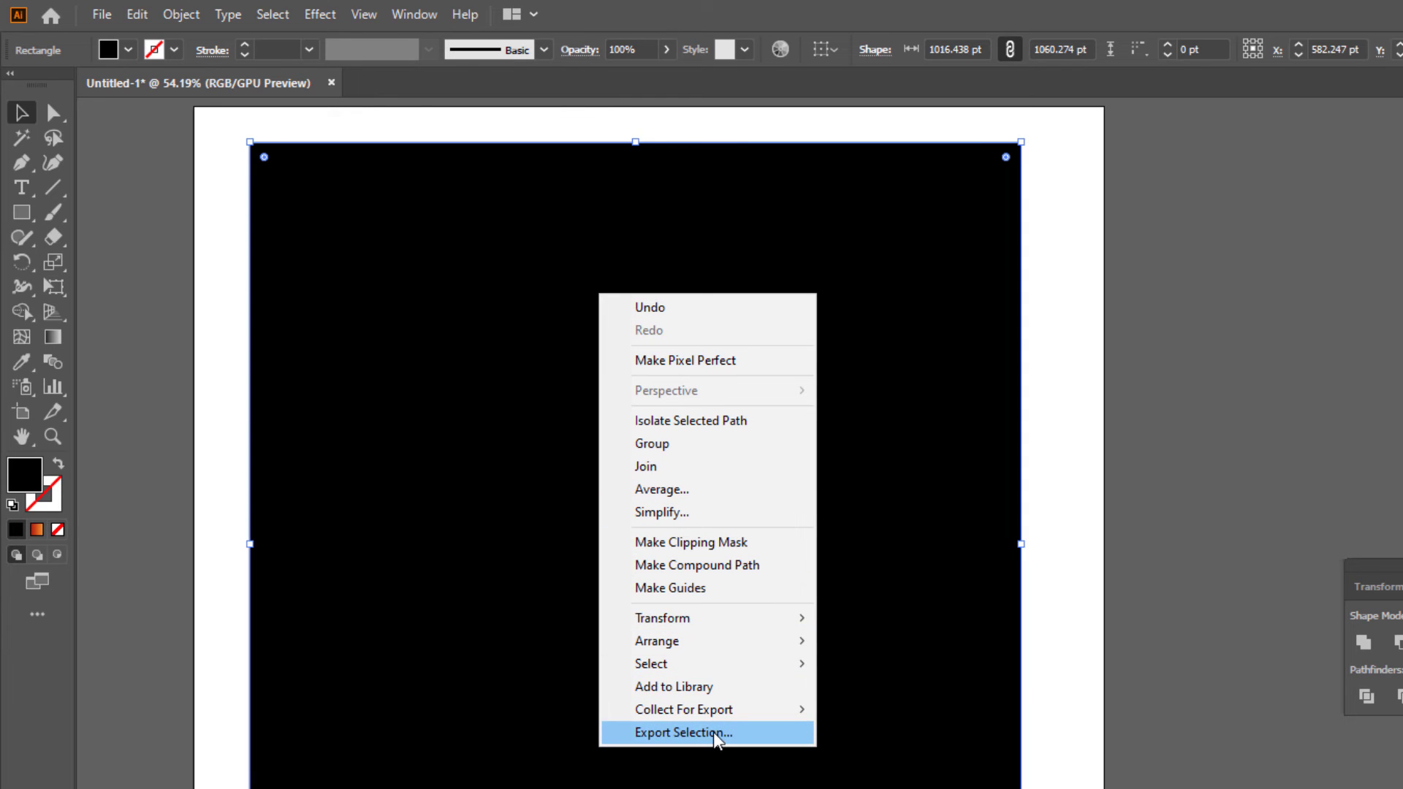
mouse_move(703, 643)
click(920, 710)
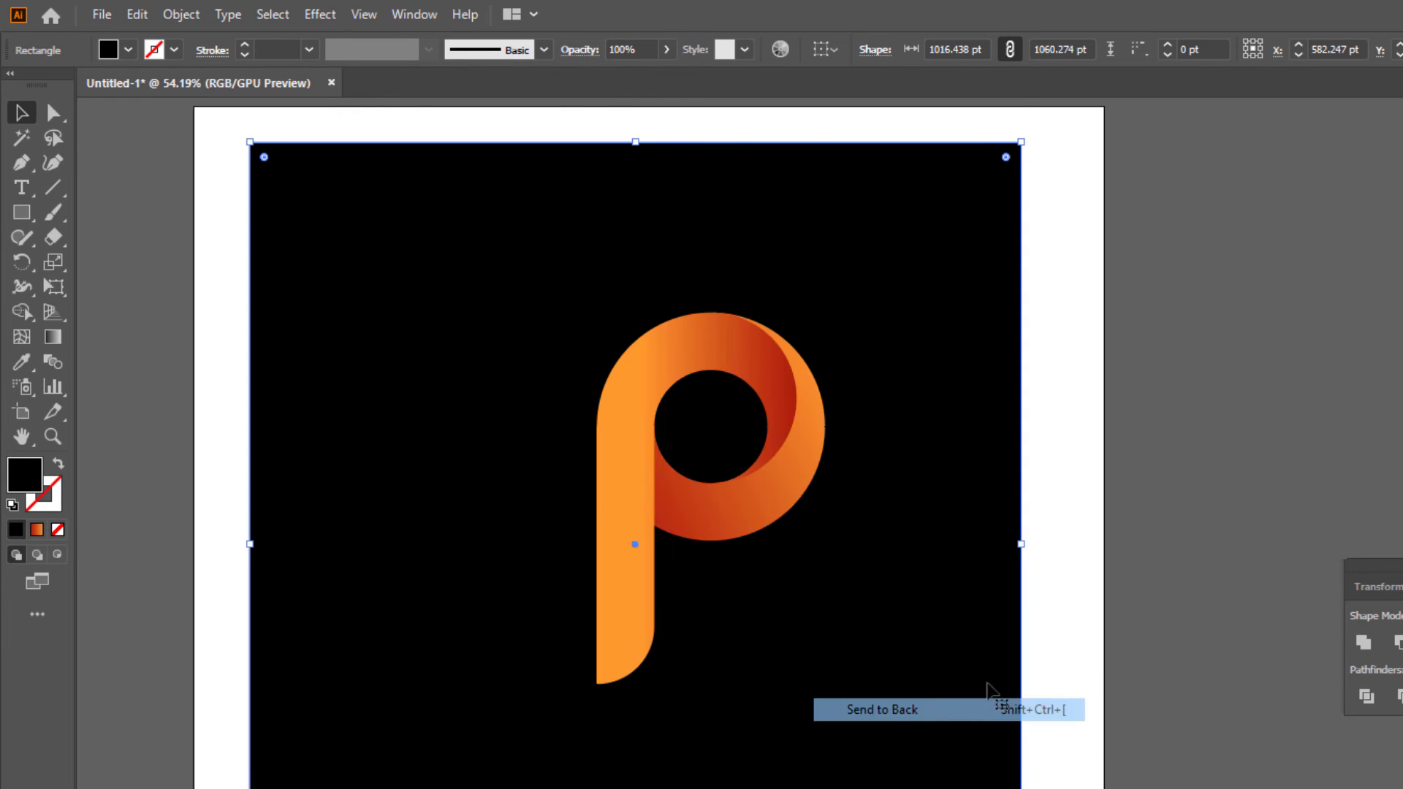
click(1243, 636)
Step: Change the orange color stop of the lower ring segment's gradient to blue
click(760, 485)
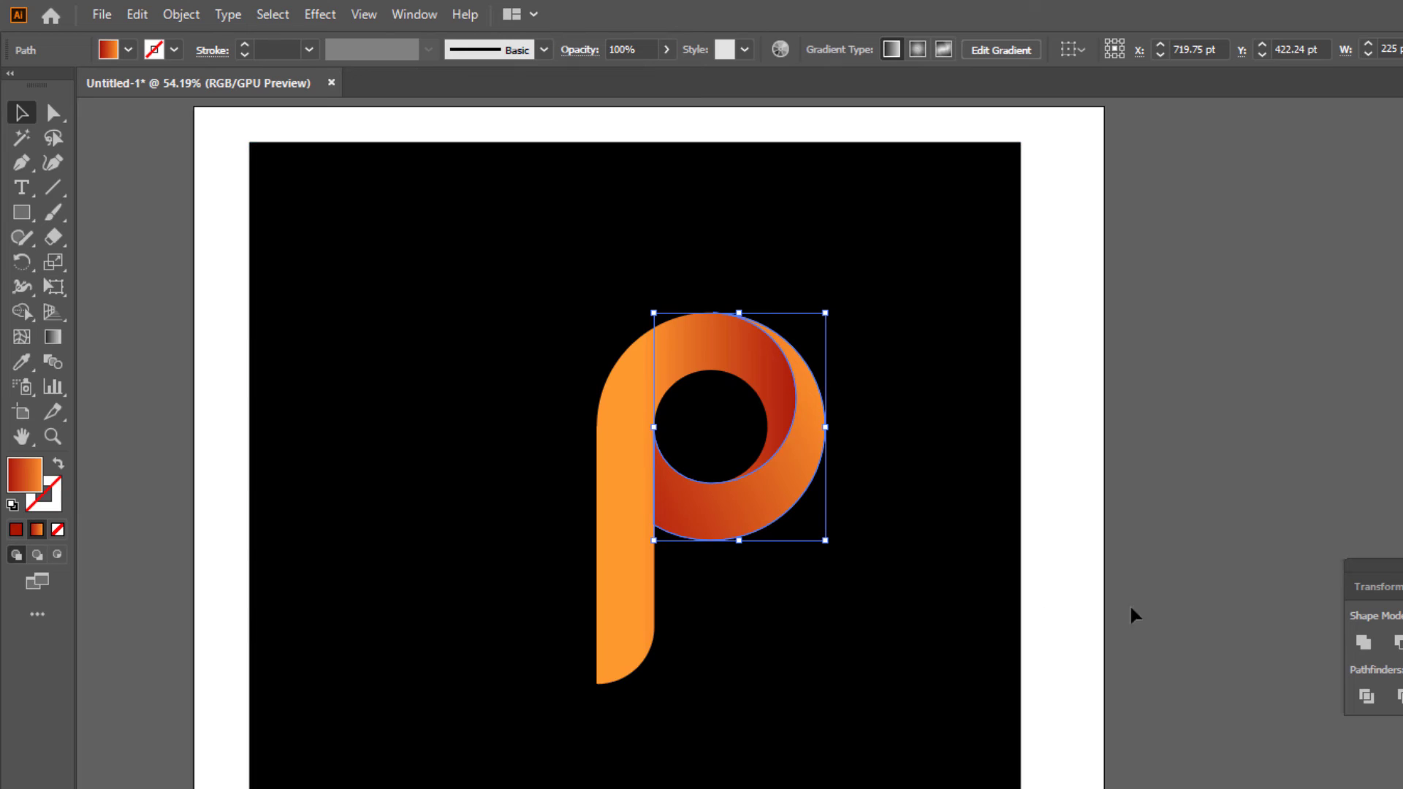
double_click(1402, 467)
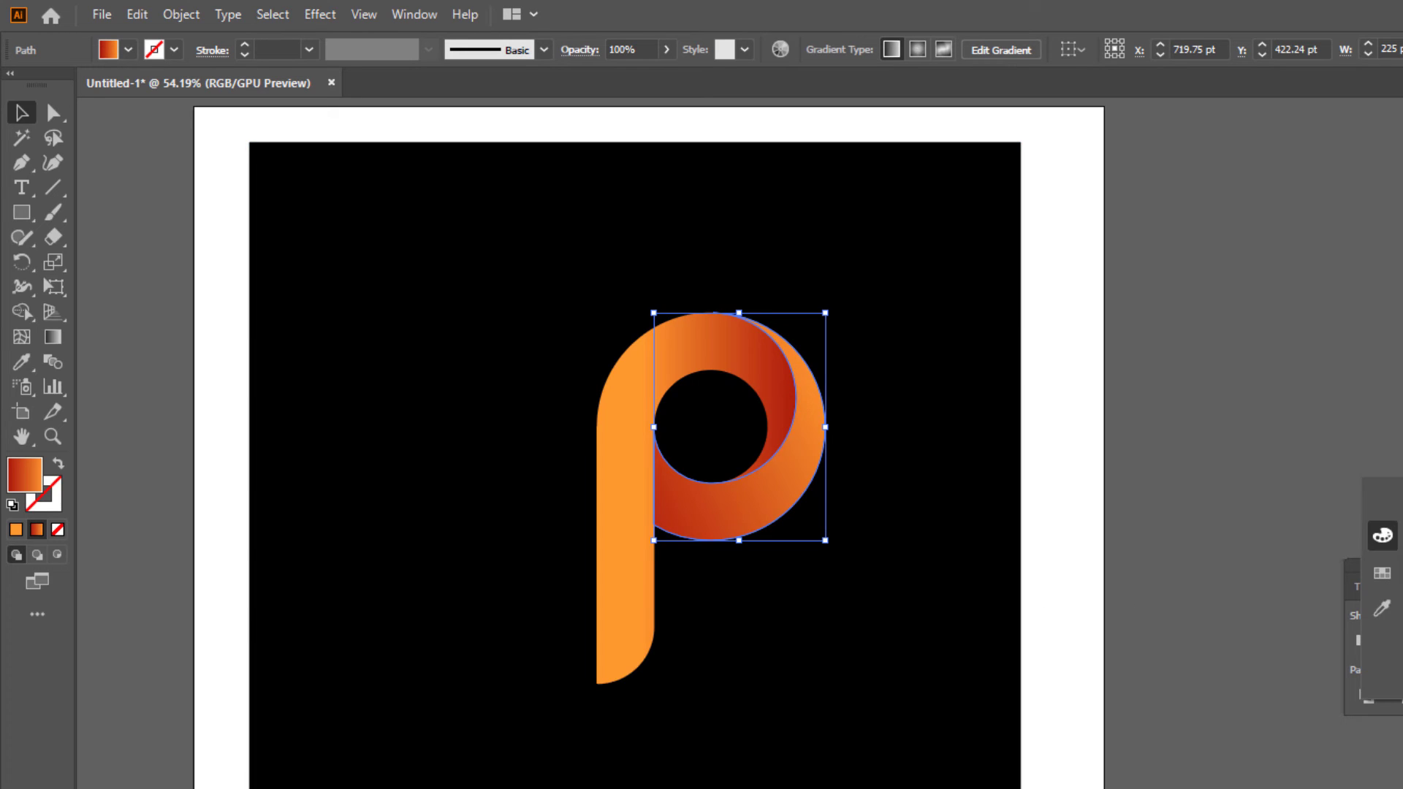
click(1402, 668)
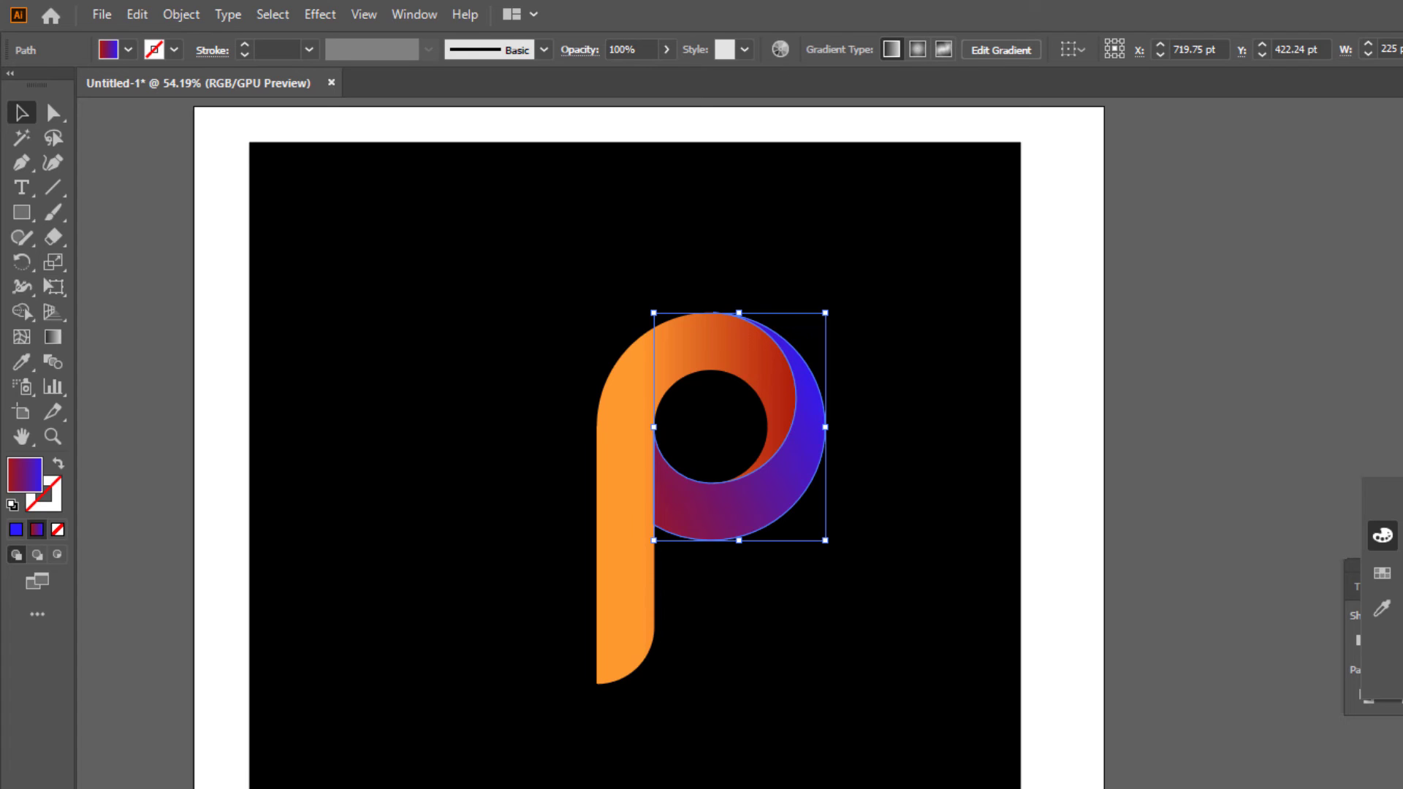
Step: Change the dark red color stop of the ring segment's gradient to light blue
click(1402, 468)
double_click(1402, 468)
click(1402, 468)
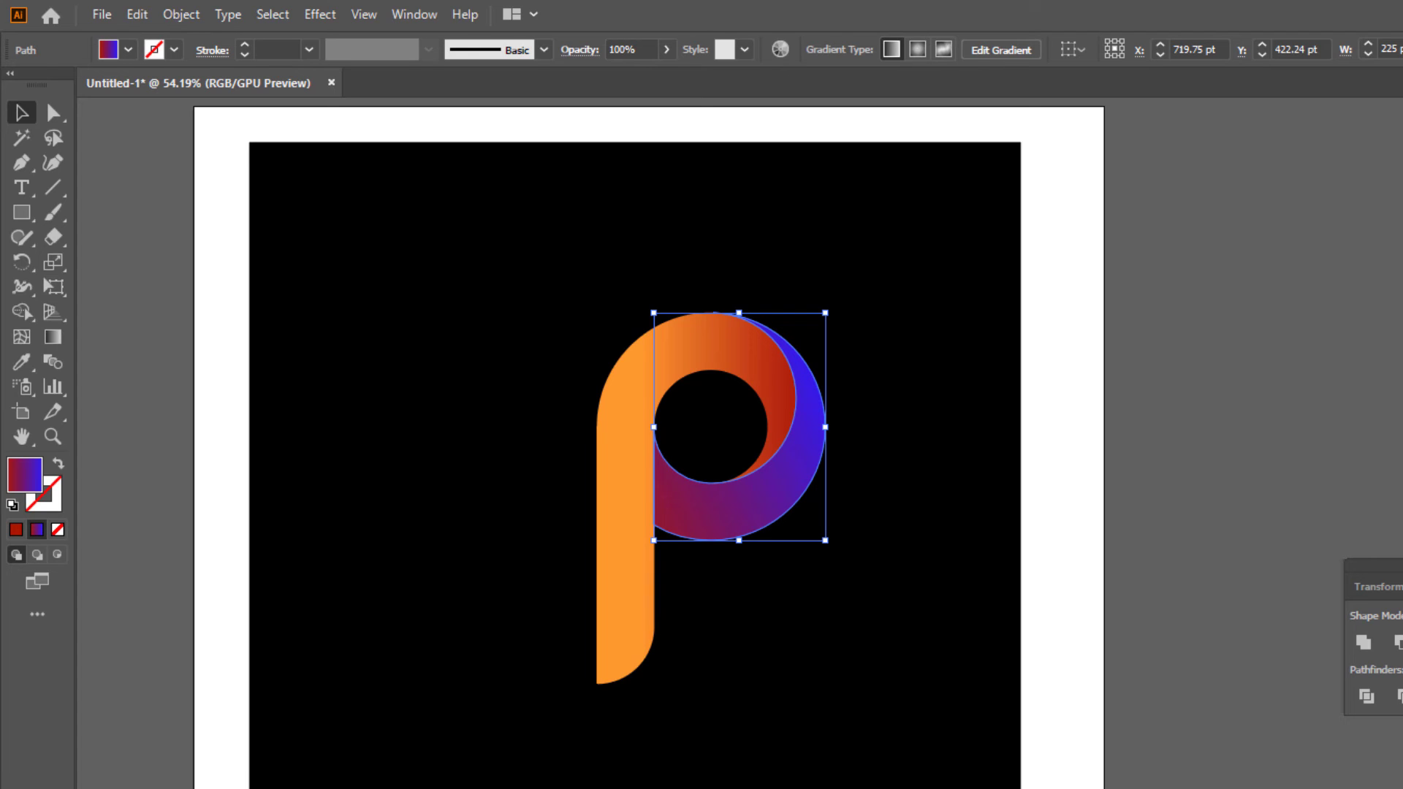
double_click(1402, 468)
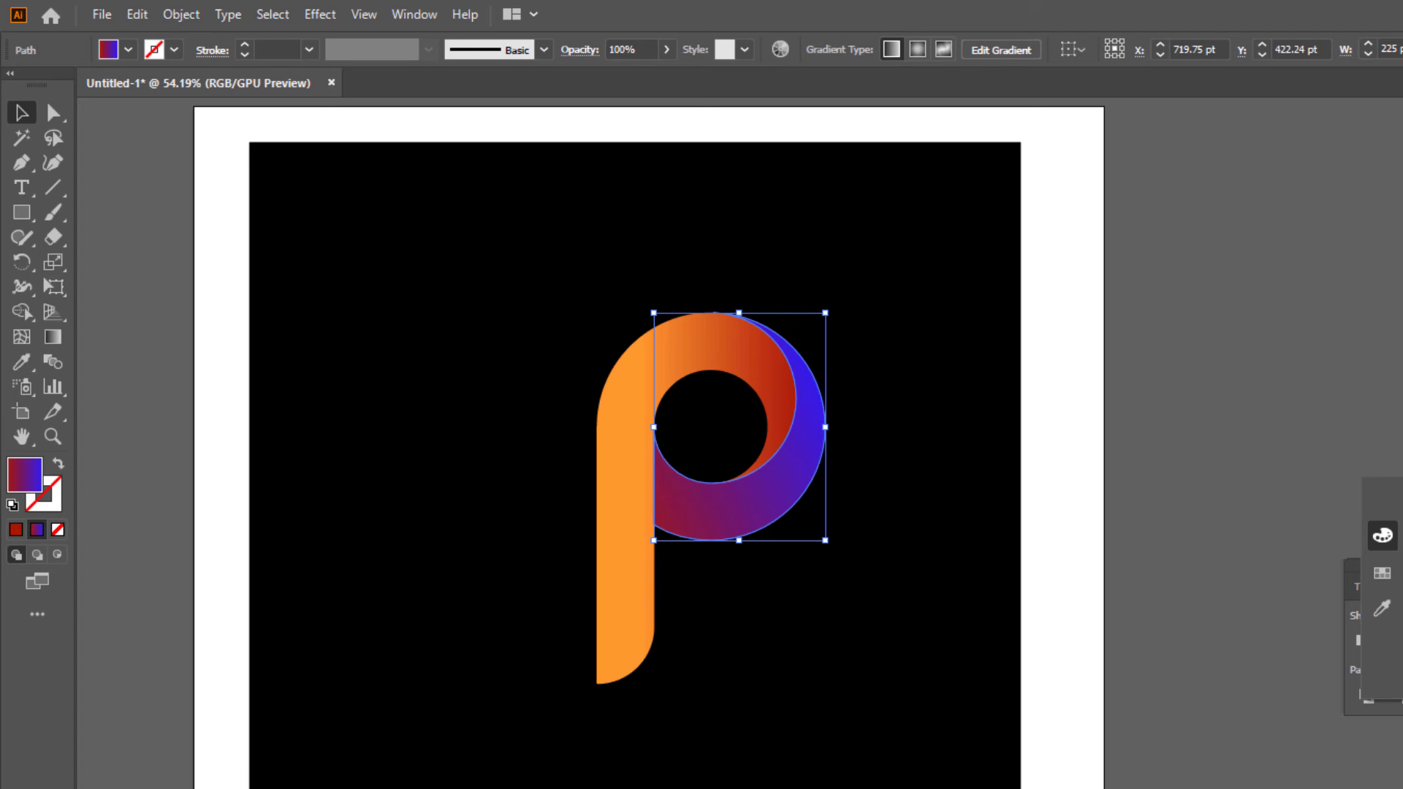
click(1402, 669)
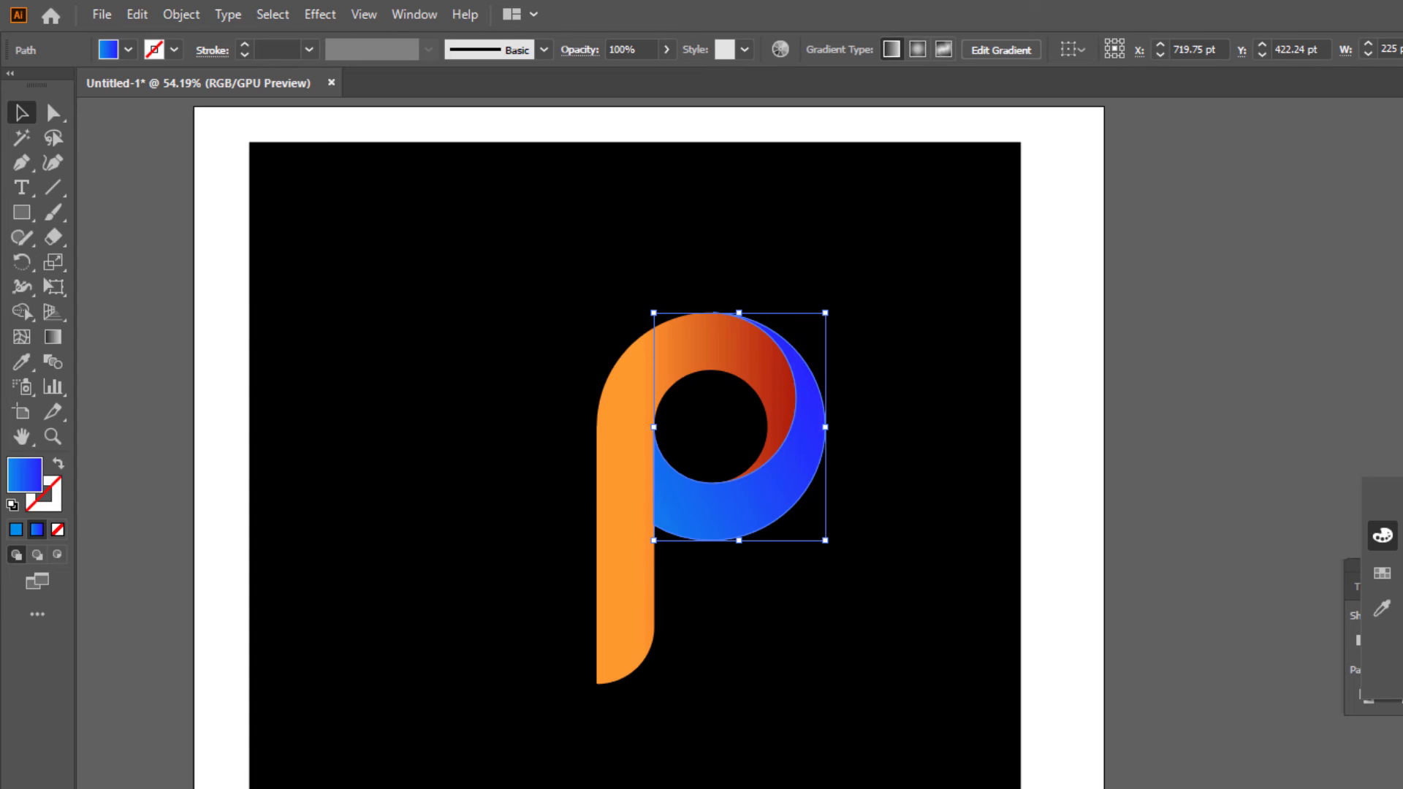
click(1402, 662)
click(1402, 666)
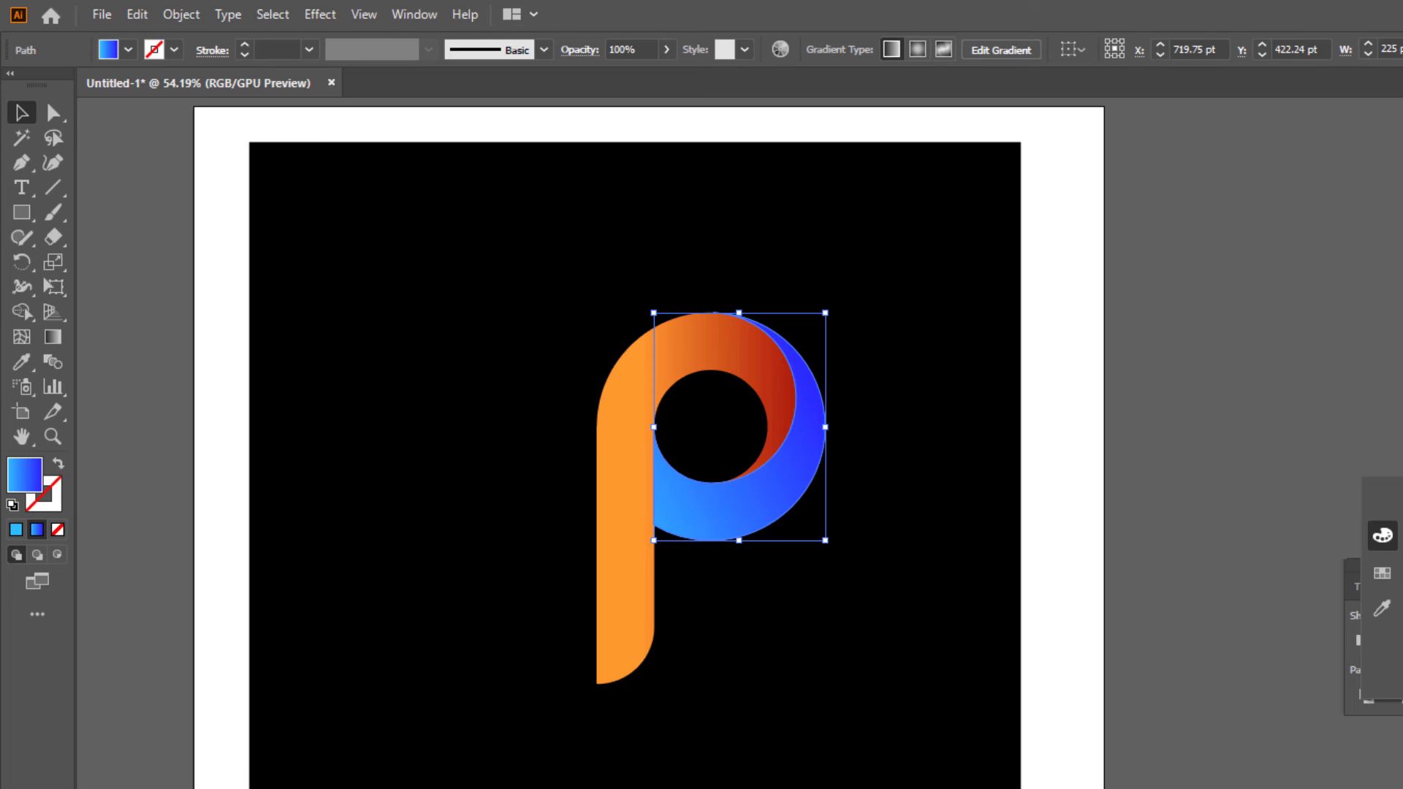
Step: Darken the blue color stop at the upper-right end of the ring segment's gradient to deep blue
double_click(1402, 467)
drag(1402, 536, 1397, 562)
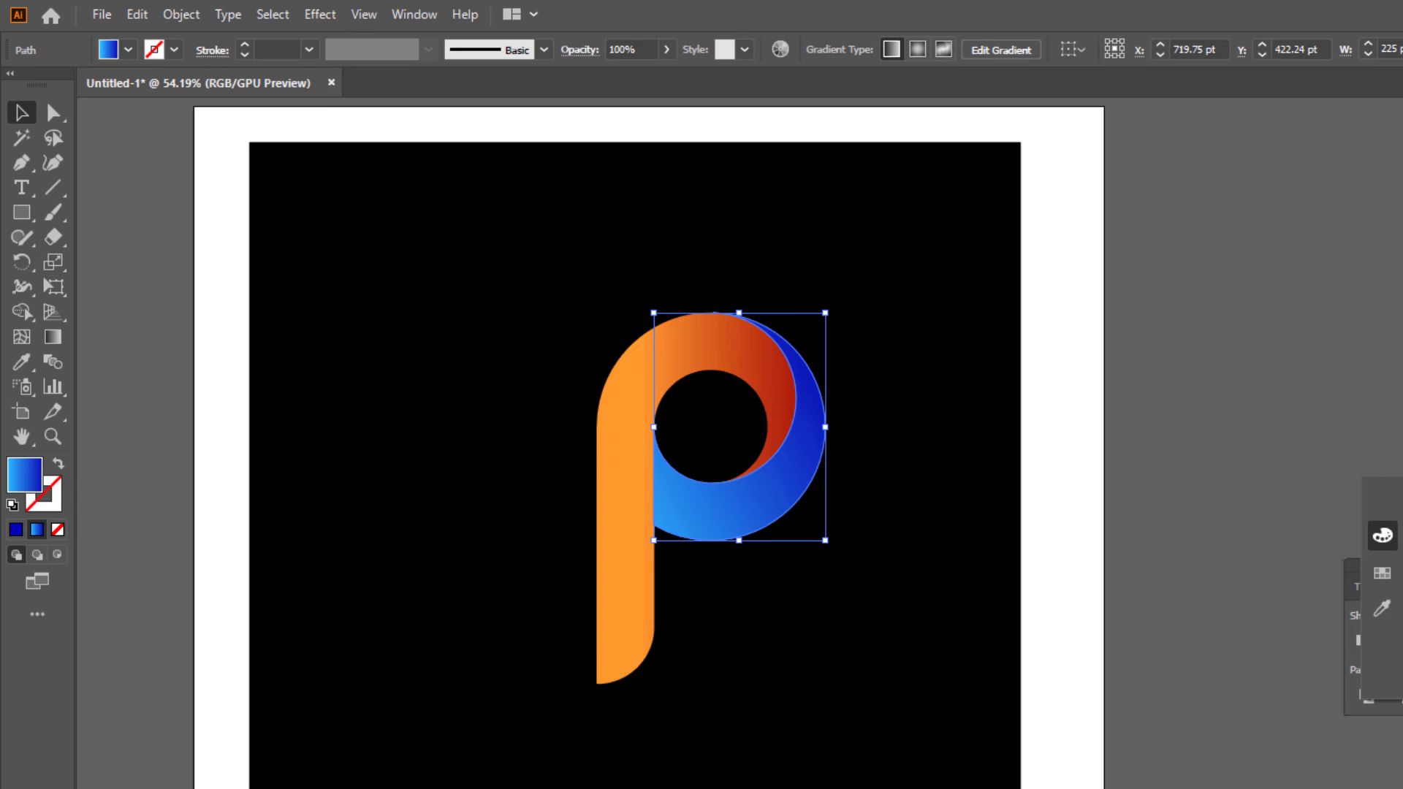
click(341, 397)
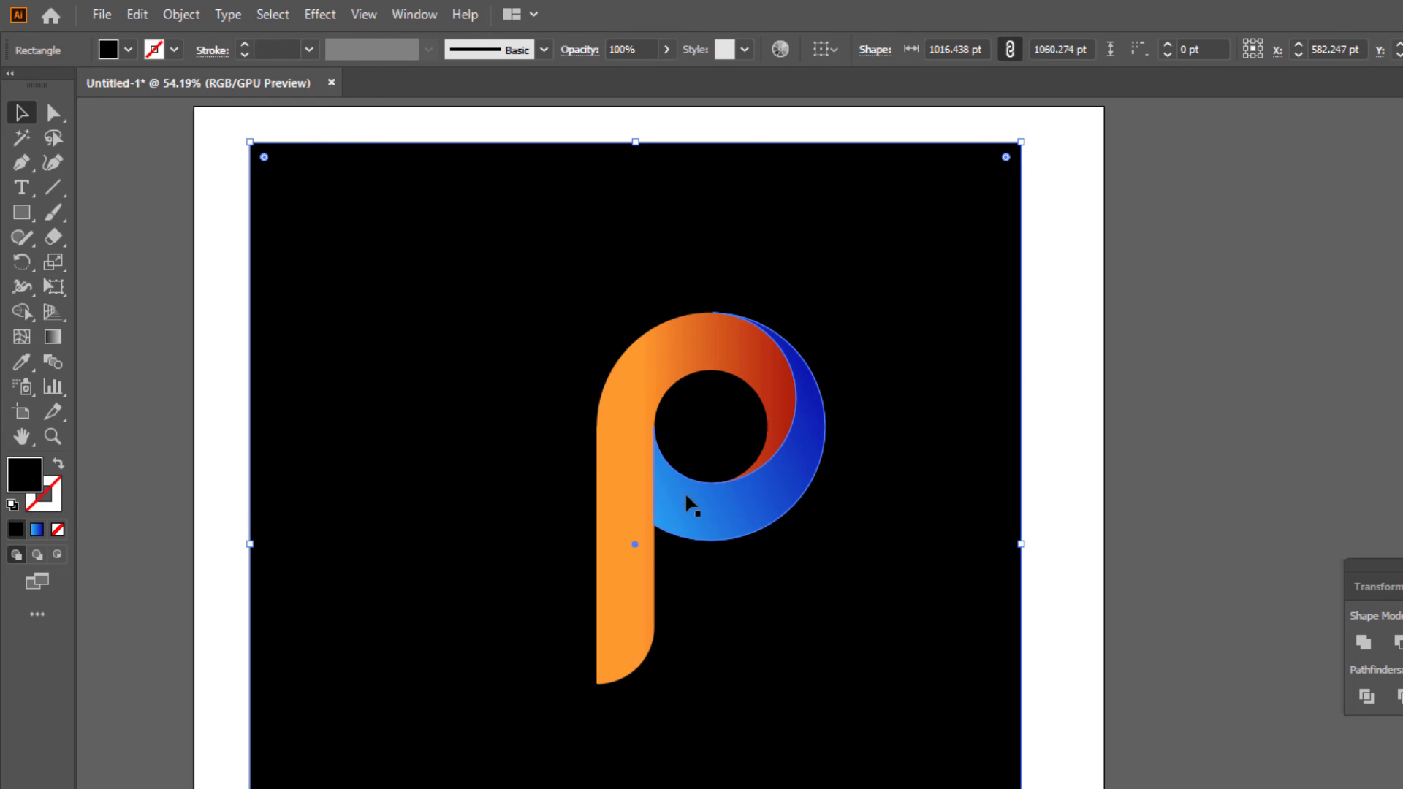
click(715, 516)
key(i)
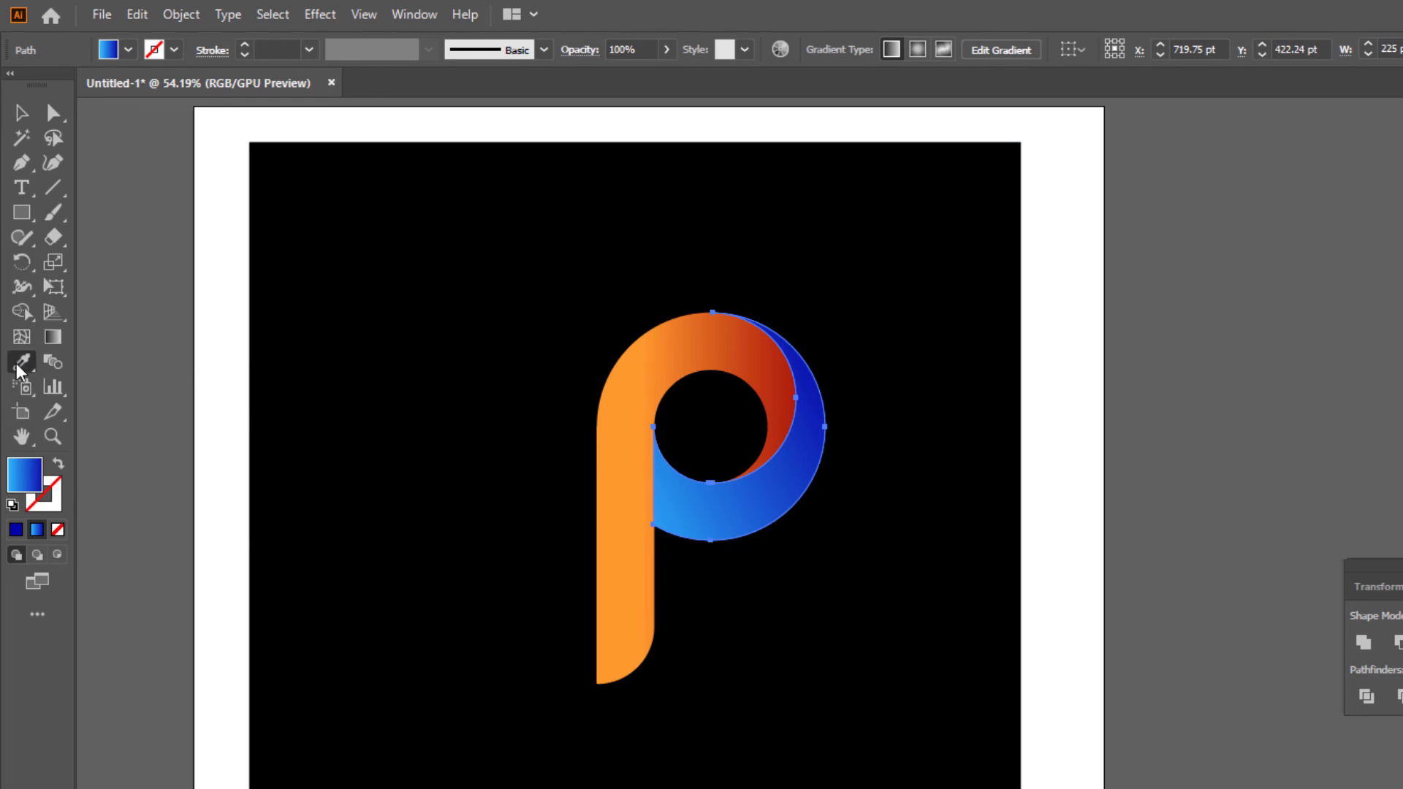
click(22, 113)
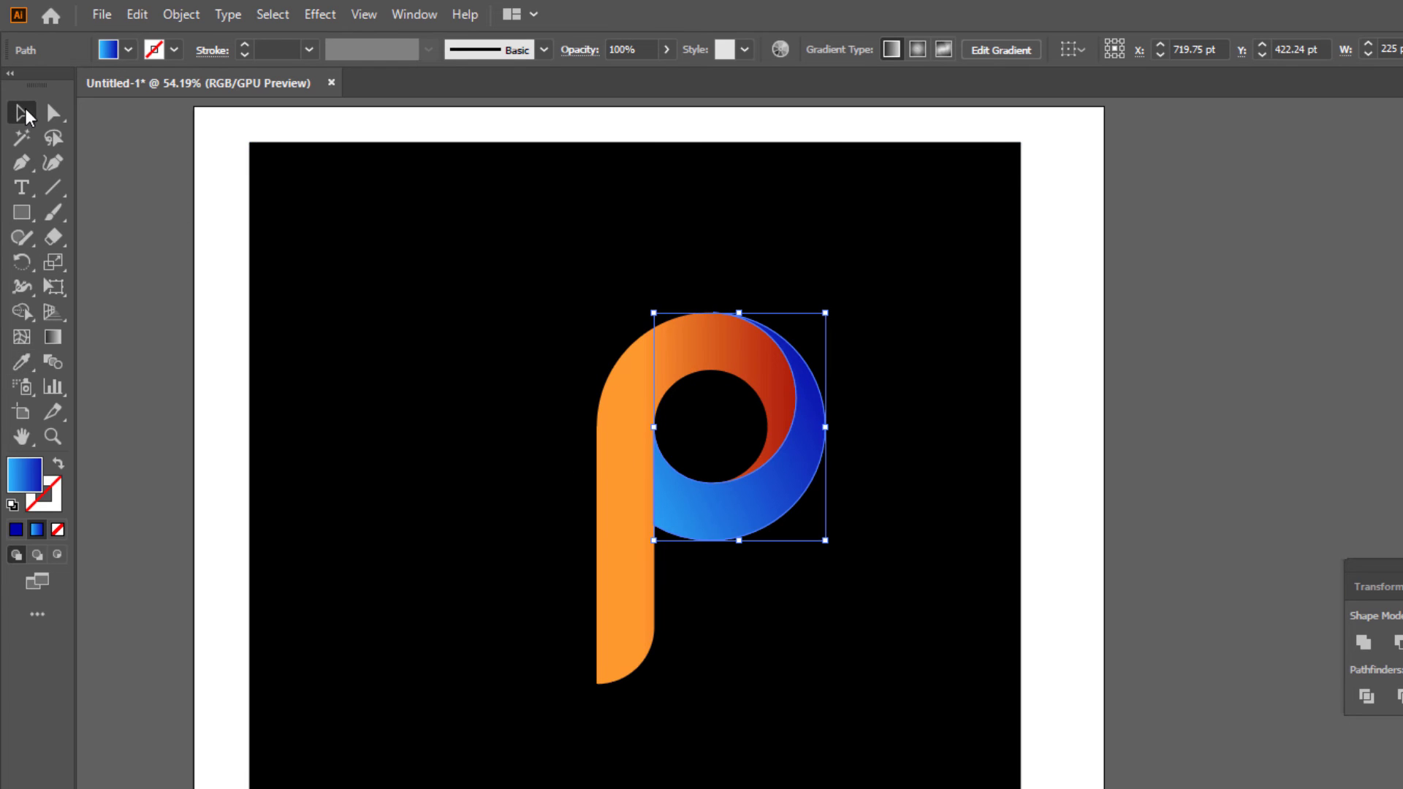
Step: Copy the ring segment's blue gradient onto the stem-and-loop part with the Eyedropper
click(583, 511)
click(607, 523)
click(21, 361)
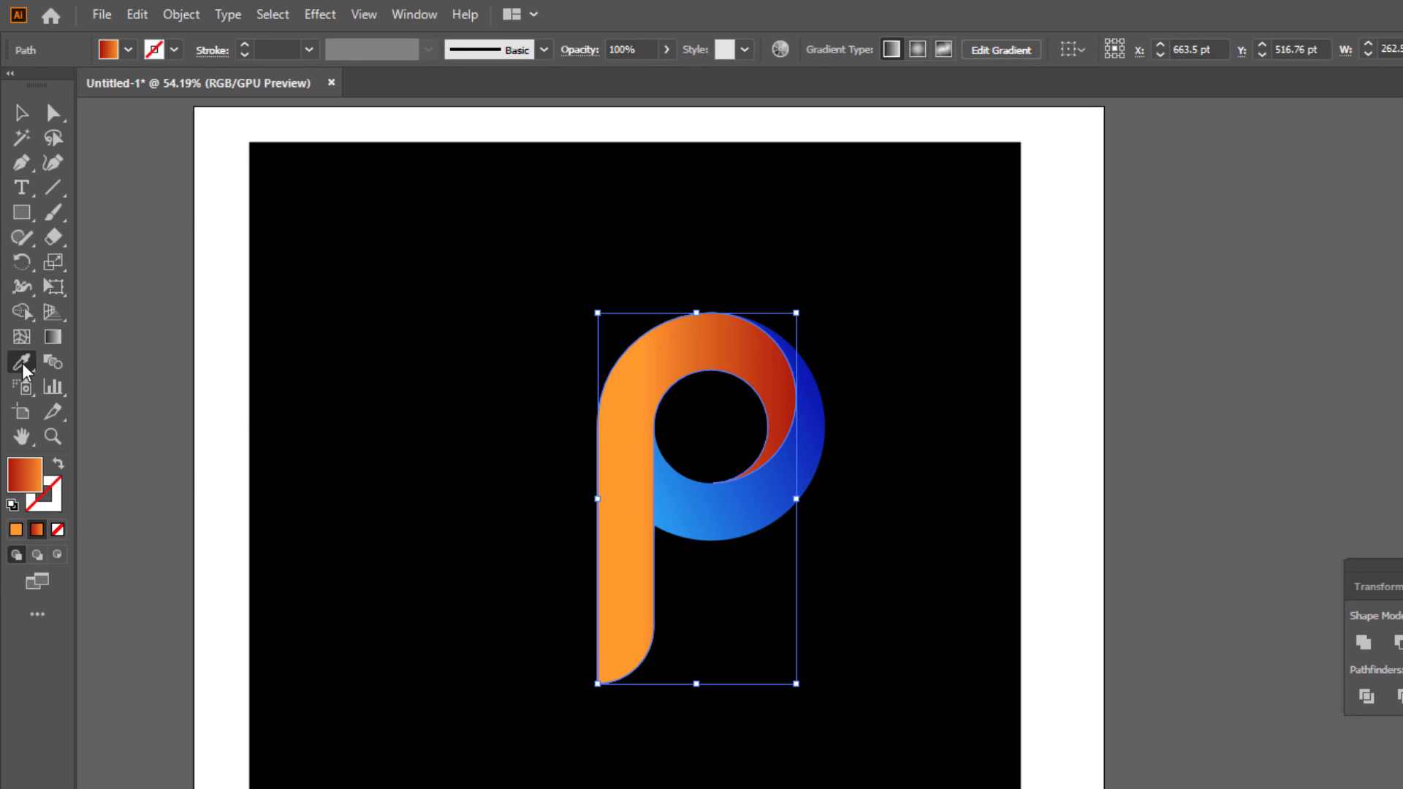
click(764, 489)
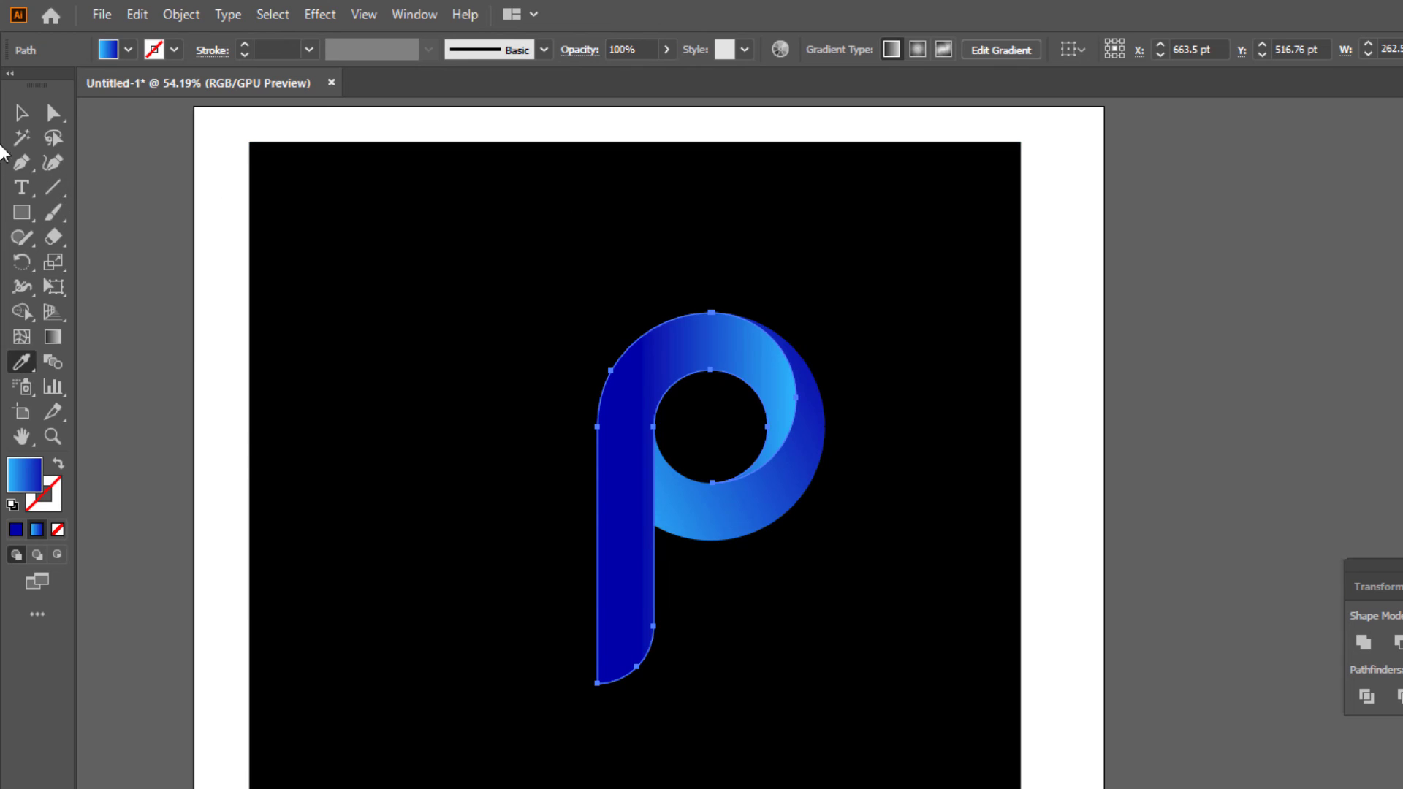
click(22, 113)
click(589, 548)
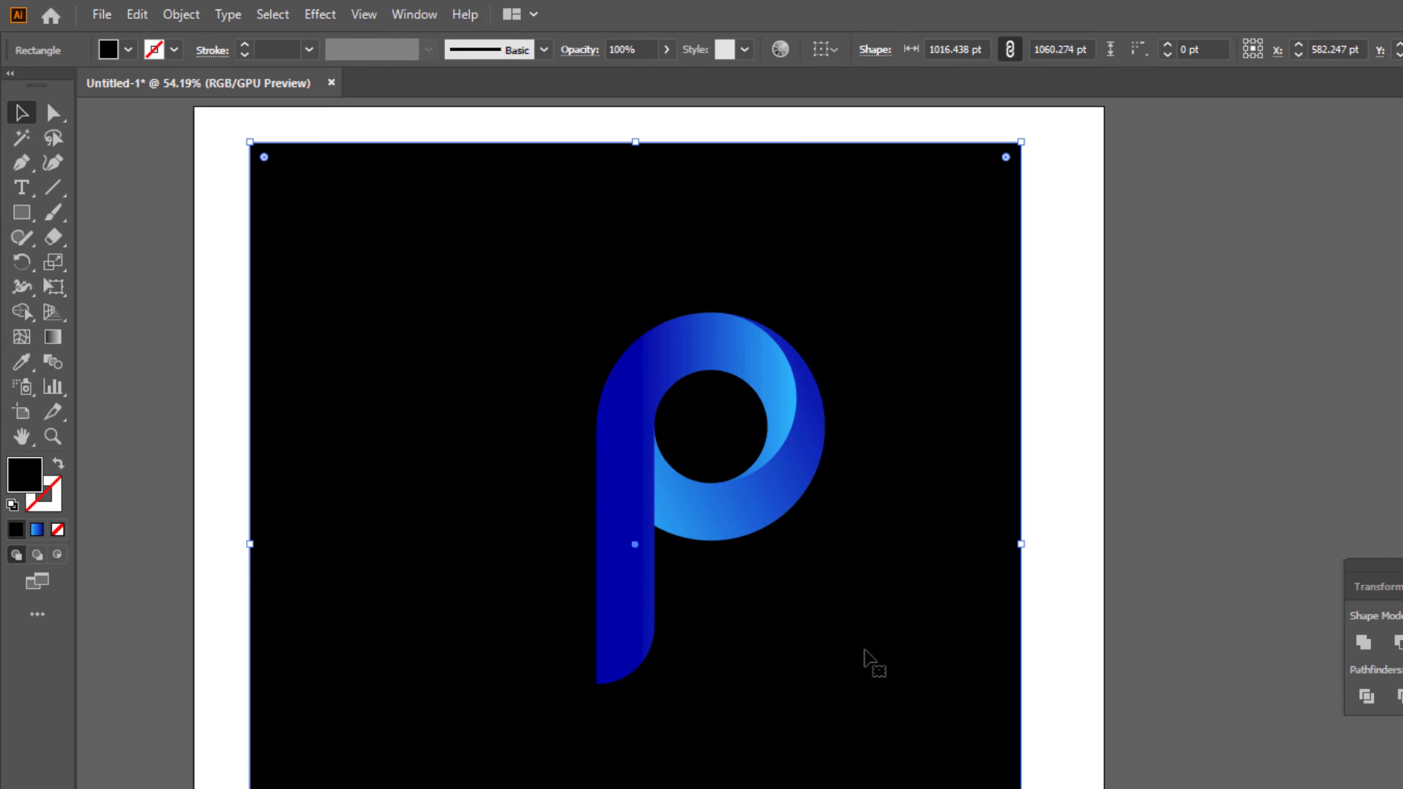
Step: Reverse the ring segment's gradient diagonally, with dark blue at the lower left and light blue at the upper right
click(804, 484)
click(52, 336)
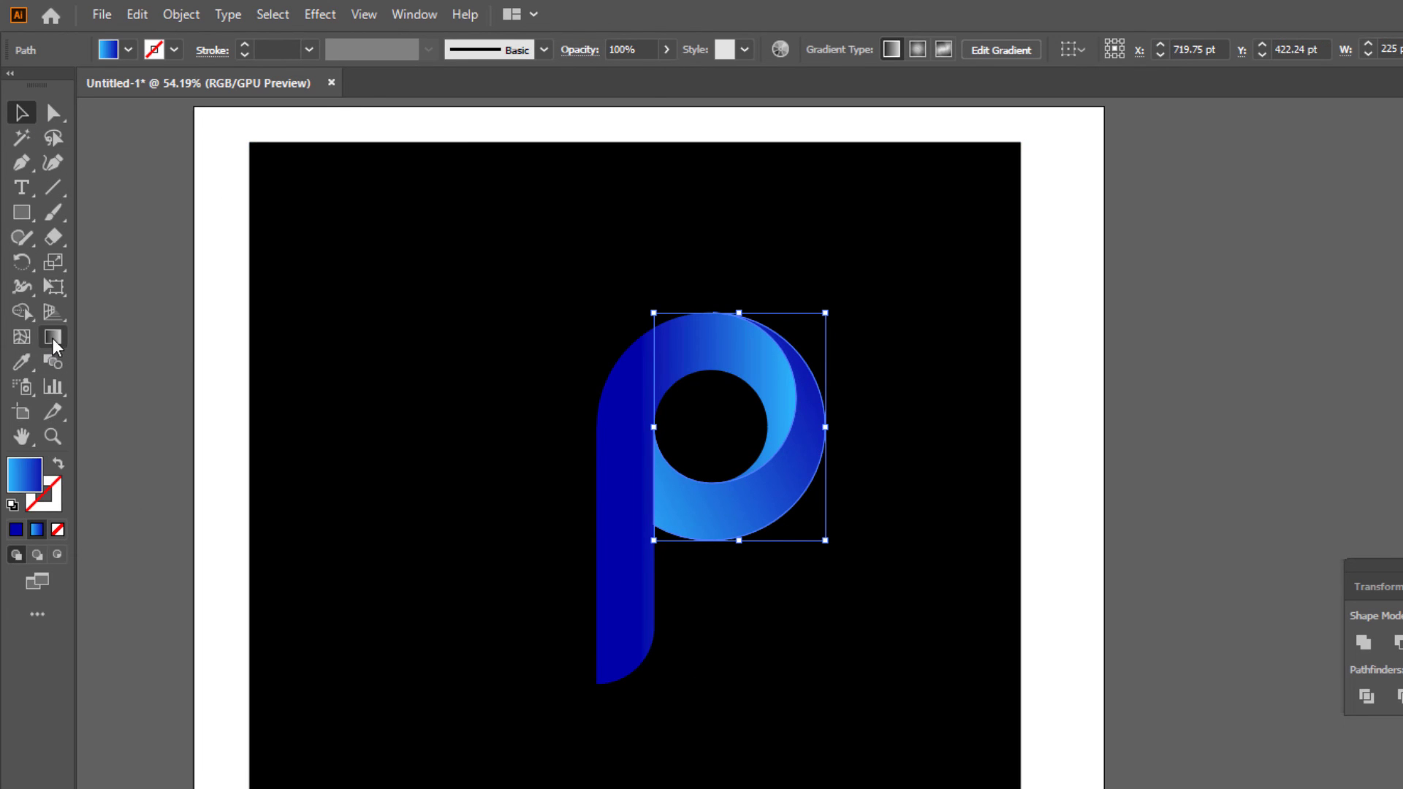
mouse_move(628, 525)
mouse_down()
mouse_move(821, 465)
mouse_move(642, 524)
mouse_up()
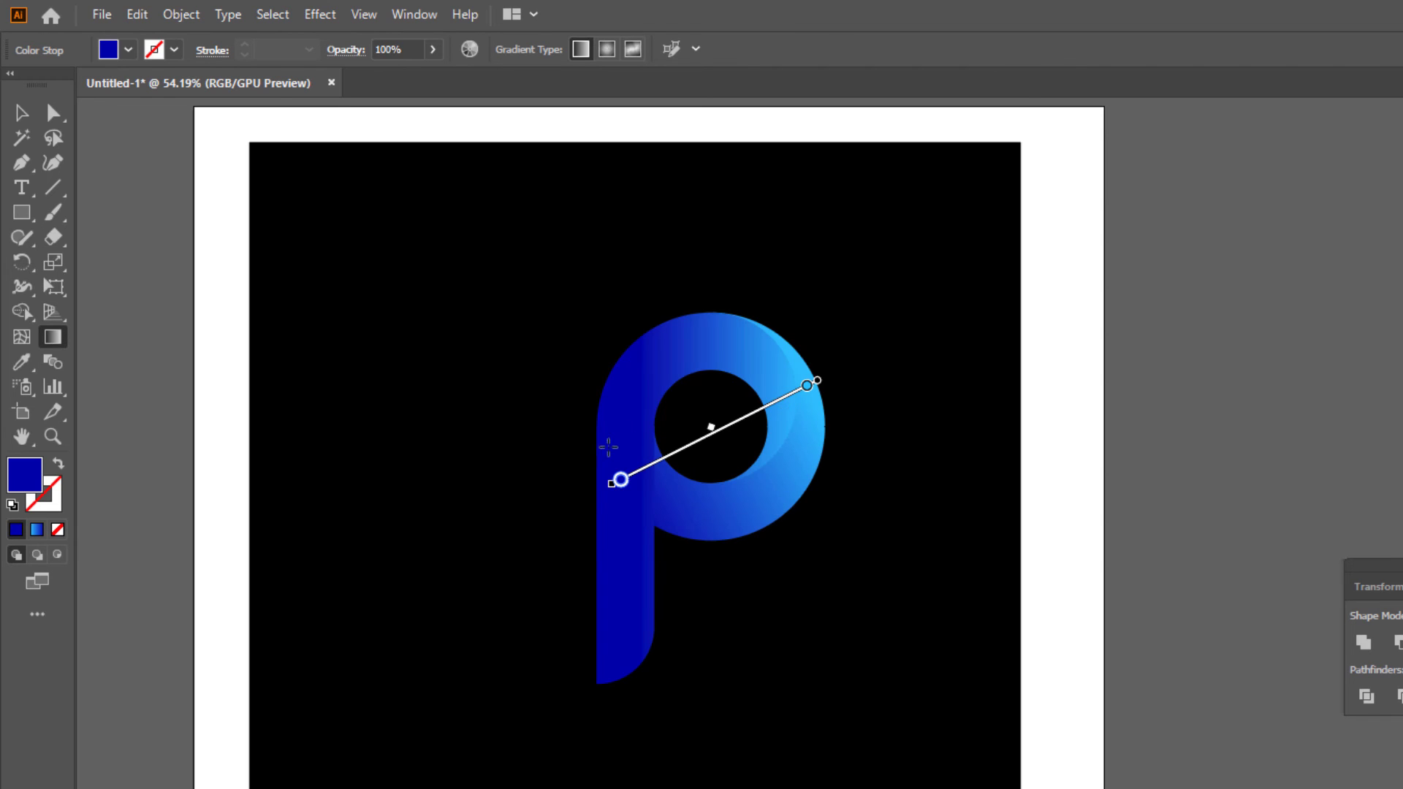
key(v)
Step: Redirect the stem-and-loop part's gradient diagonally, with light blue at the stem's bottom and dark blue at the loop's right side
shift+click(617, 385)
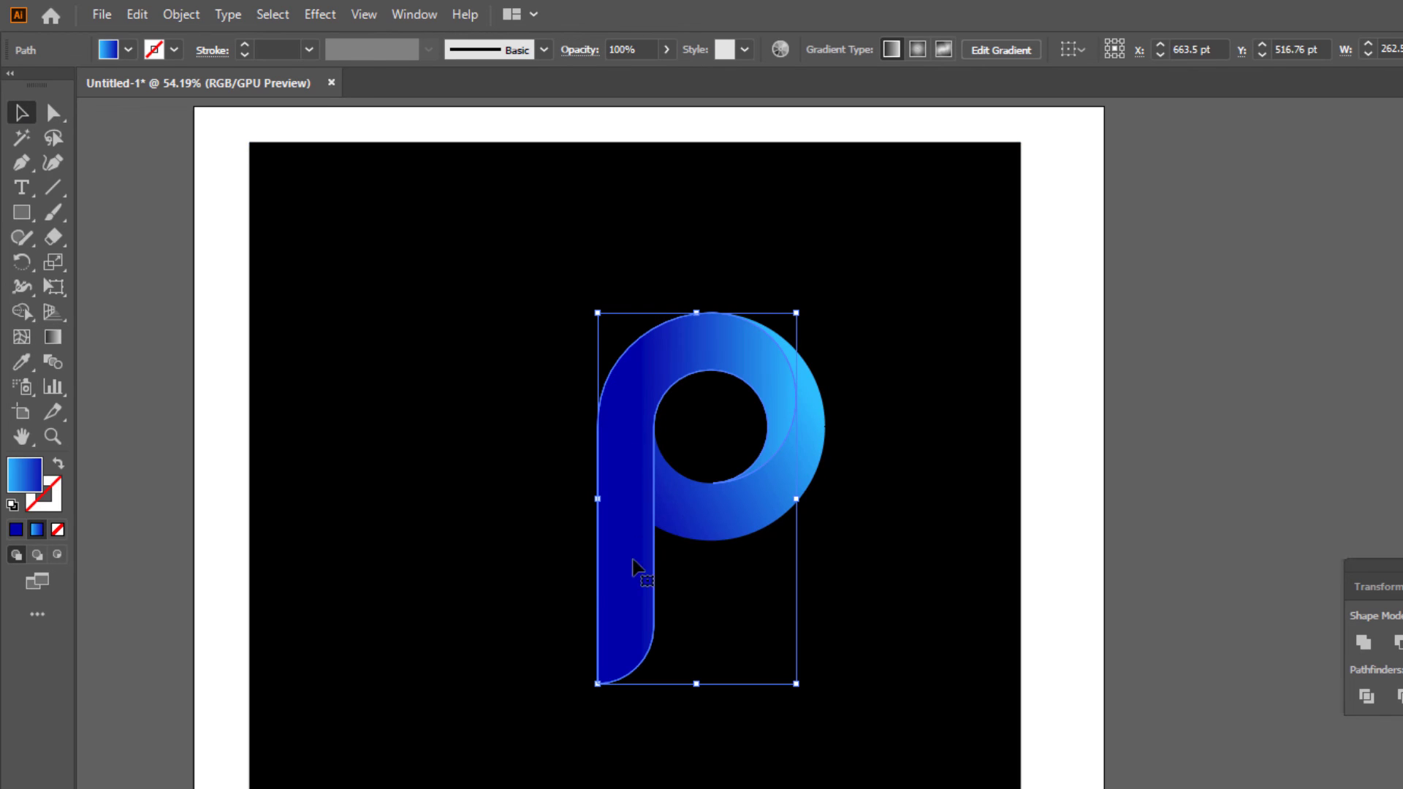
click(52, 339)
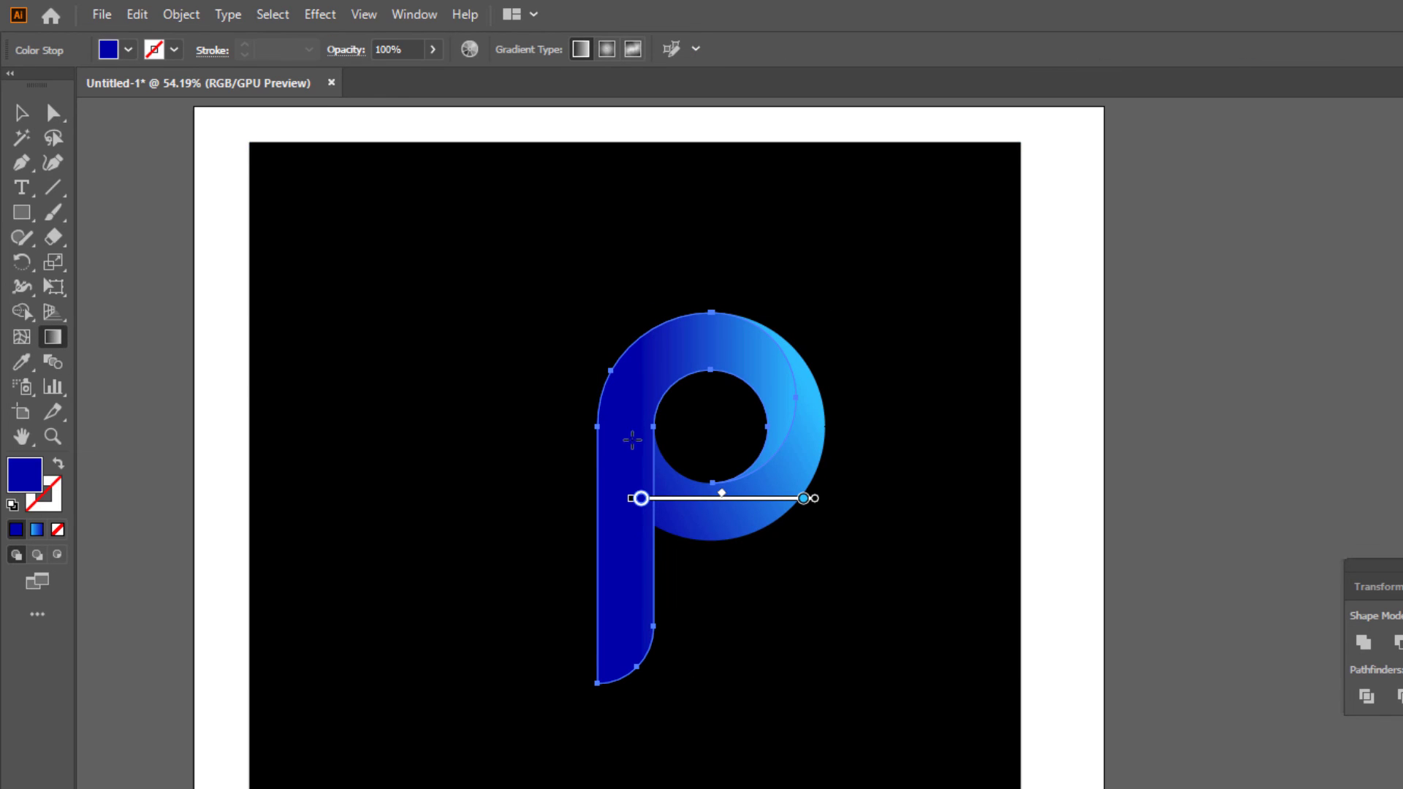
drag(665, 466, 717, 371)
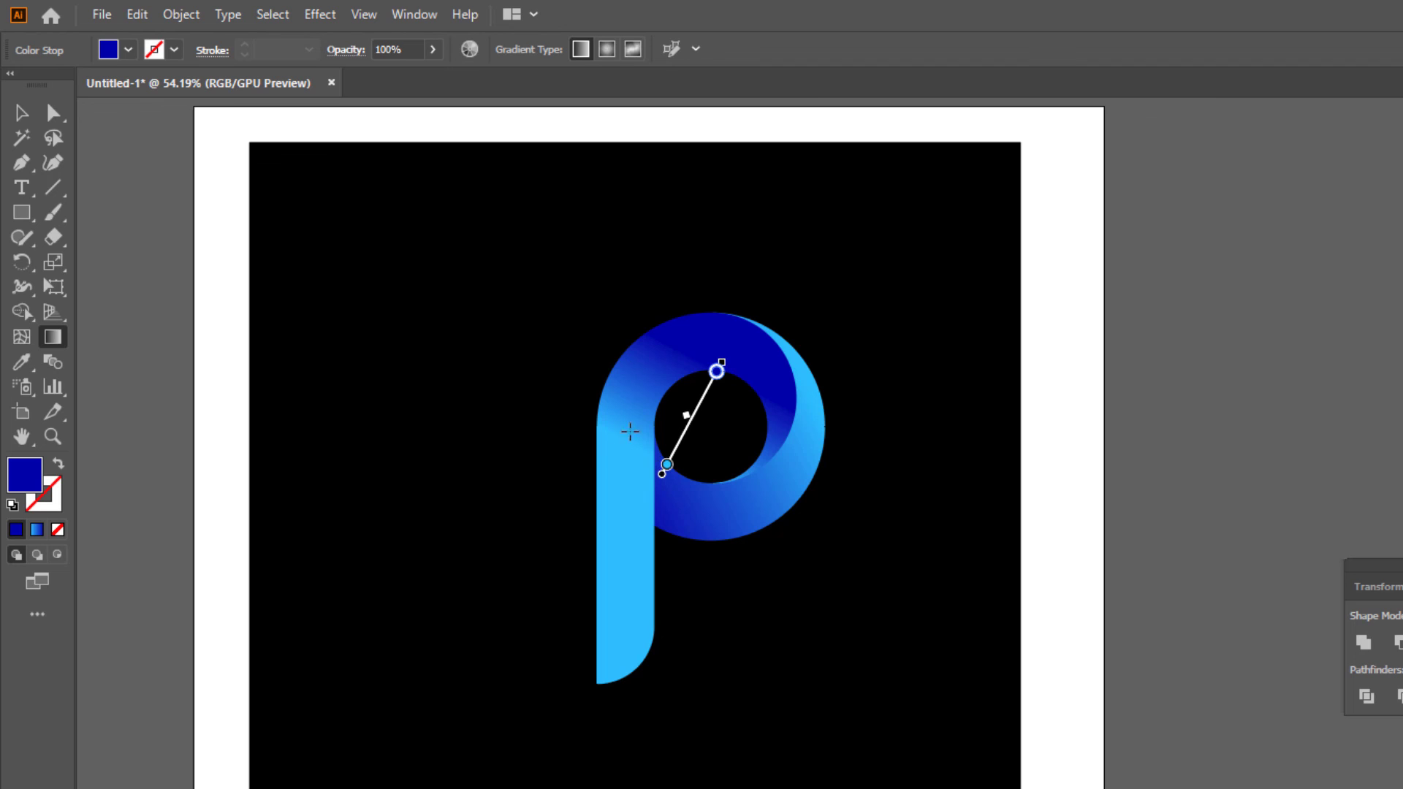
drag(632, 402, 739, 369)
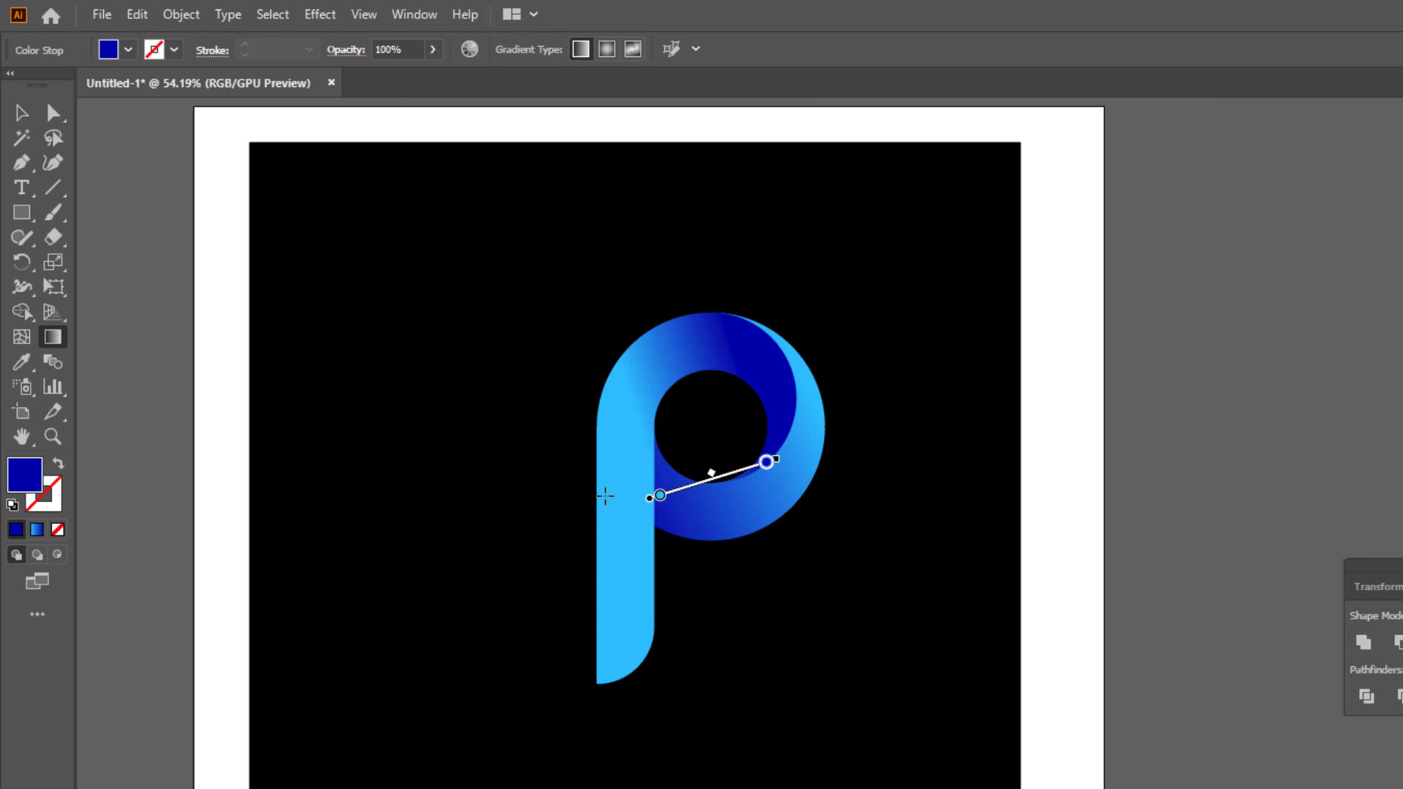
drag(570, 589, 744, 361)
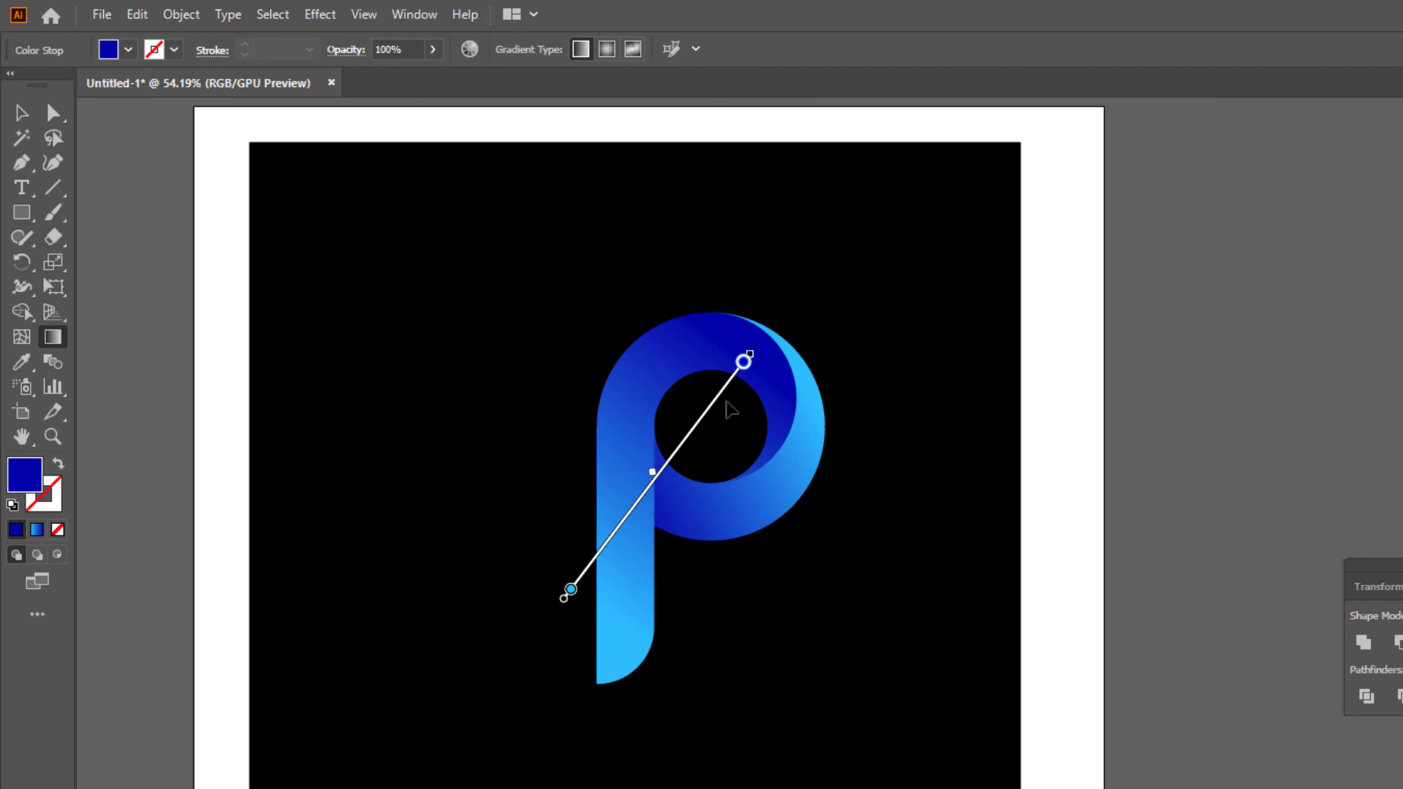
mouse_move(559, 530)
mouse_down()
mouse_move(629, 445)
mouse_move(759, 365)
mouse_up()
drag(592, 431, 875, 409)
mouse_move(555, 554)
mouse_down()
mouse_move(621, 475)
mouse_move(798, 405)
mouse_up()
click(21, 113)
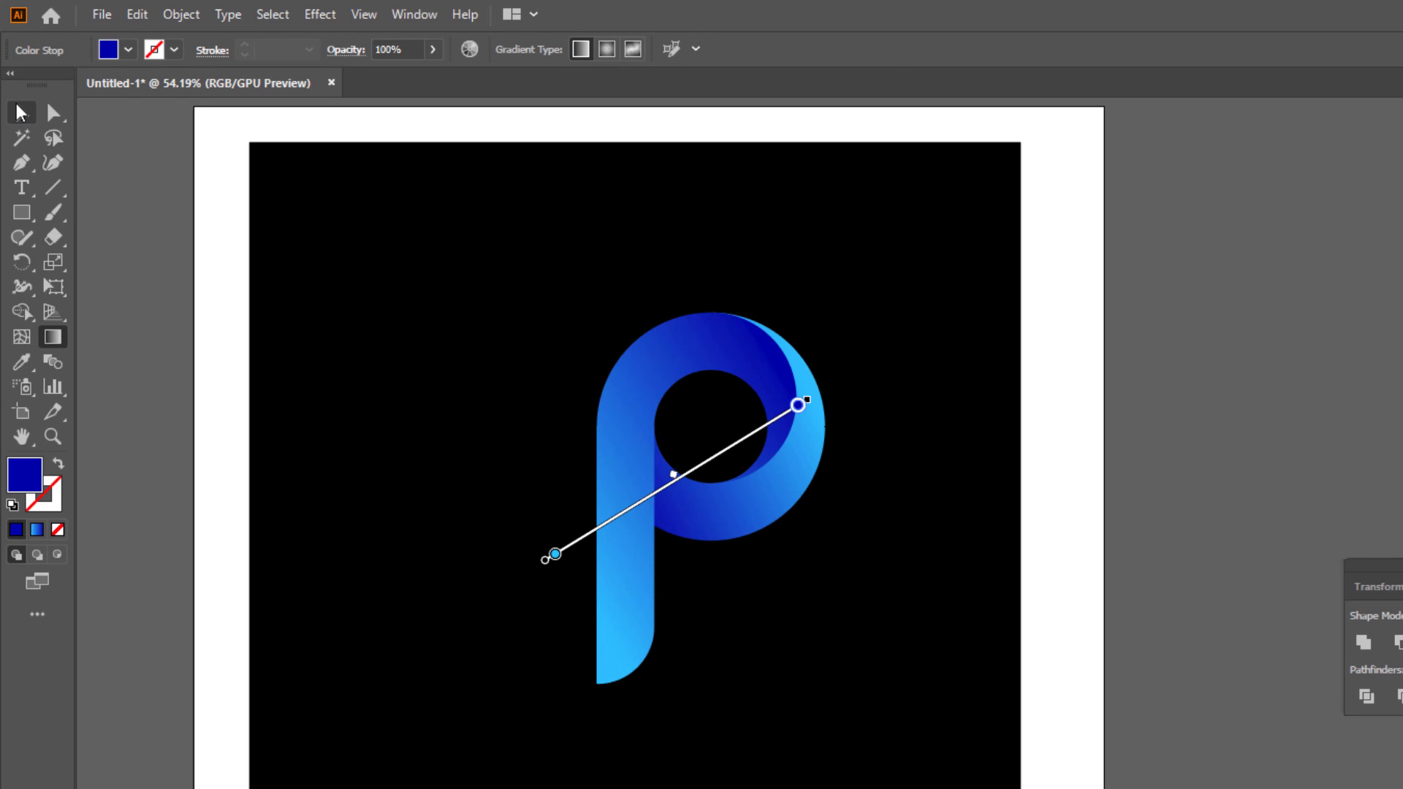
click(297, 363)
Step: Recolor the light stop of the ring segment's gradient with a bright cyan-blue swatch, then deselect the artwork
click(784, 503)
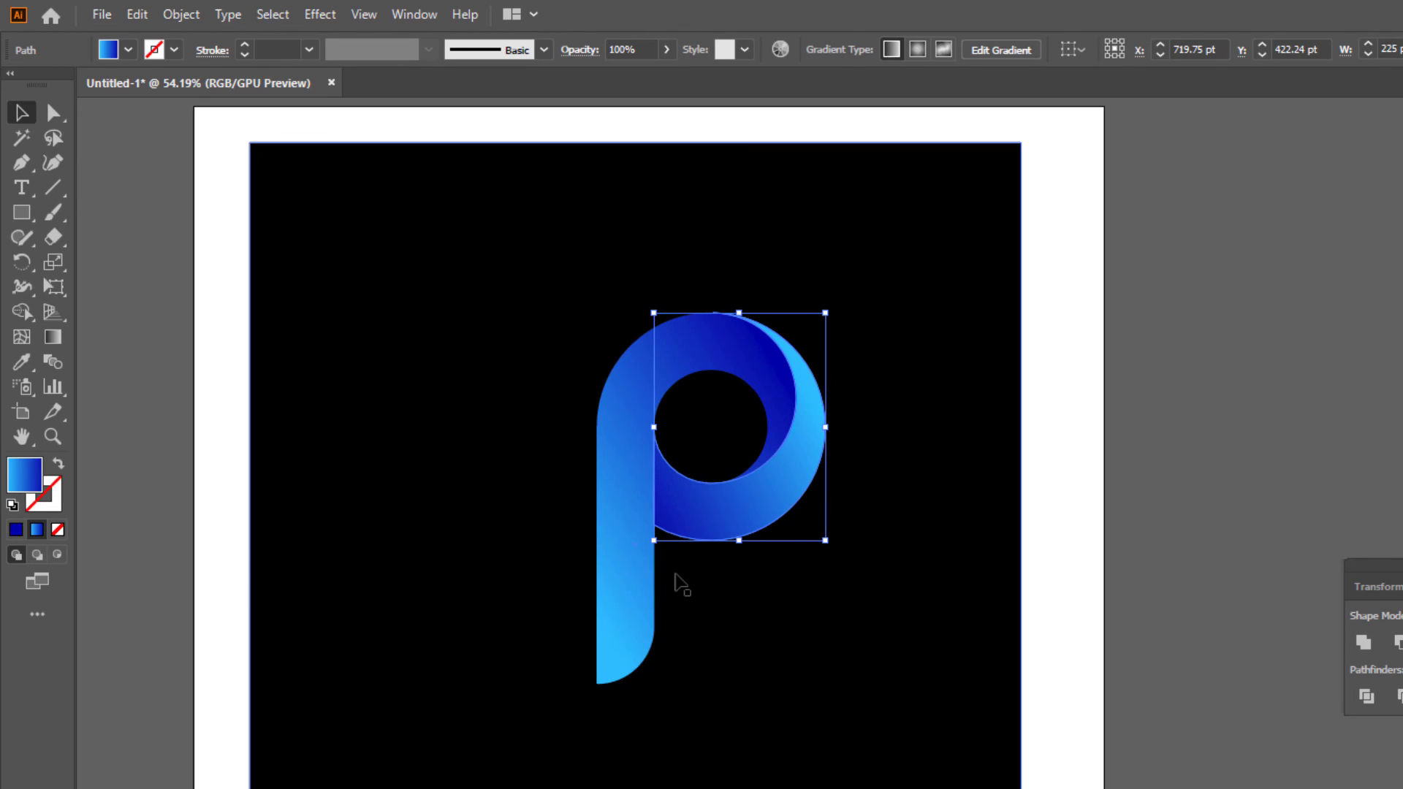
double_click(1400, 469)
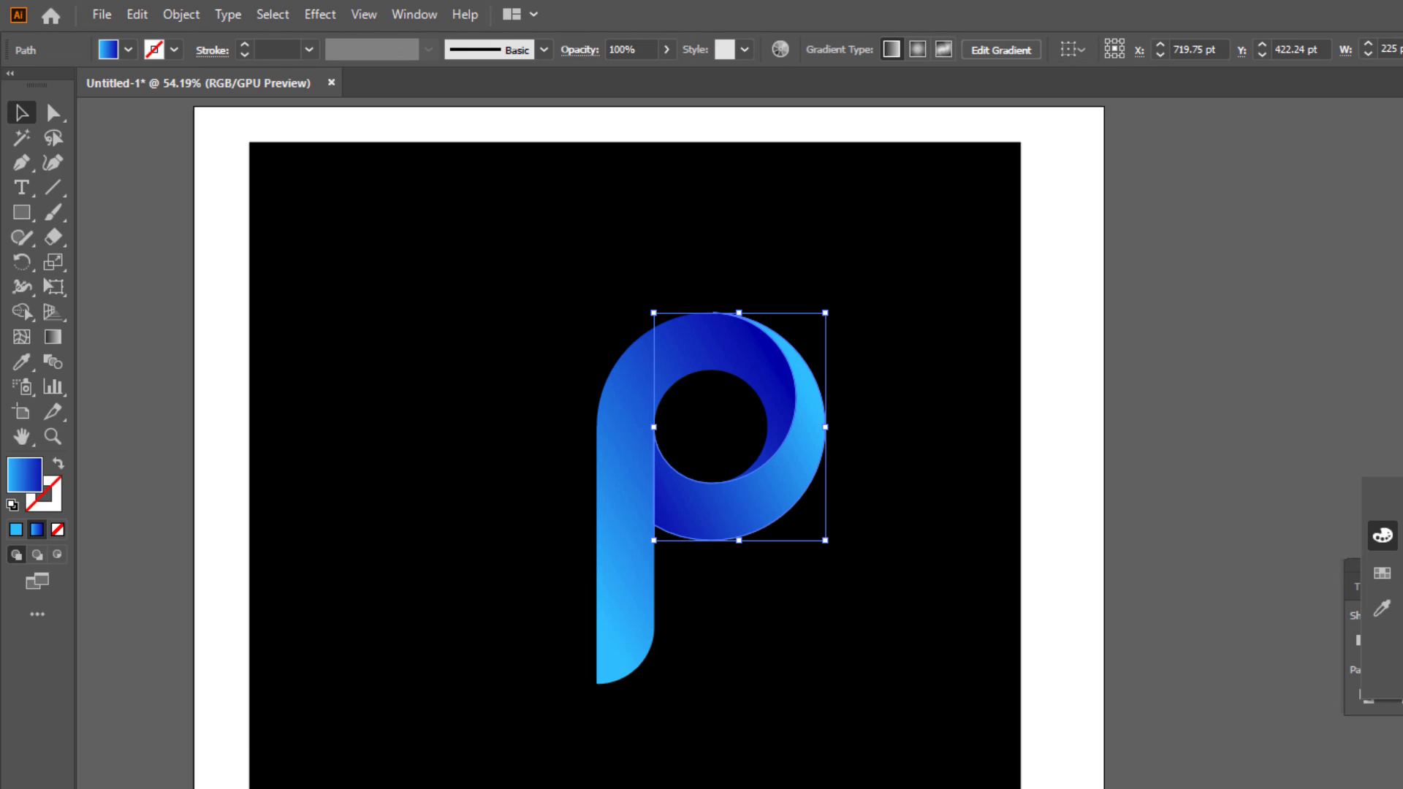
drag(1402, 570, 1401, 570)
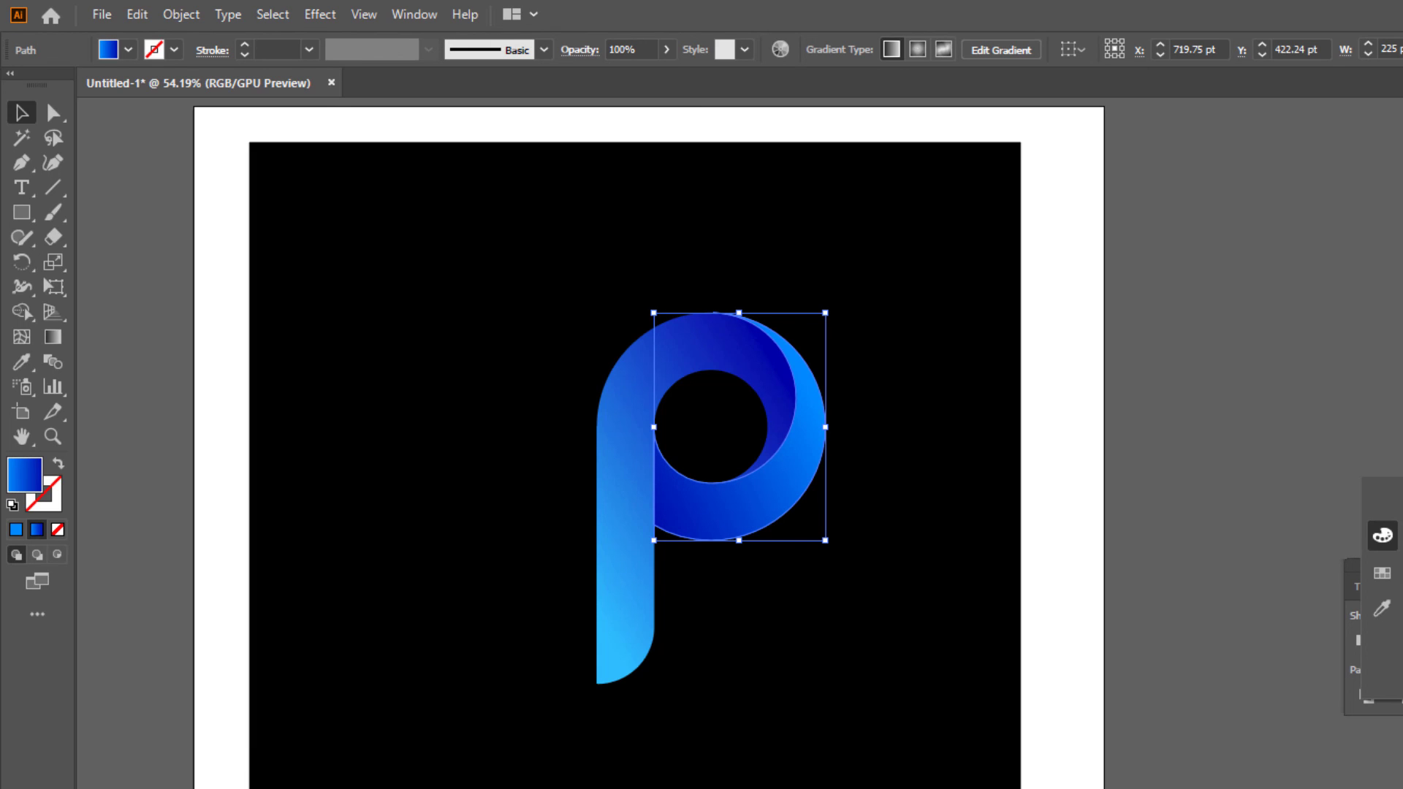
click(1392, 578)
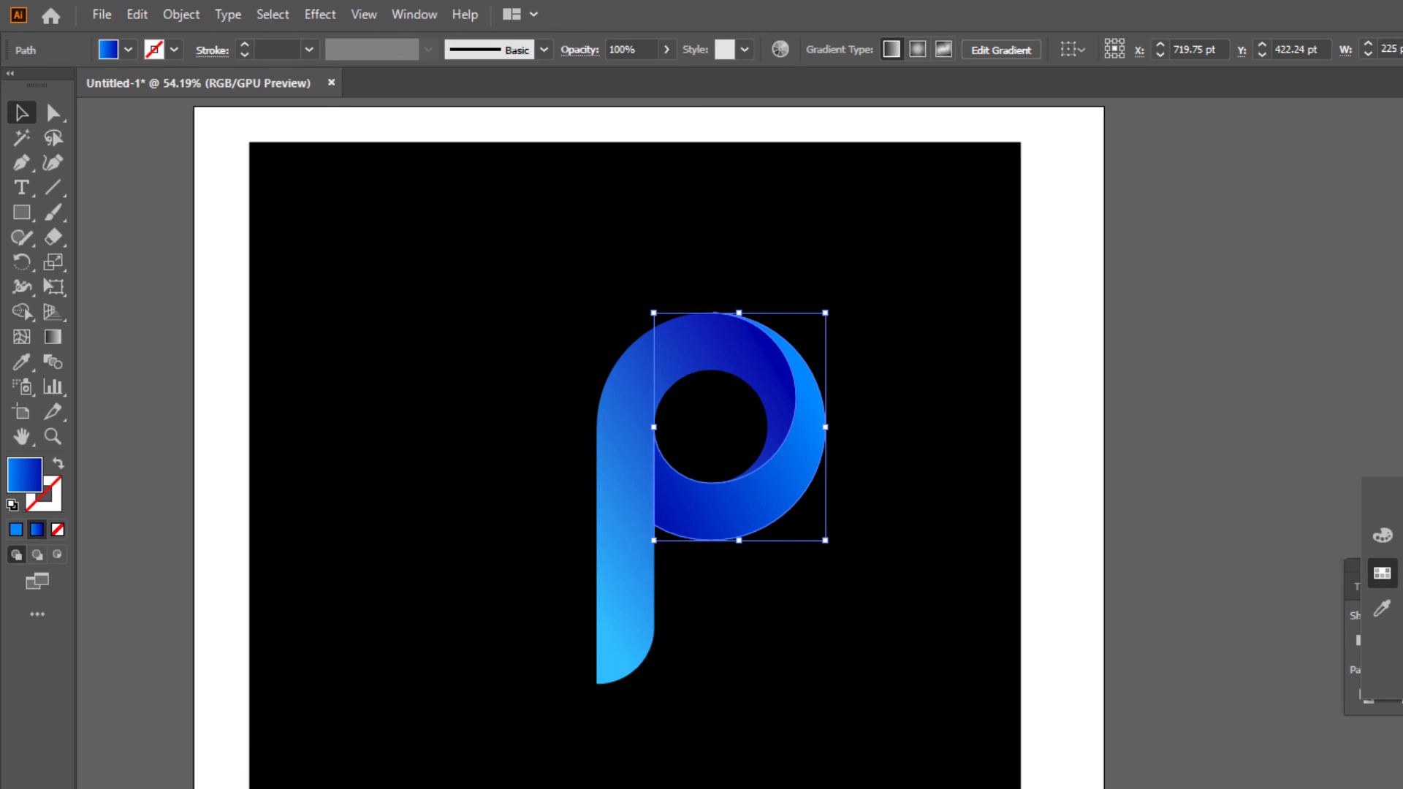
click(1402, 555)
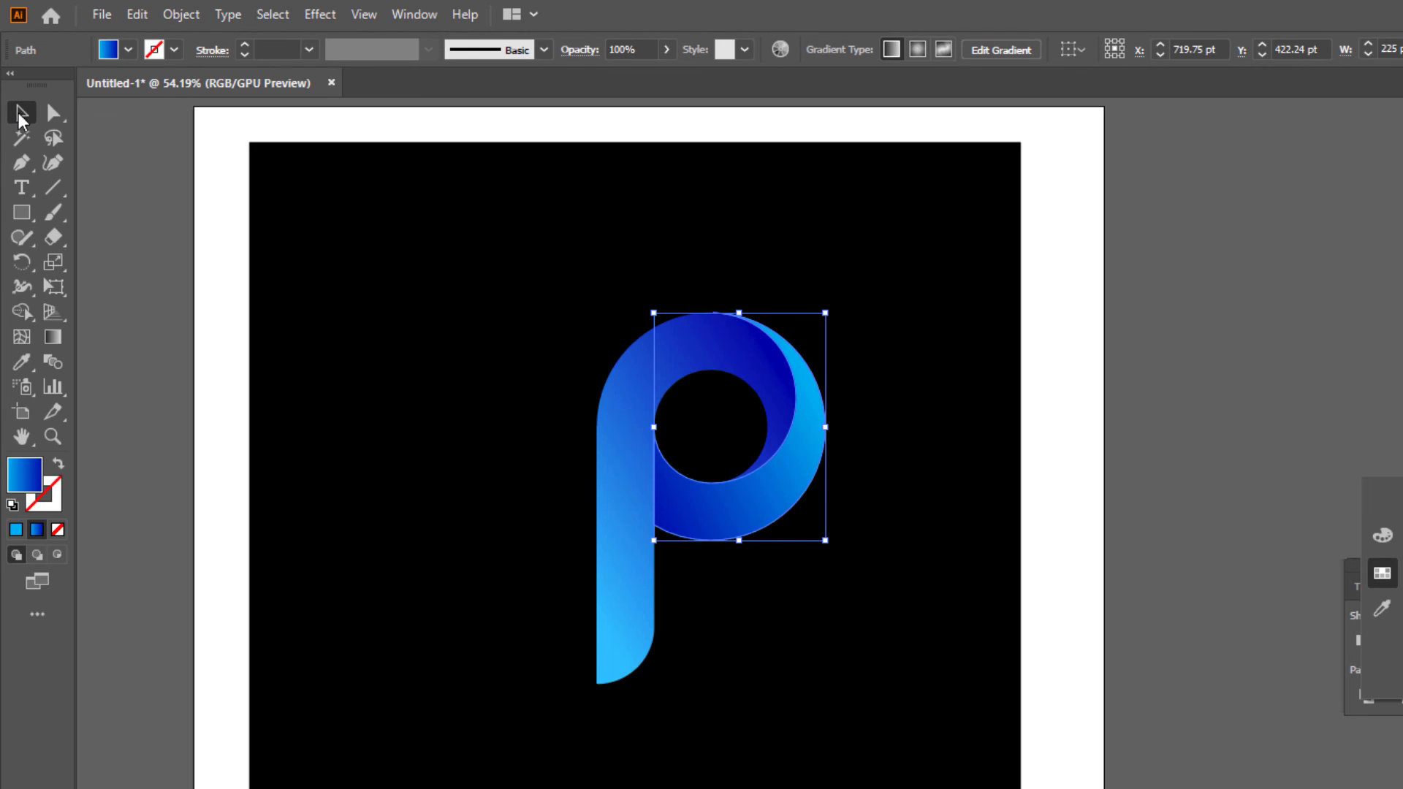
click(370, 382)
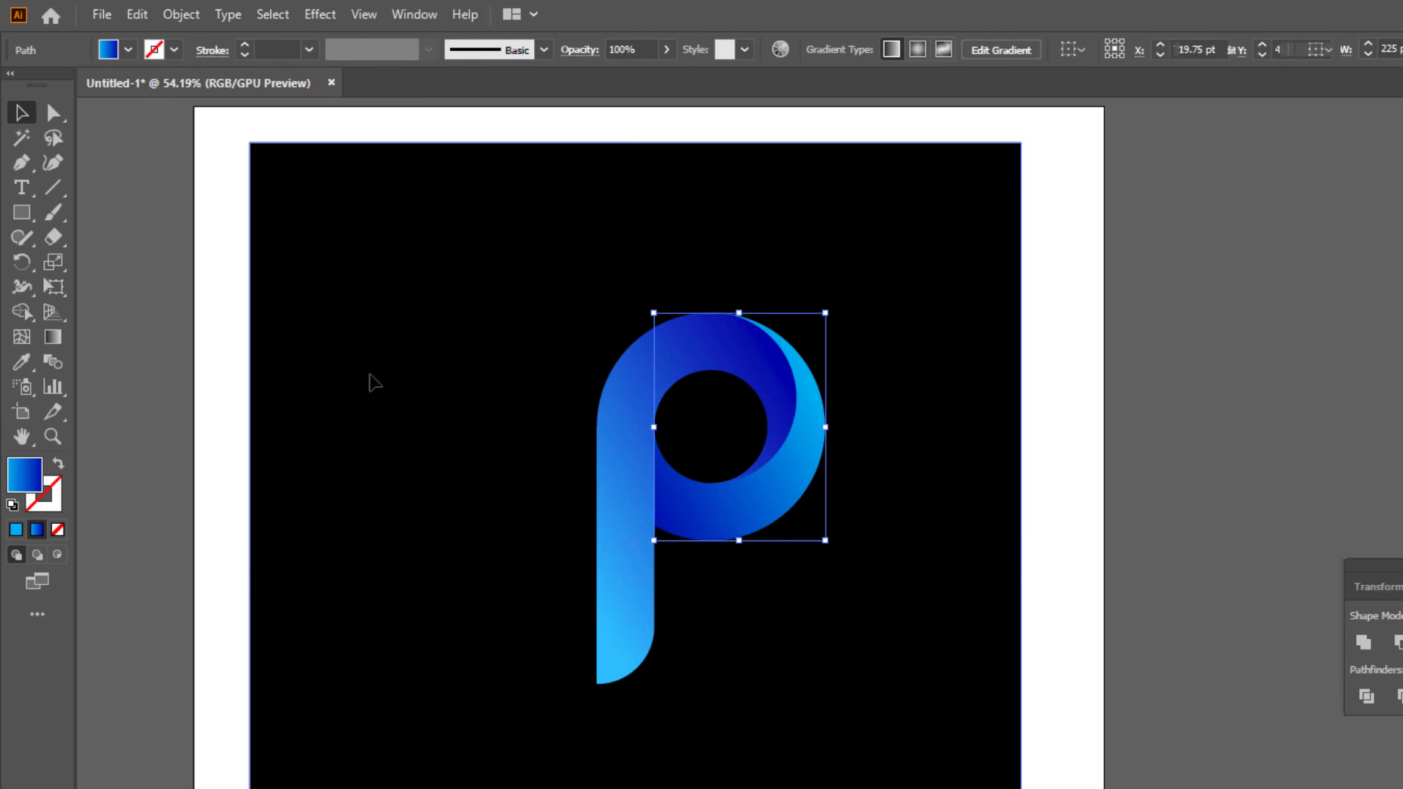
click(1233, 643)
scroll(789, 660, up, 1)
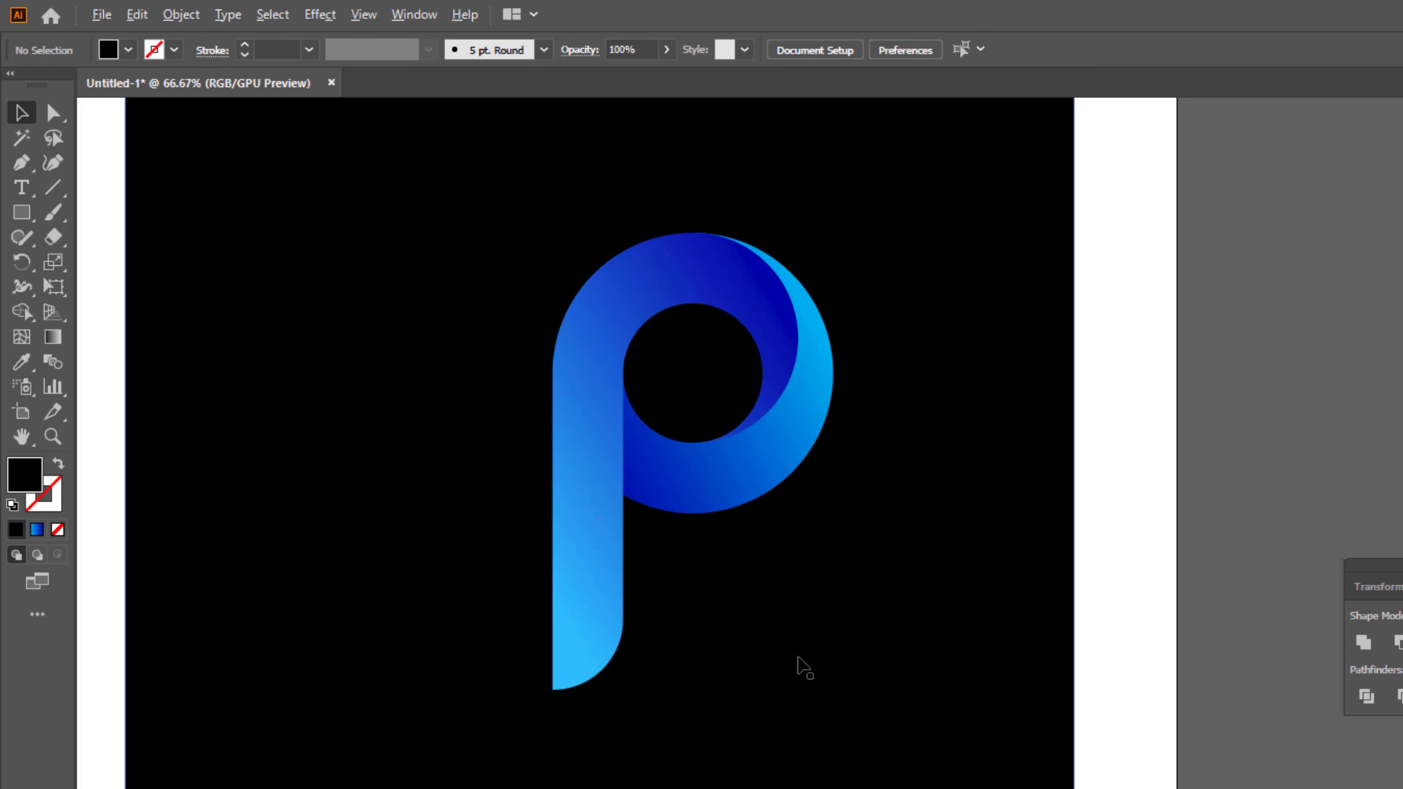
scroll(798, 659, up, 2)
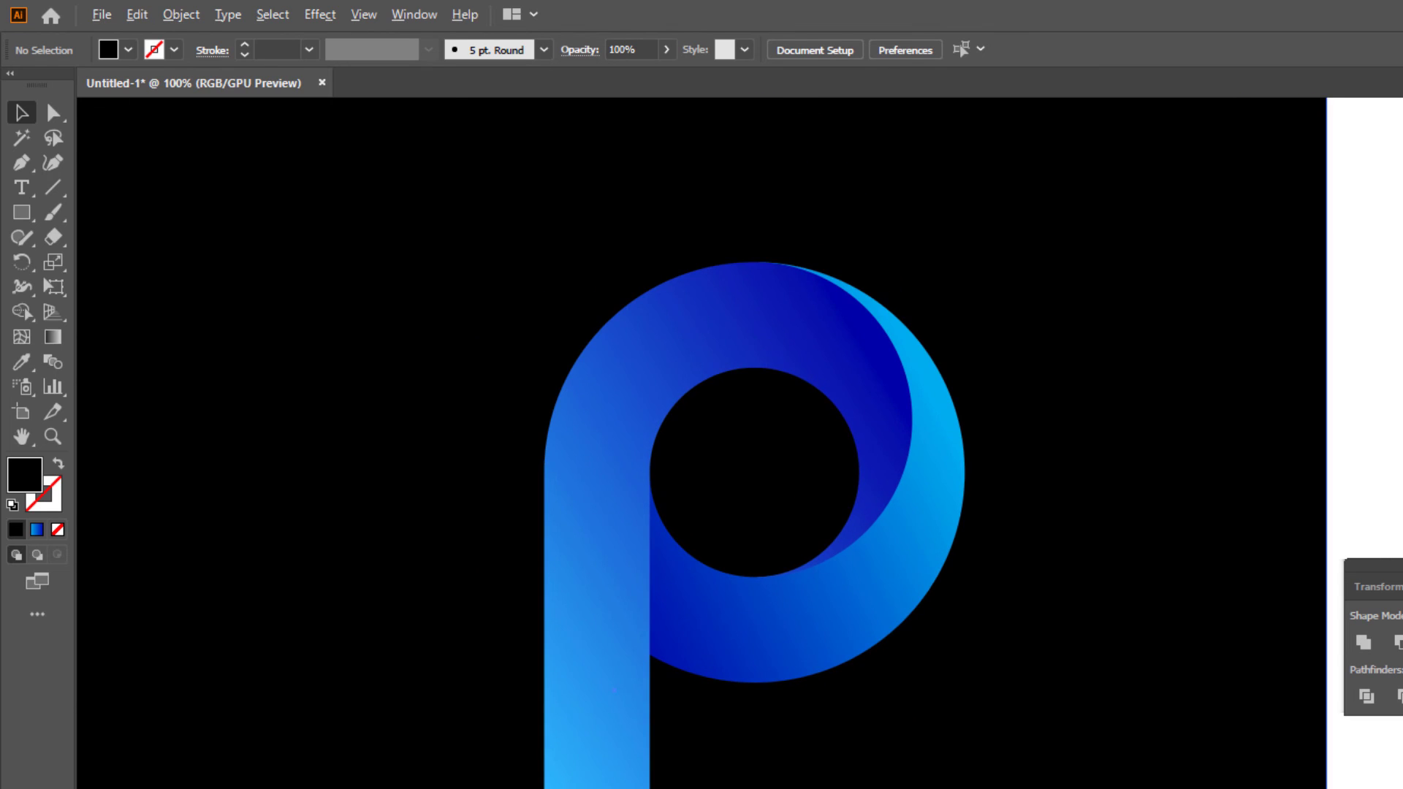